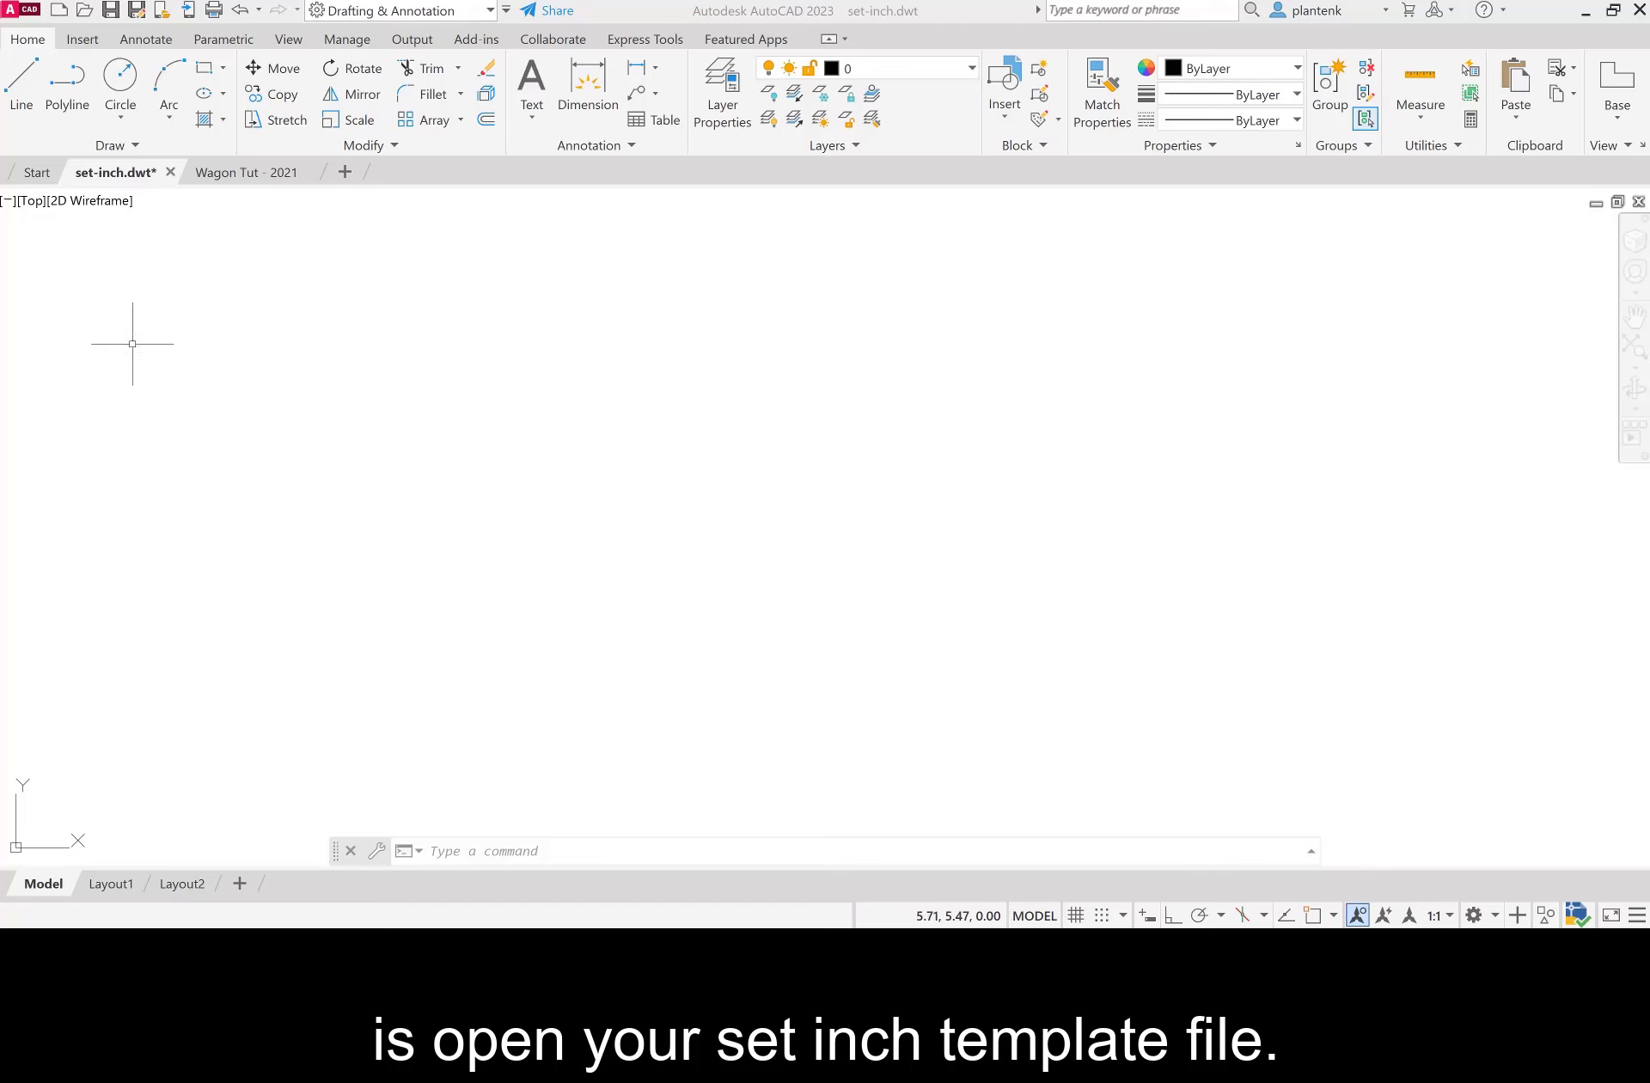
Step: Start a multiline text object with the Text button on the Annotation panel
mouse_move(111, 178)
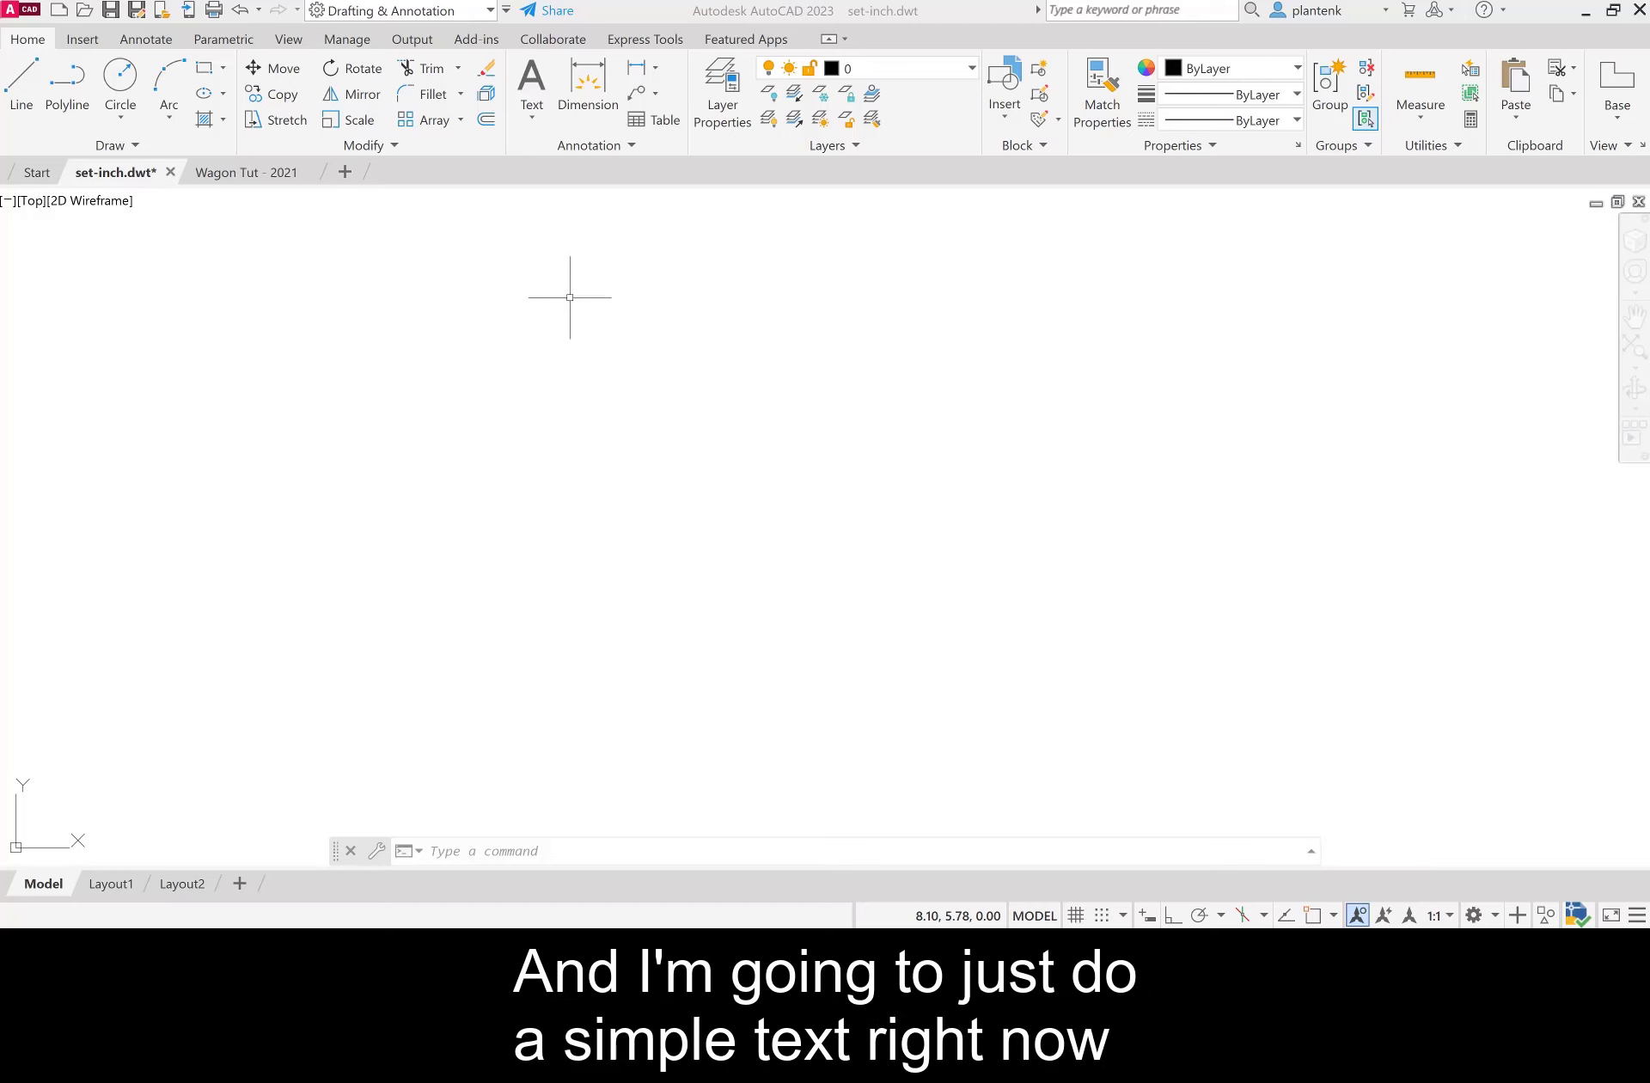
left_click(539, 86)
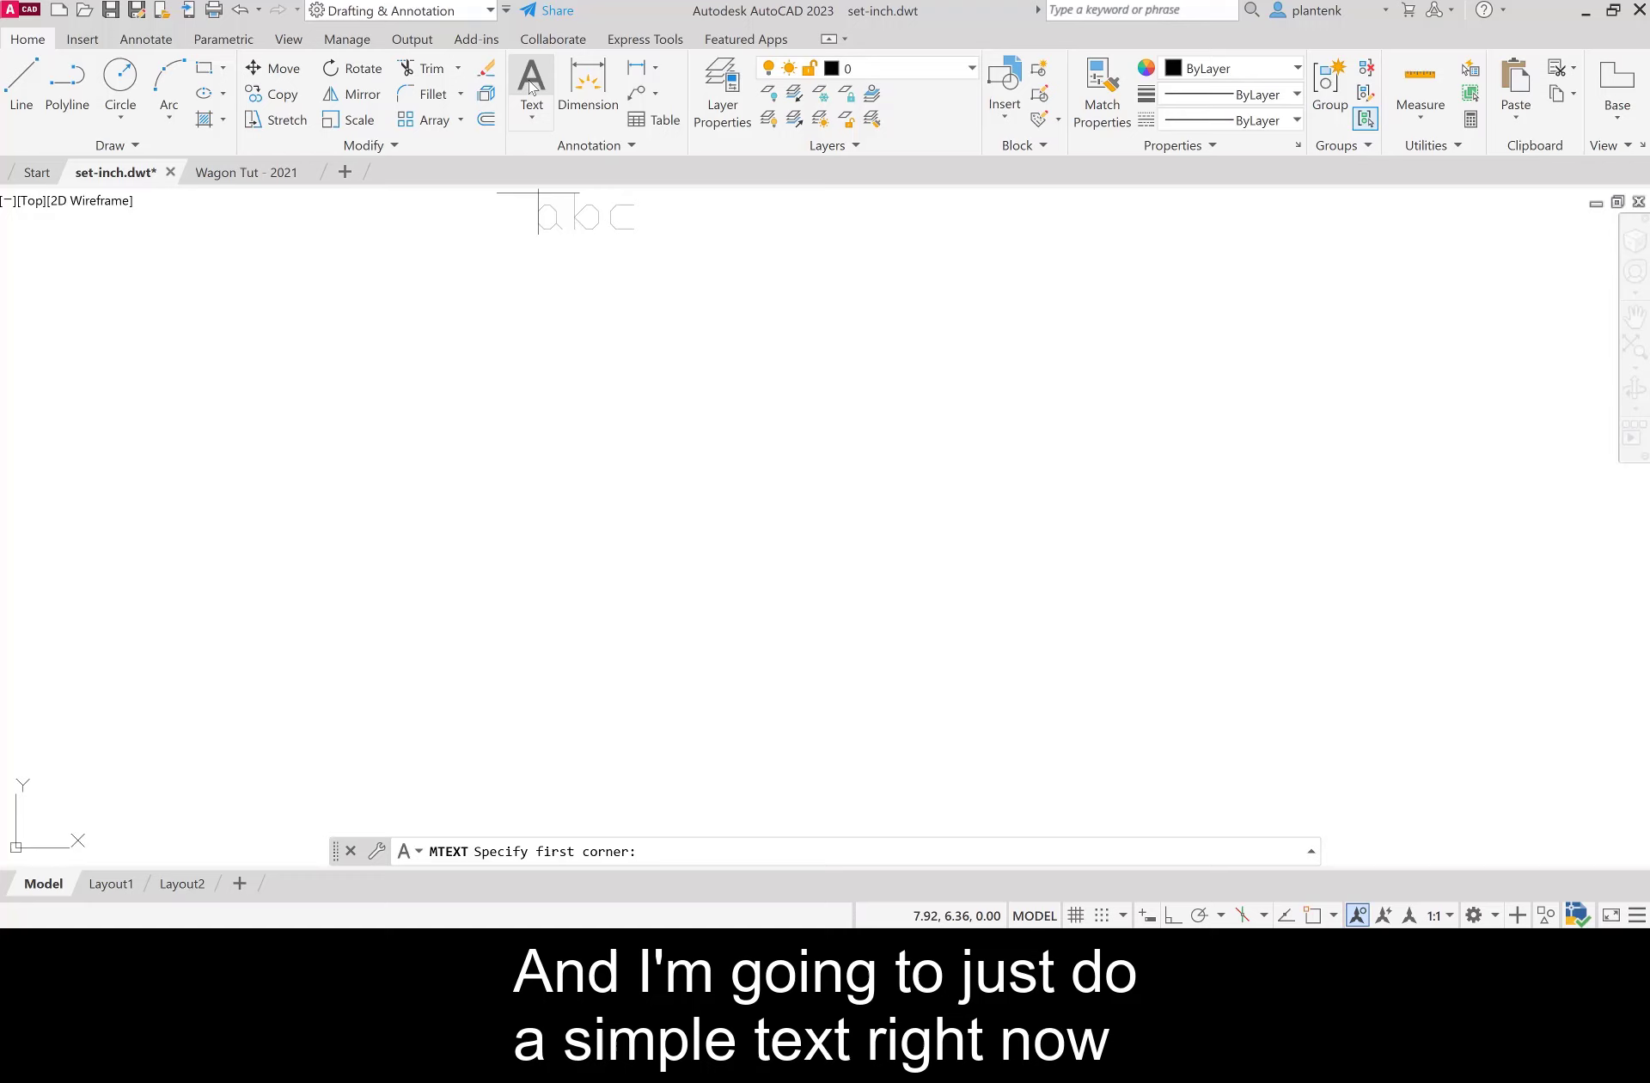
left_click(460, 467)
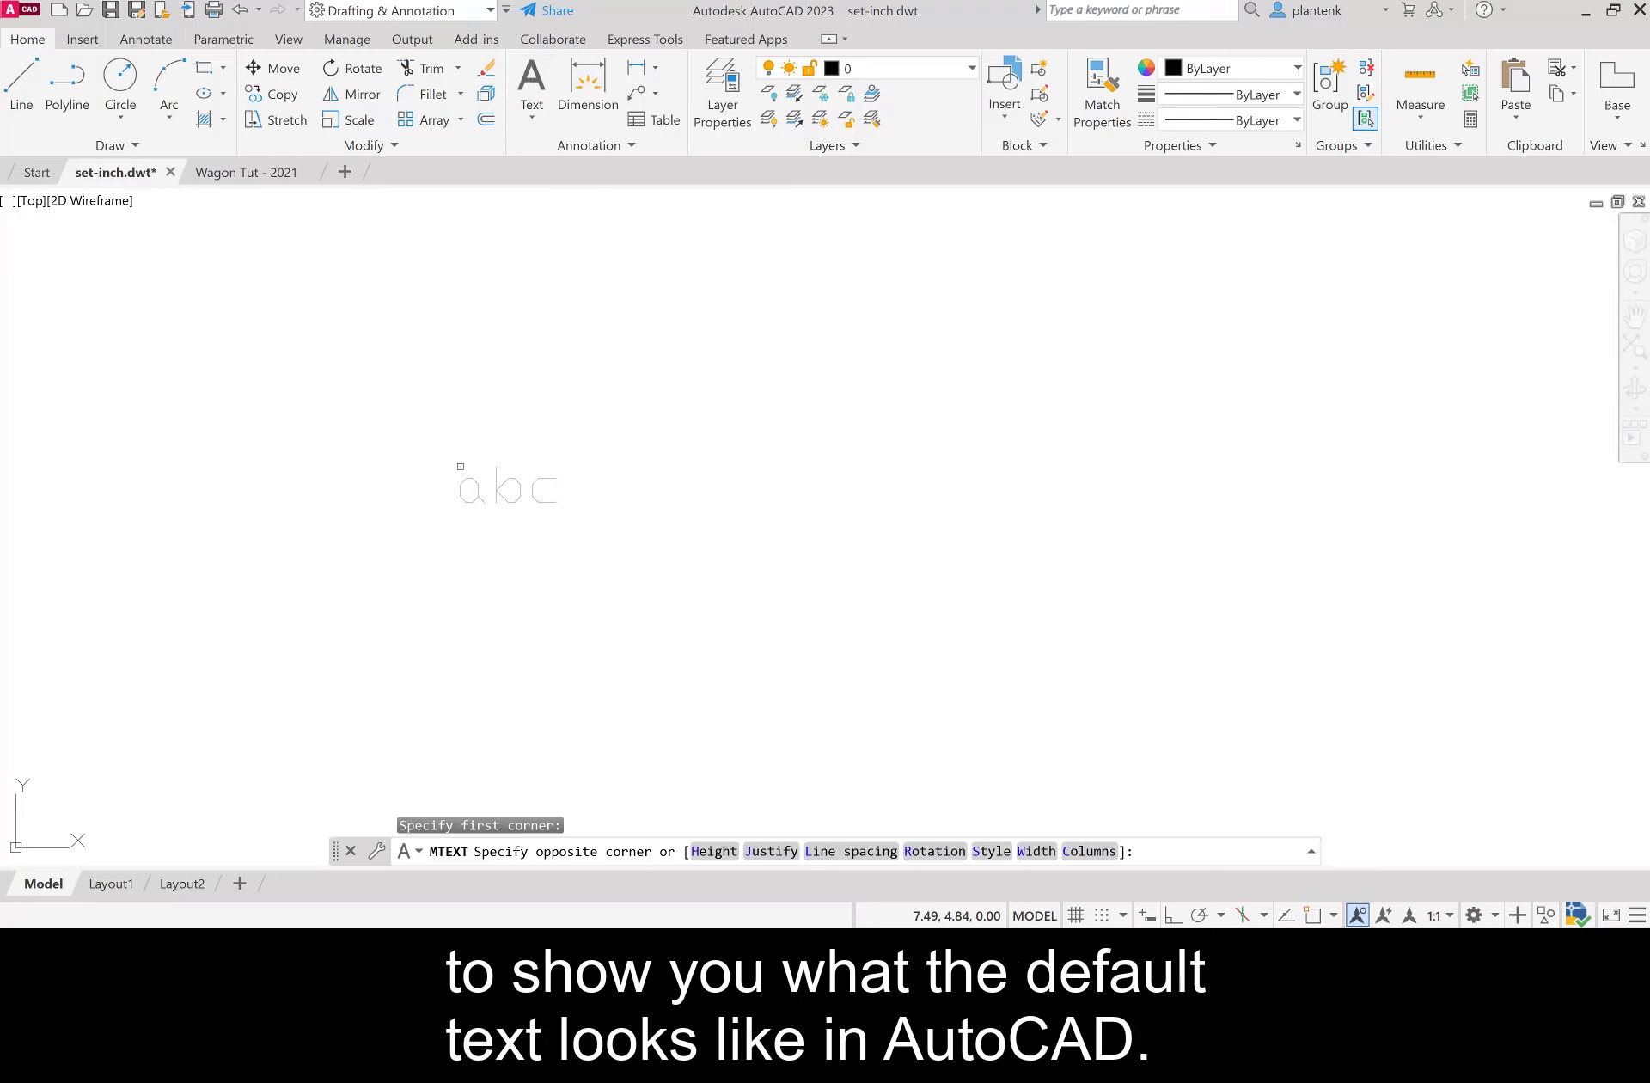
left_click(696, 511)
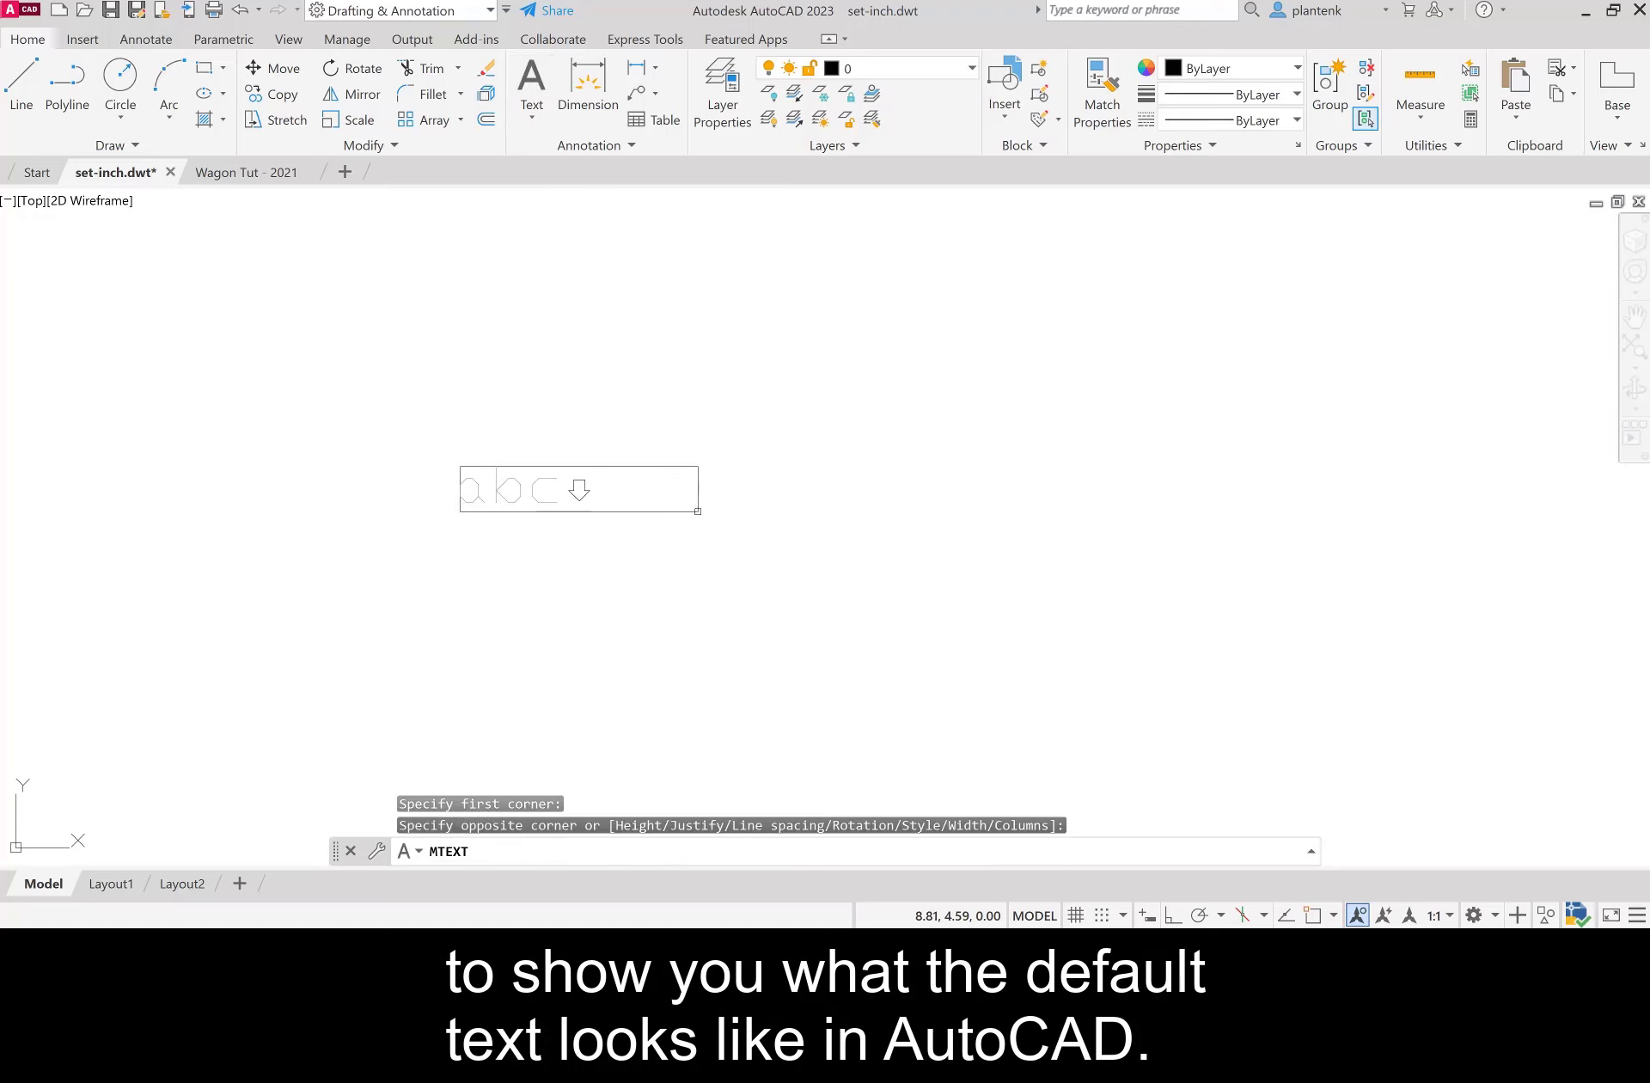
type("text")
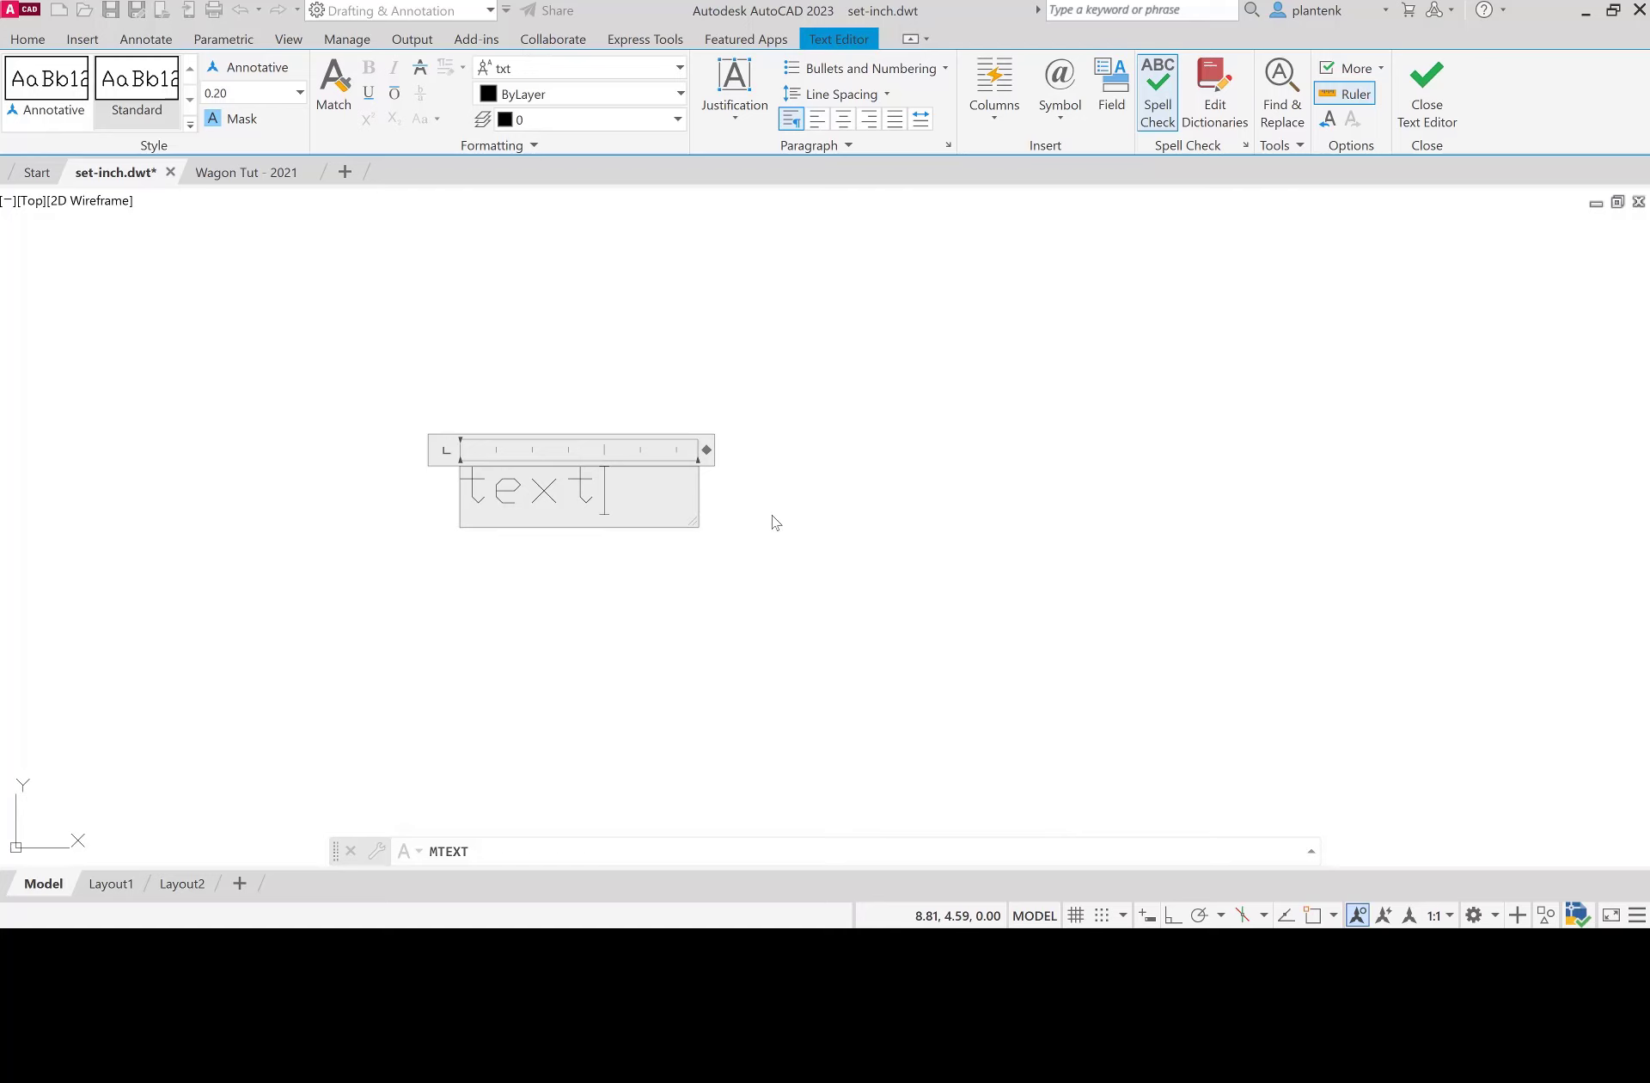
left_click(770, 519)
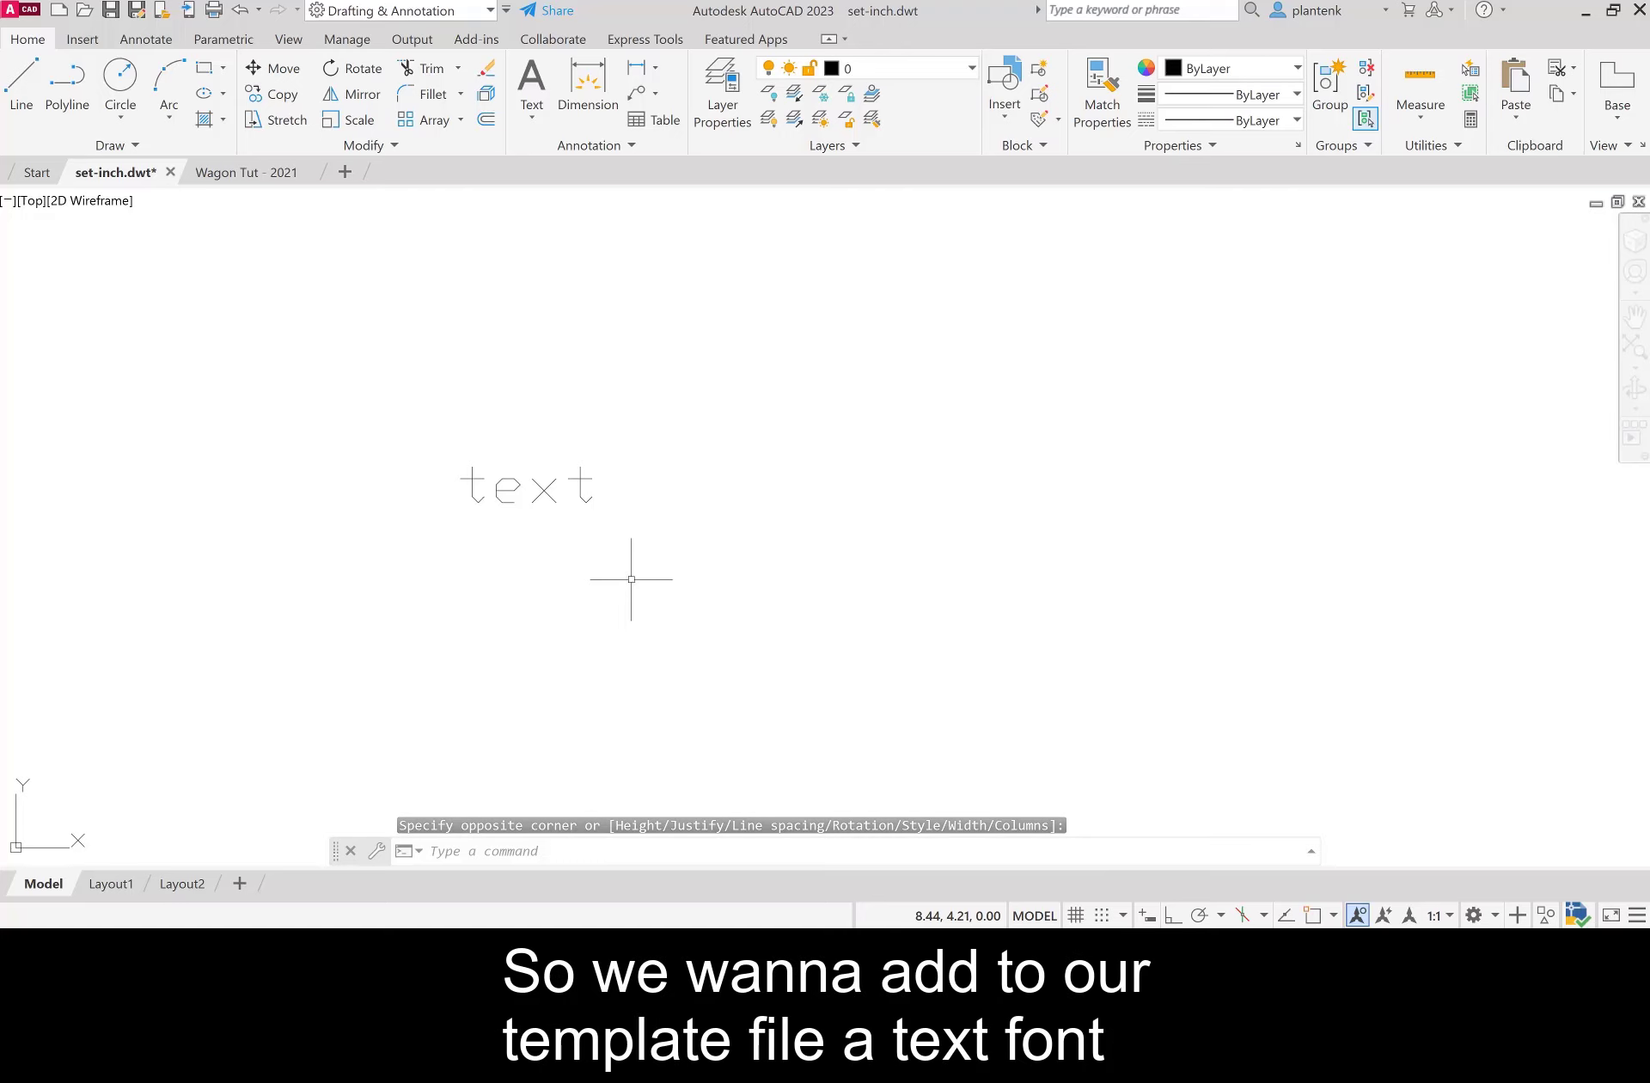
left_click(544, 490)
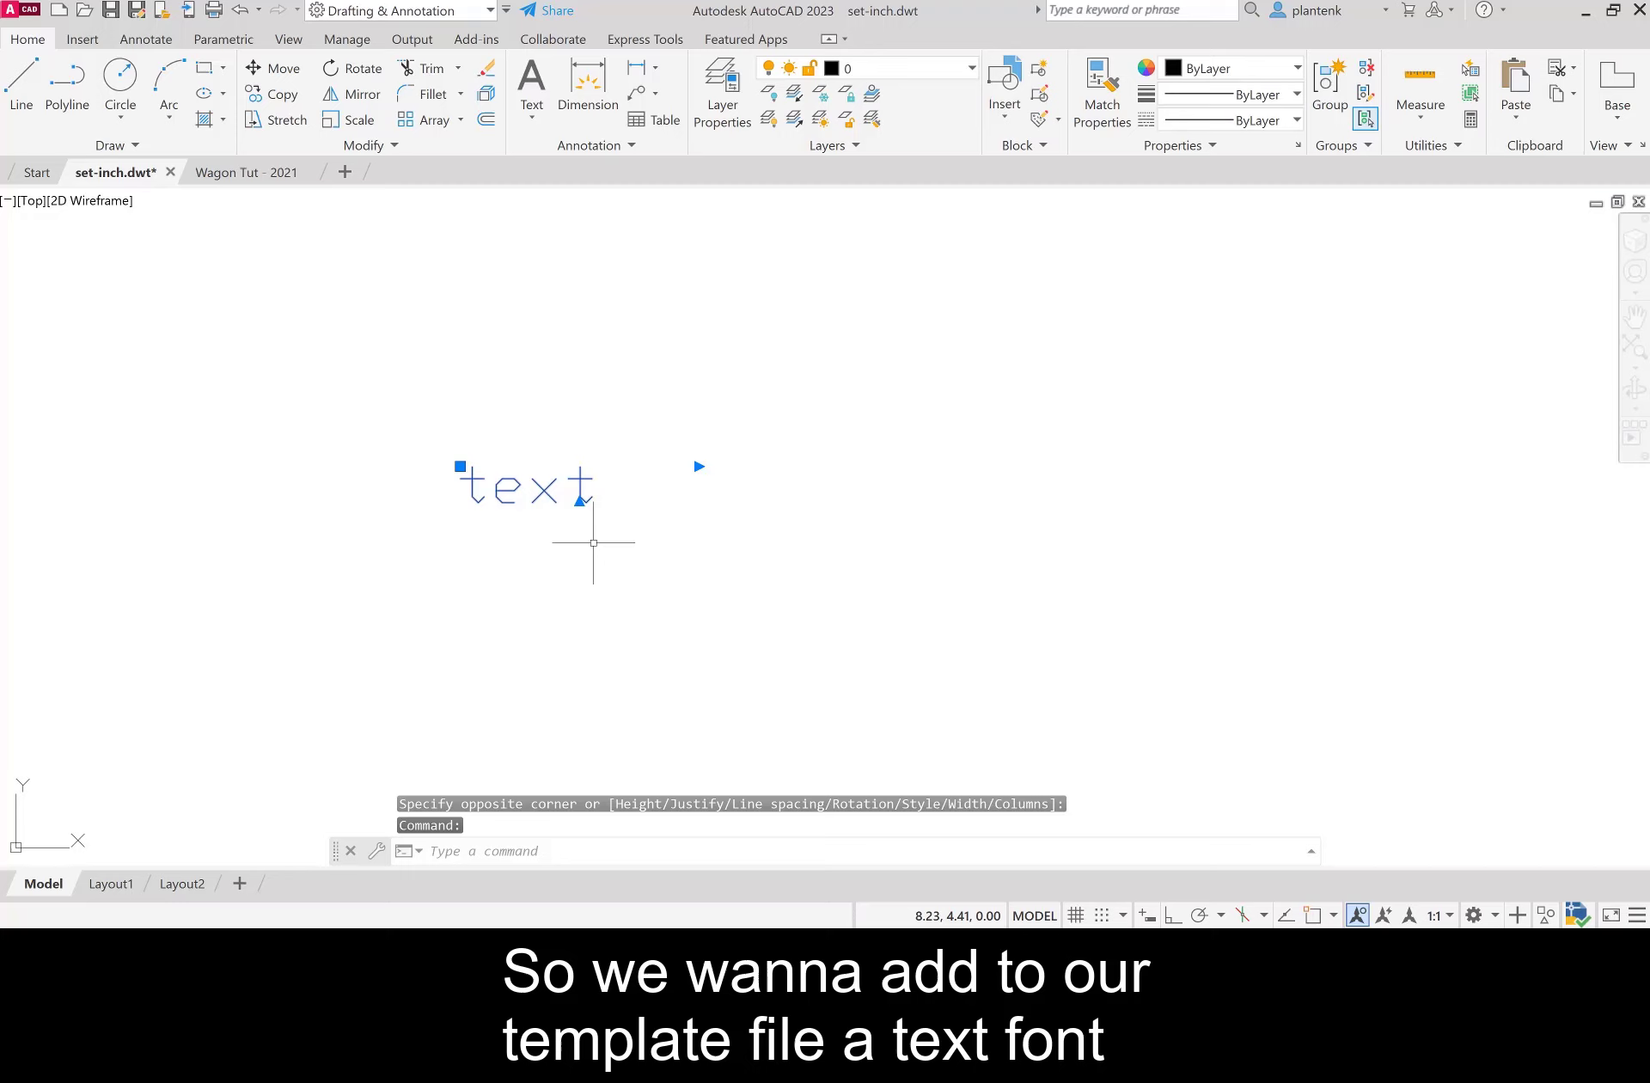
key("Delete")
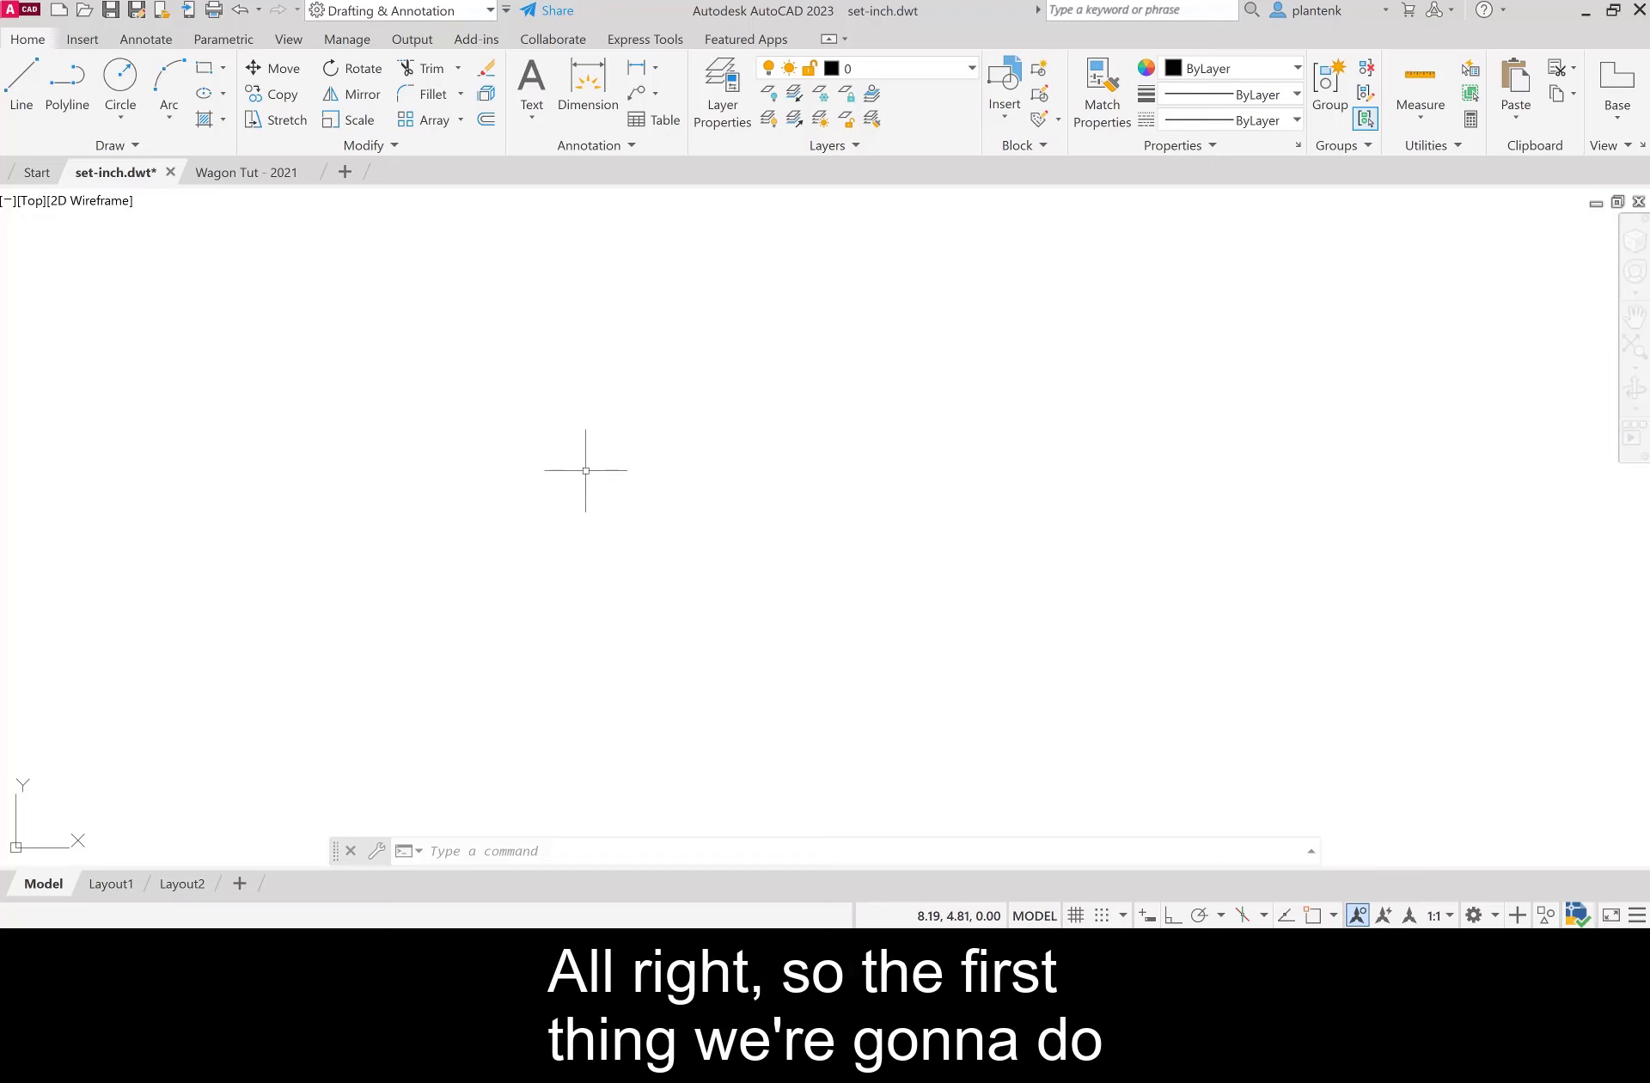
type("style")
Step: Give the Standard text style the Arial font, 0.12 height and Annotative, then apply it
key("Return")
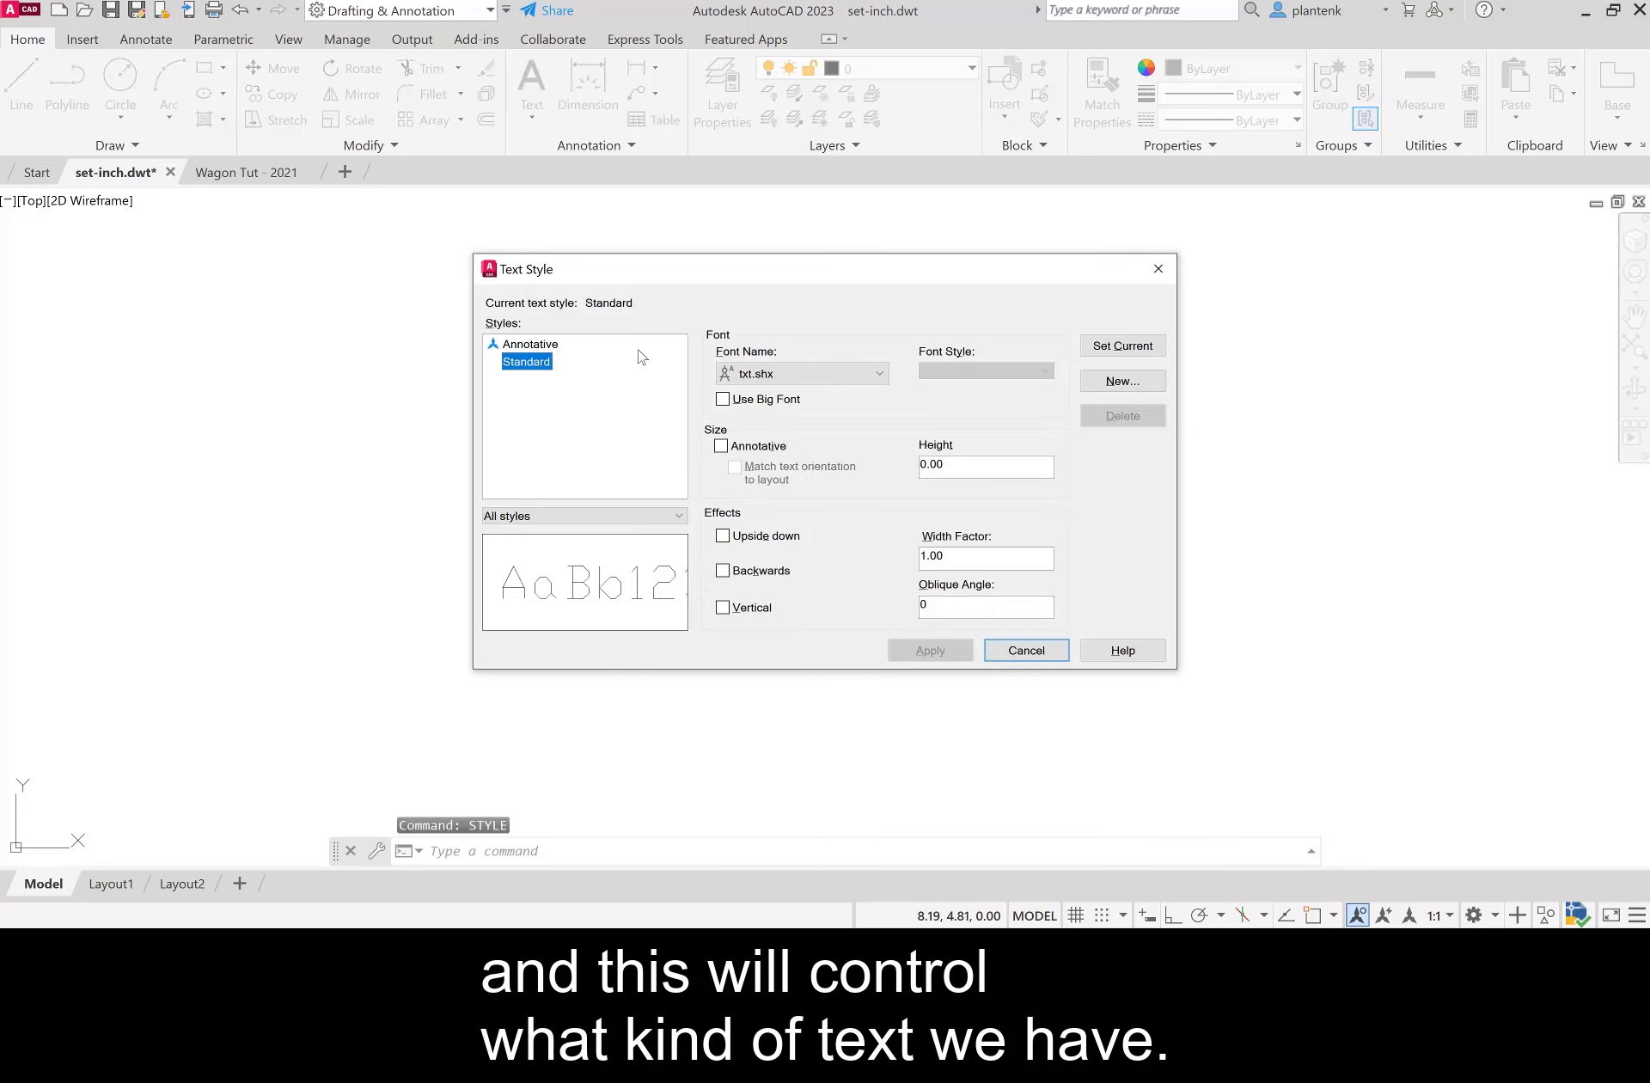
left_click_drag(687, 277, 627, 309)
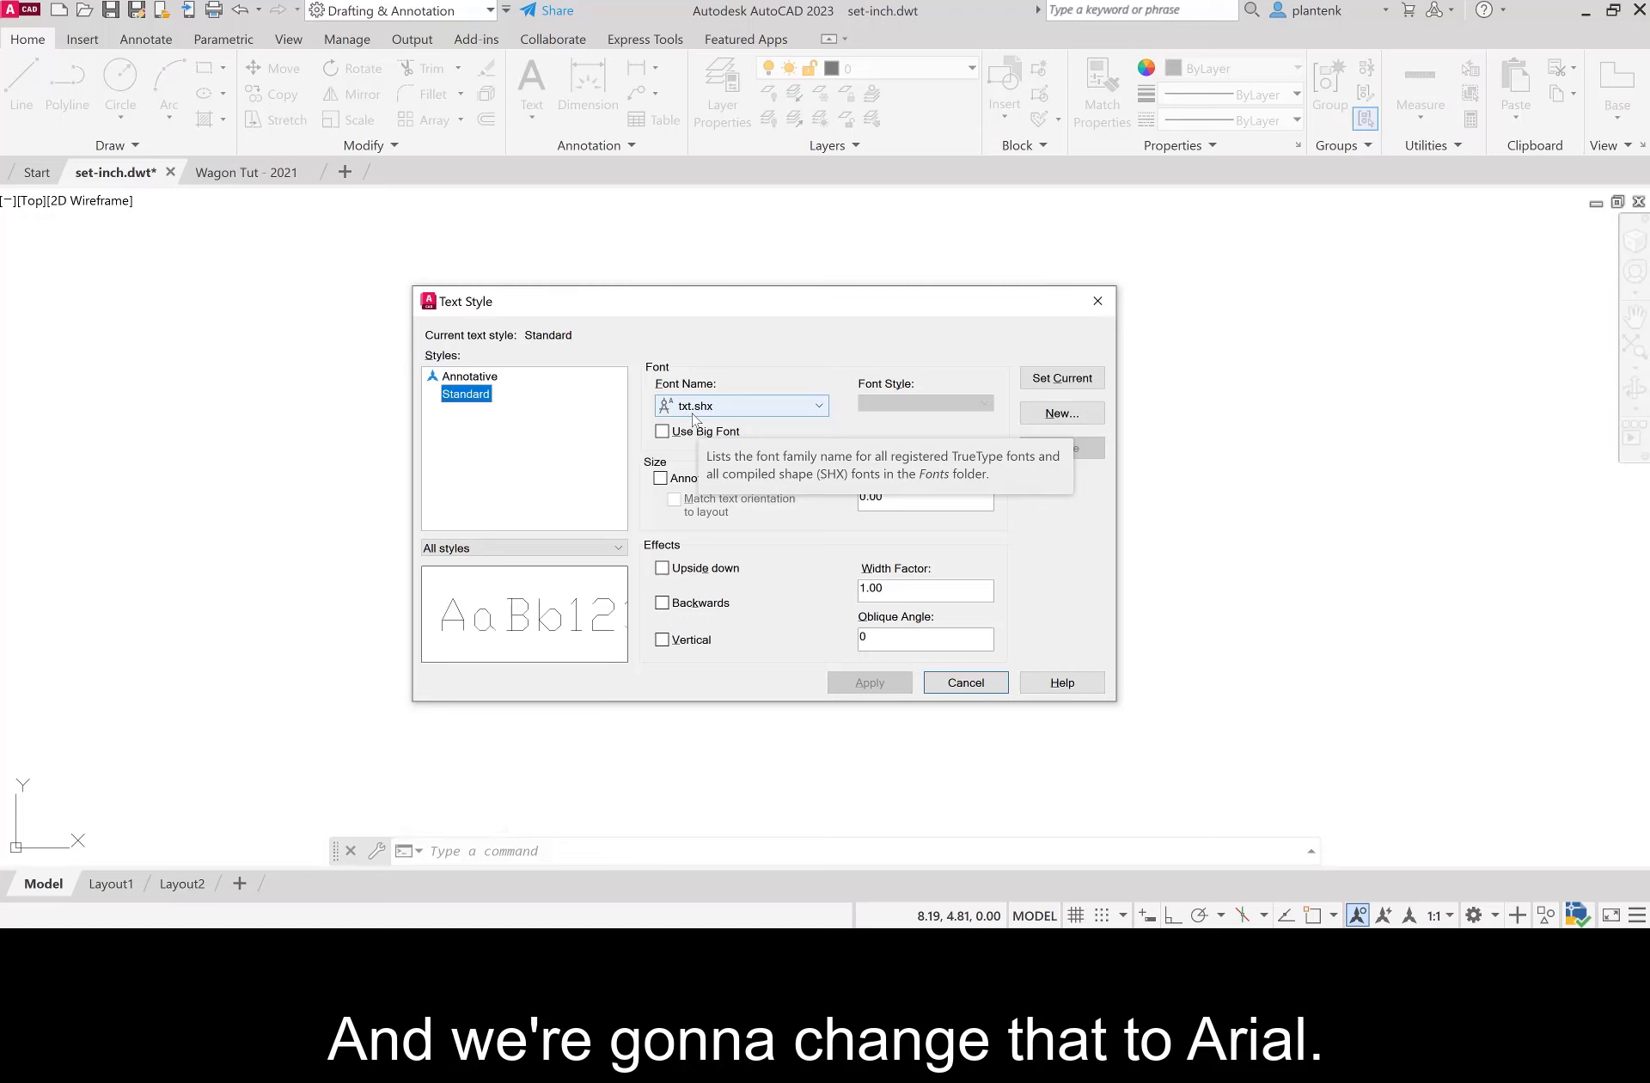
left_click(760, 405)
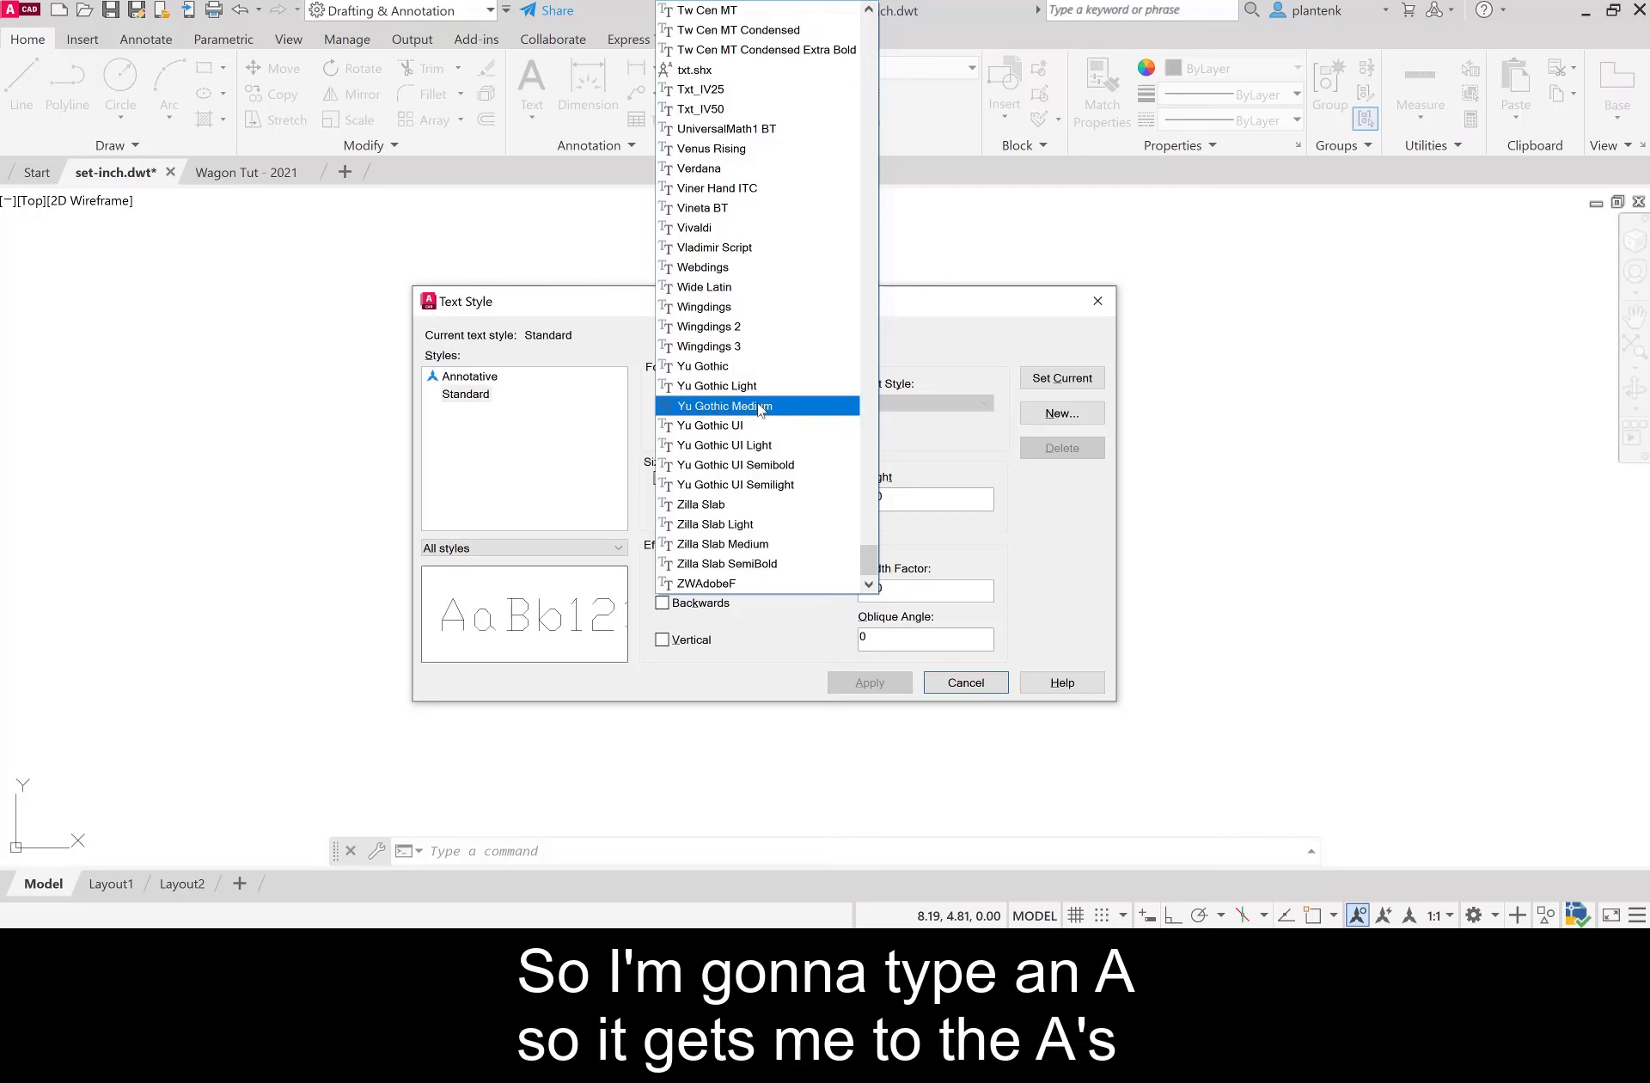
key("a")
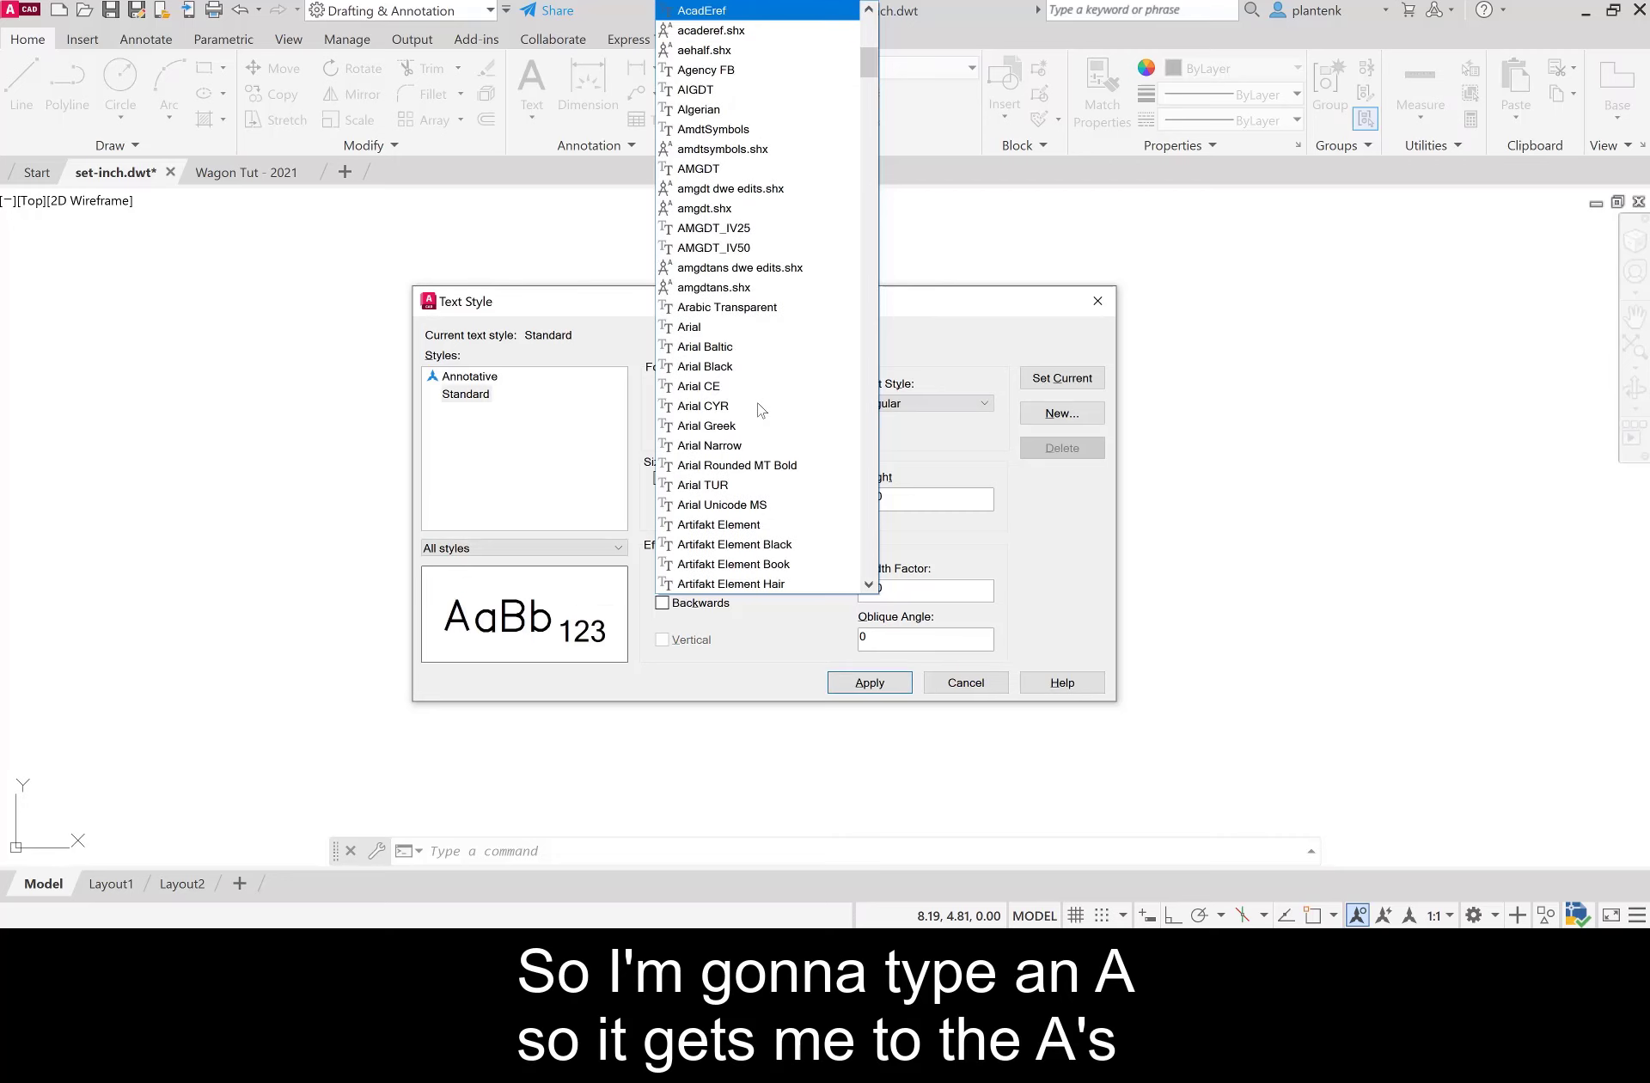
left_click(696, 331)
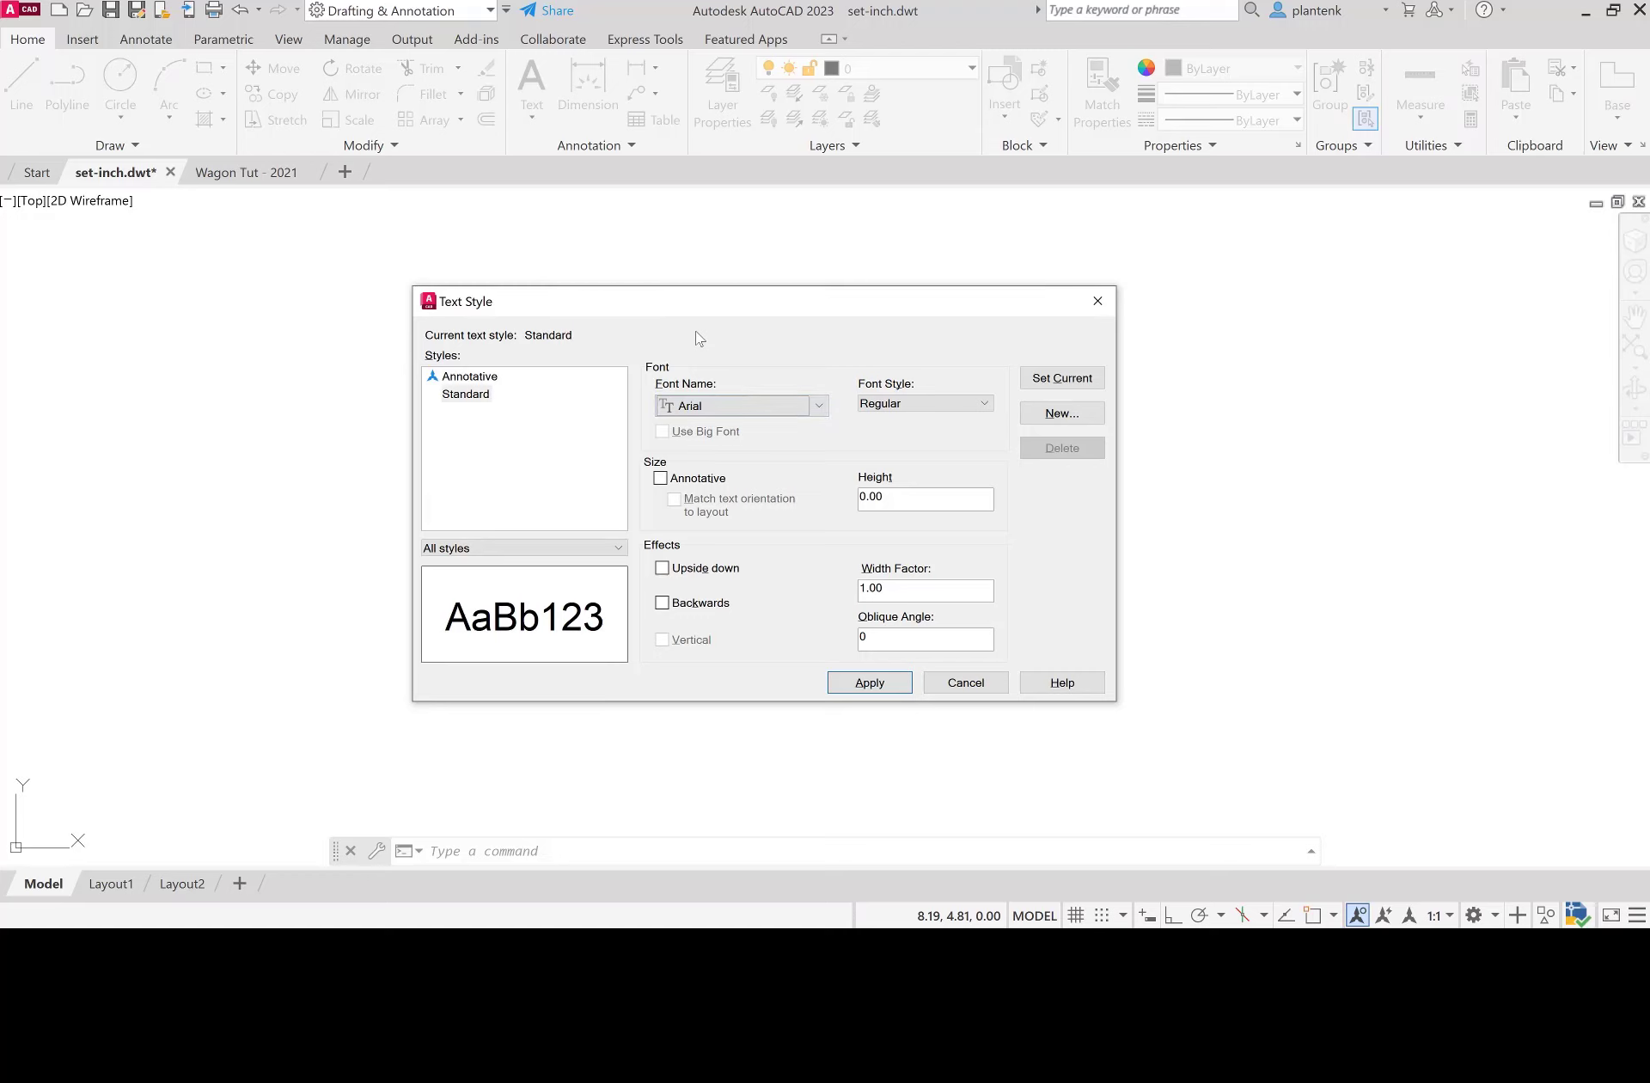
left_click(894, 499)
left_click_drag(894, 499, 854, 505)
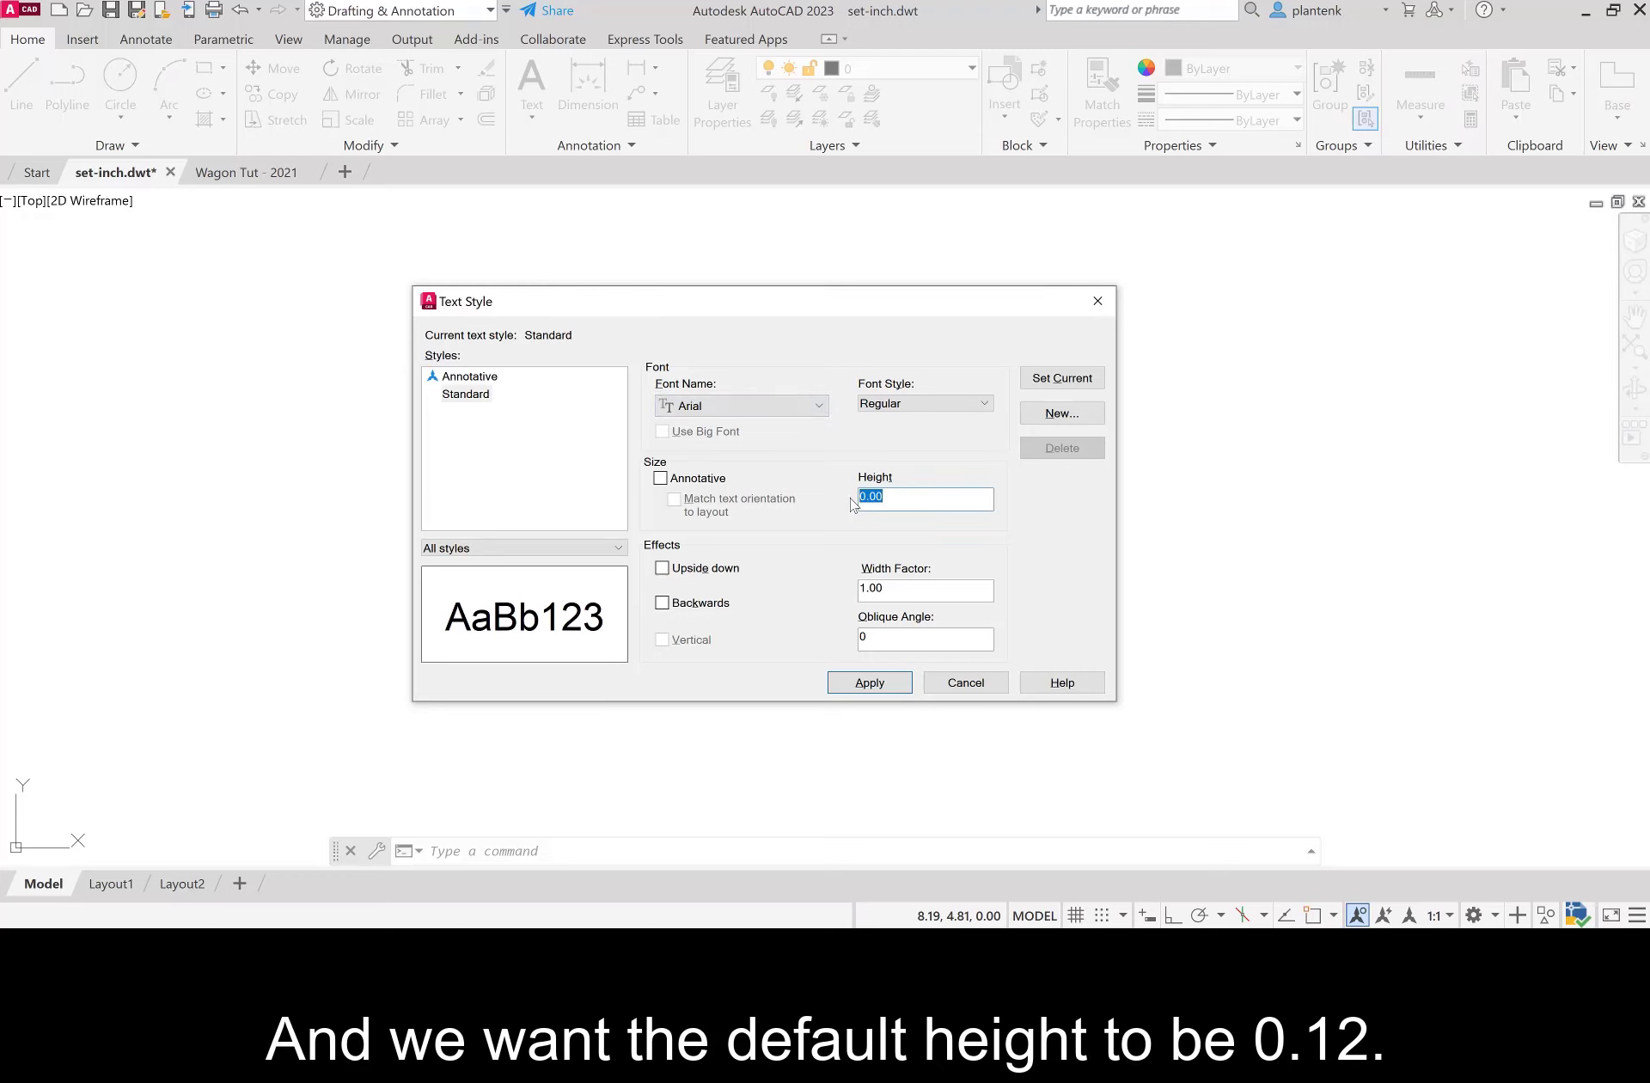
type(".12")
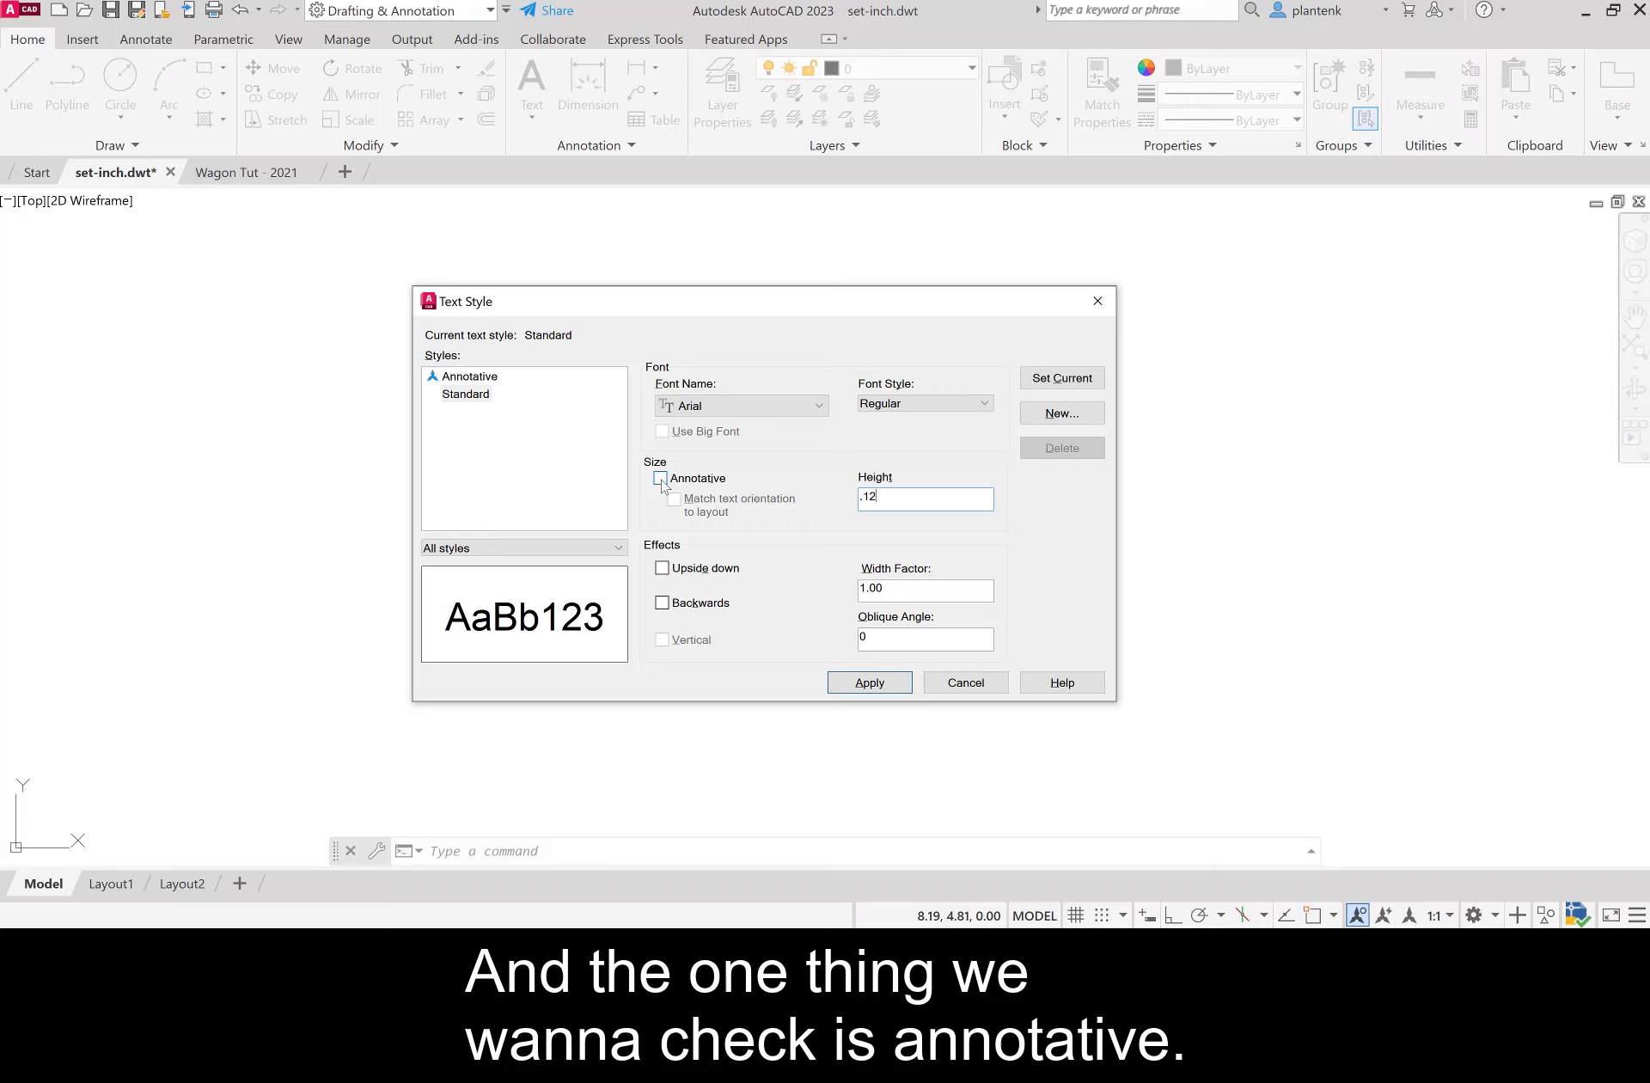
left_click(660, 479)
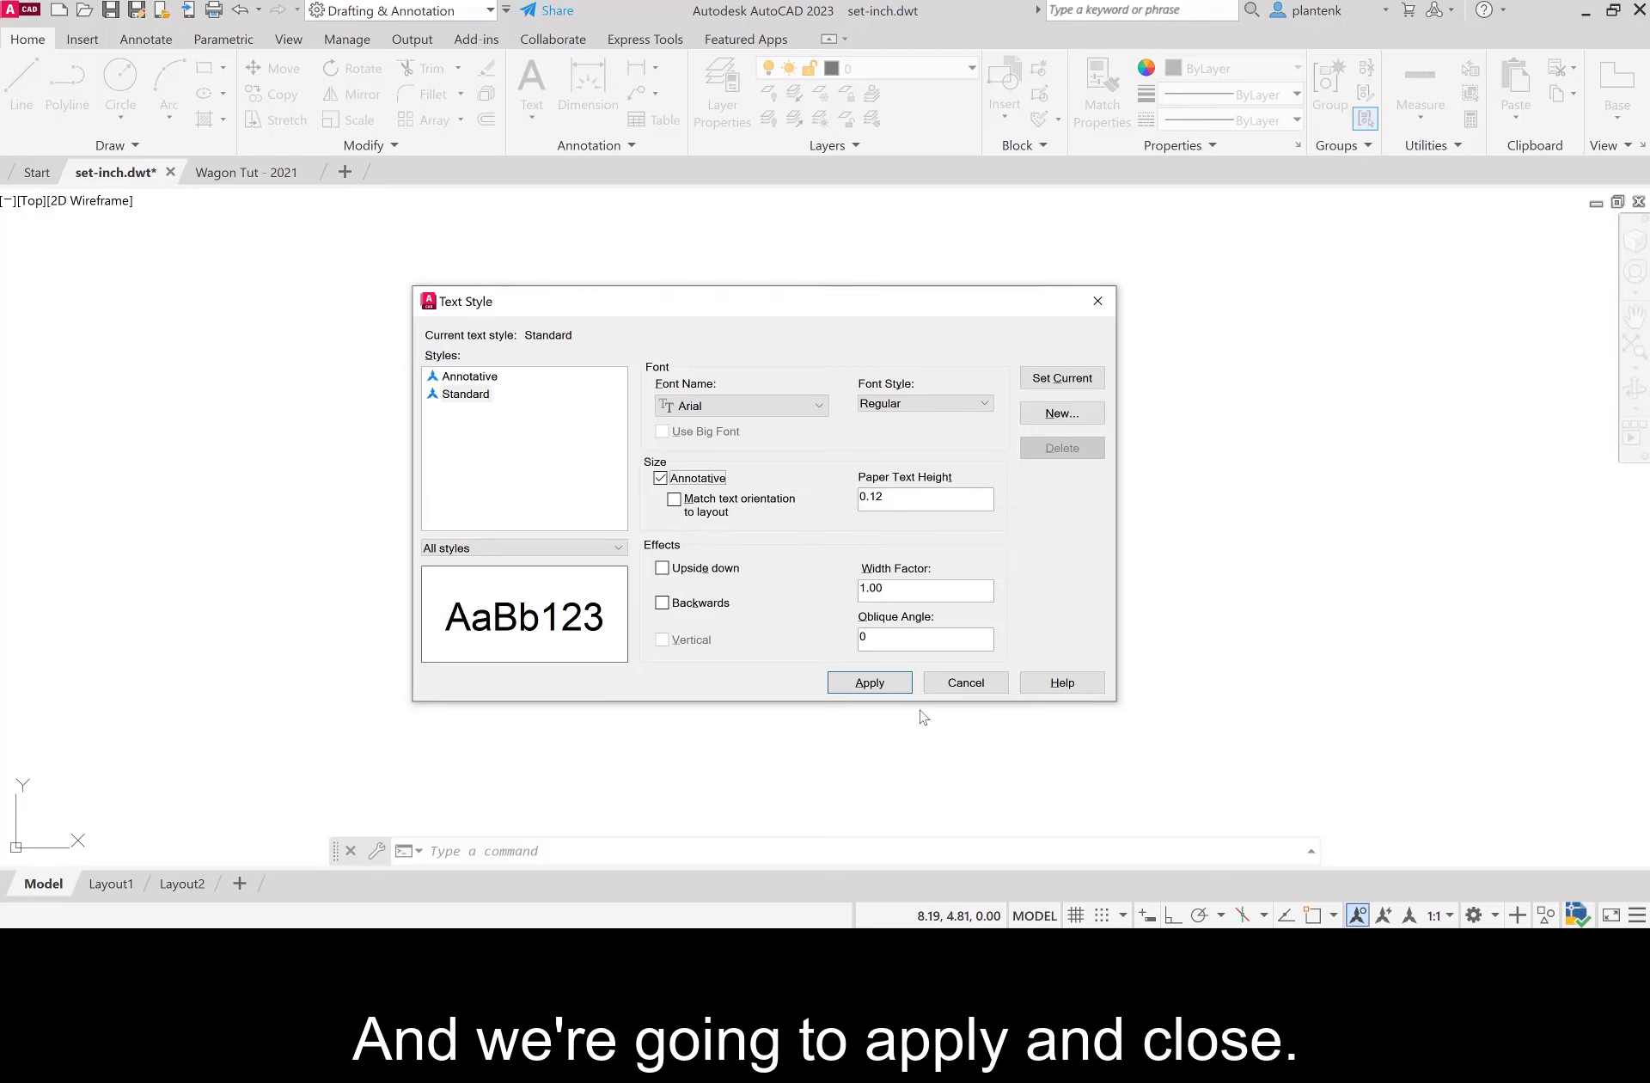
left_click(879, 683)
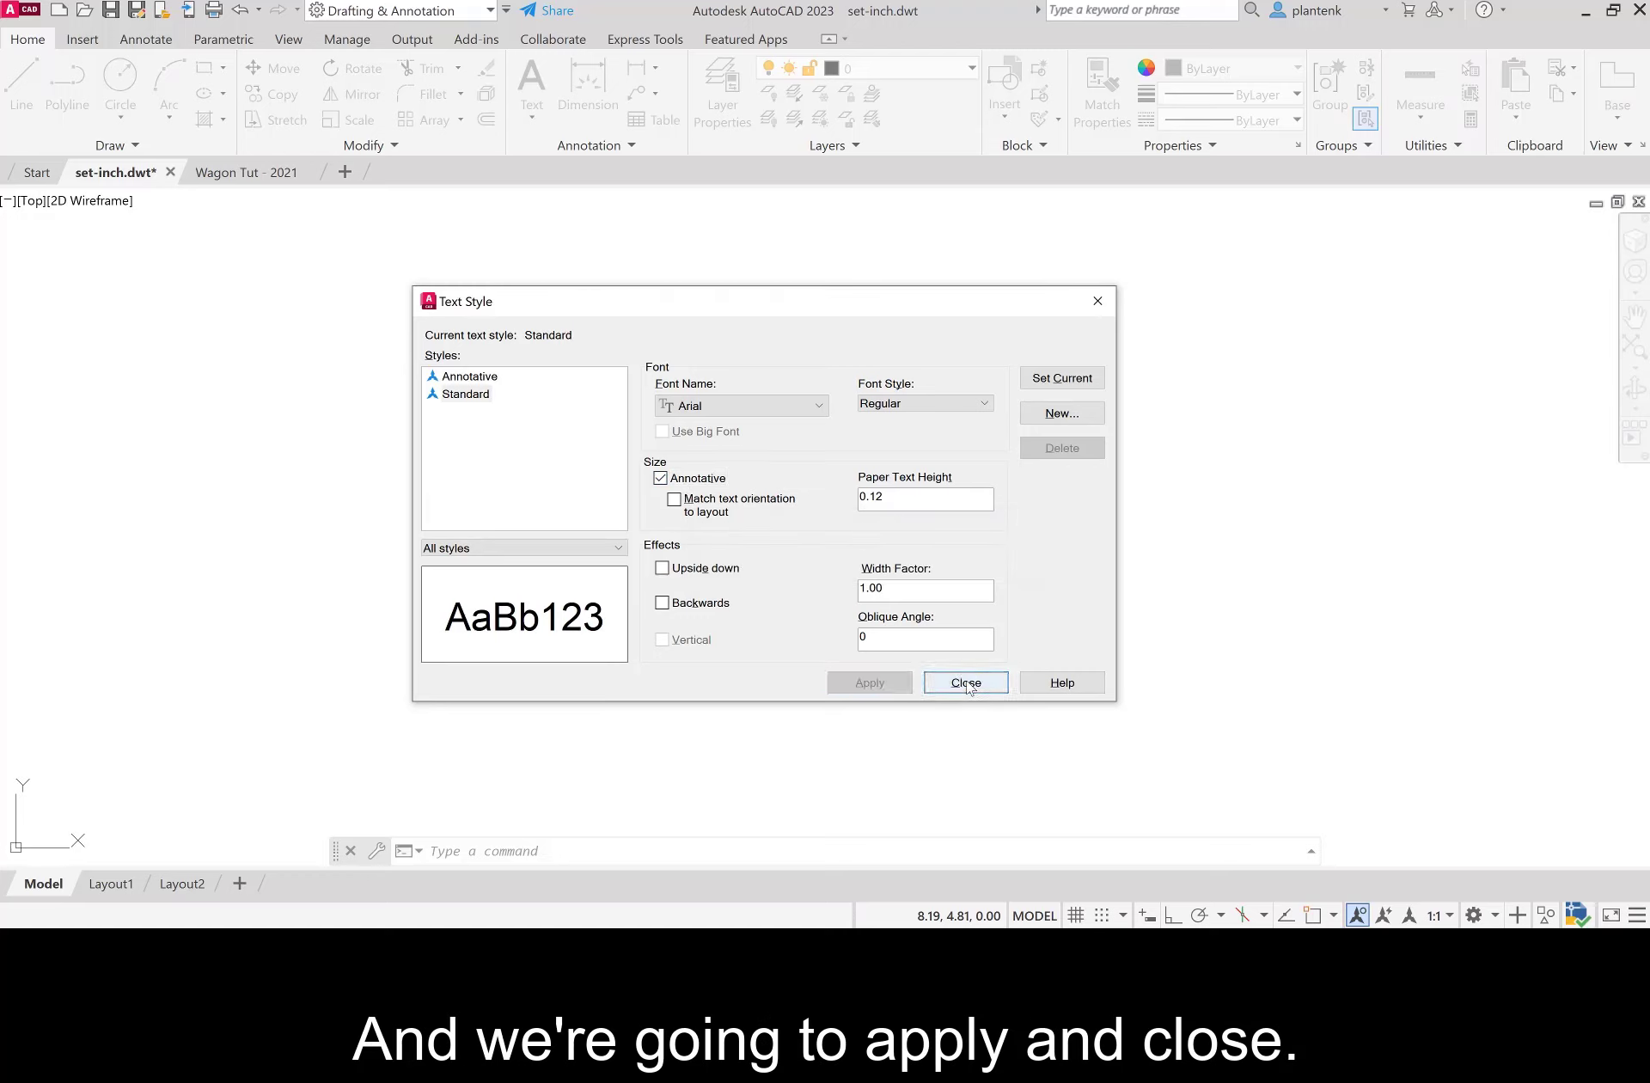
left_click(966, 684)
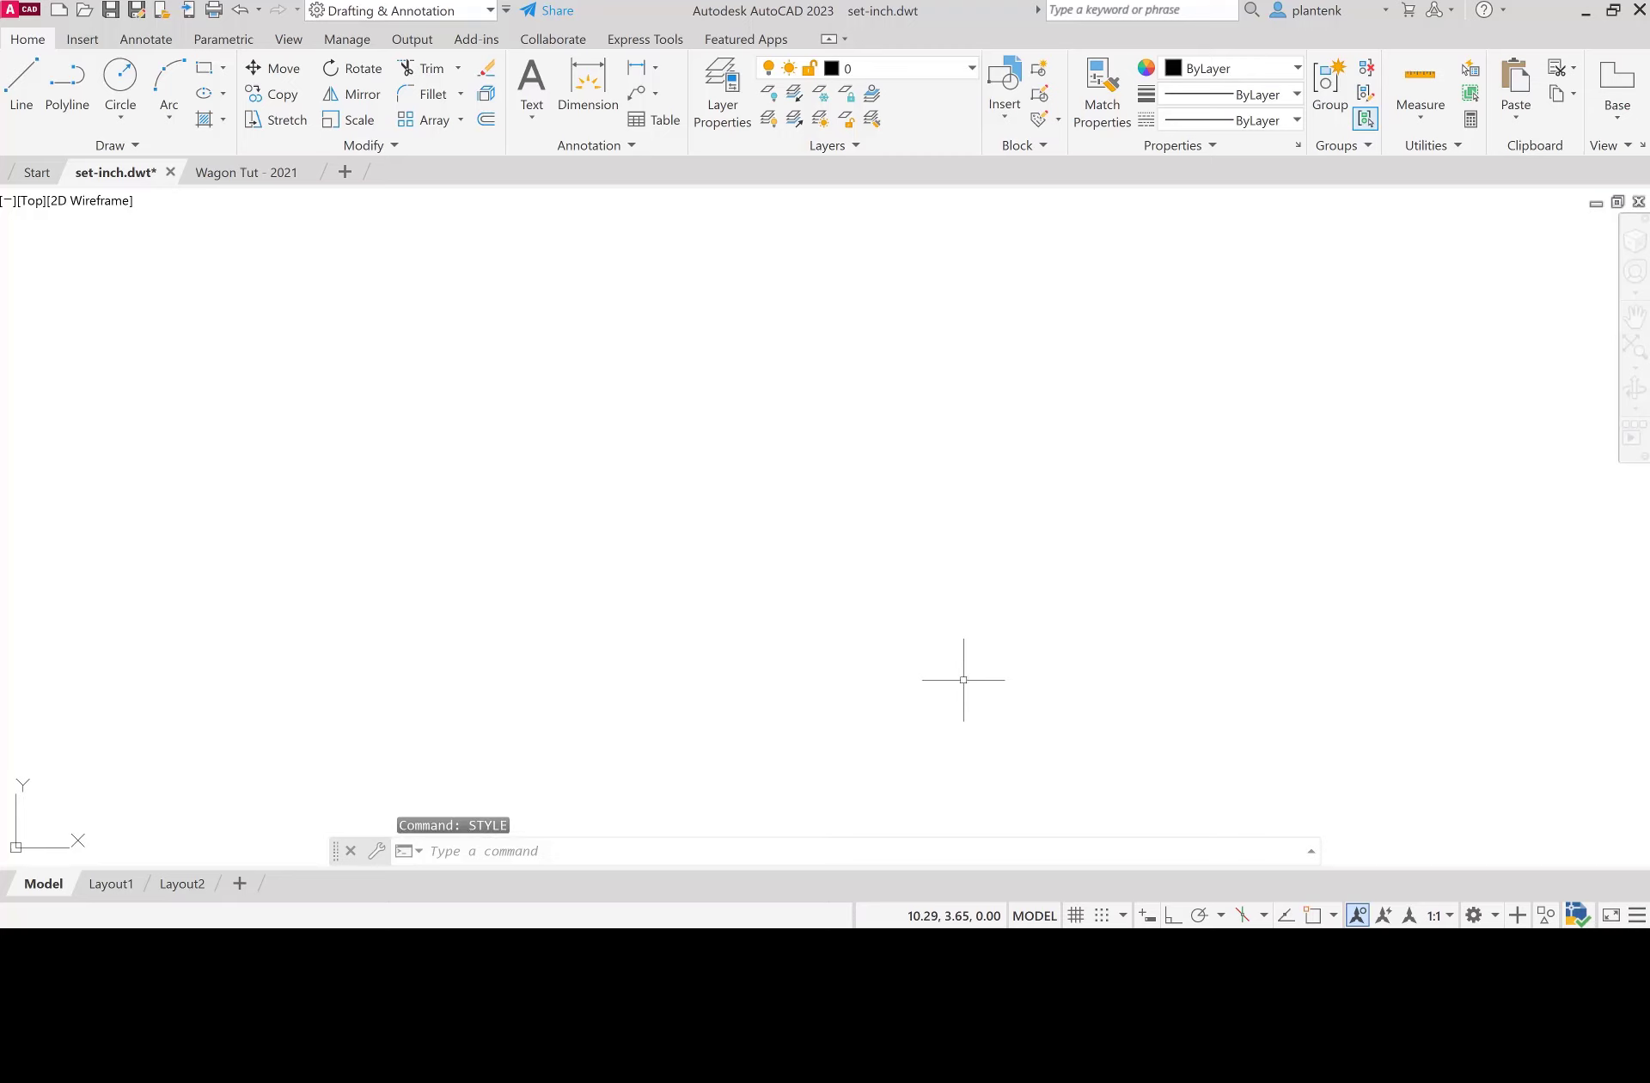
left_click(534, 82)
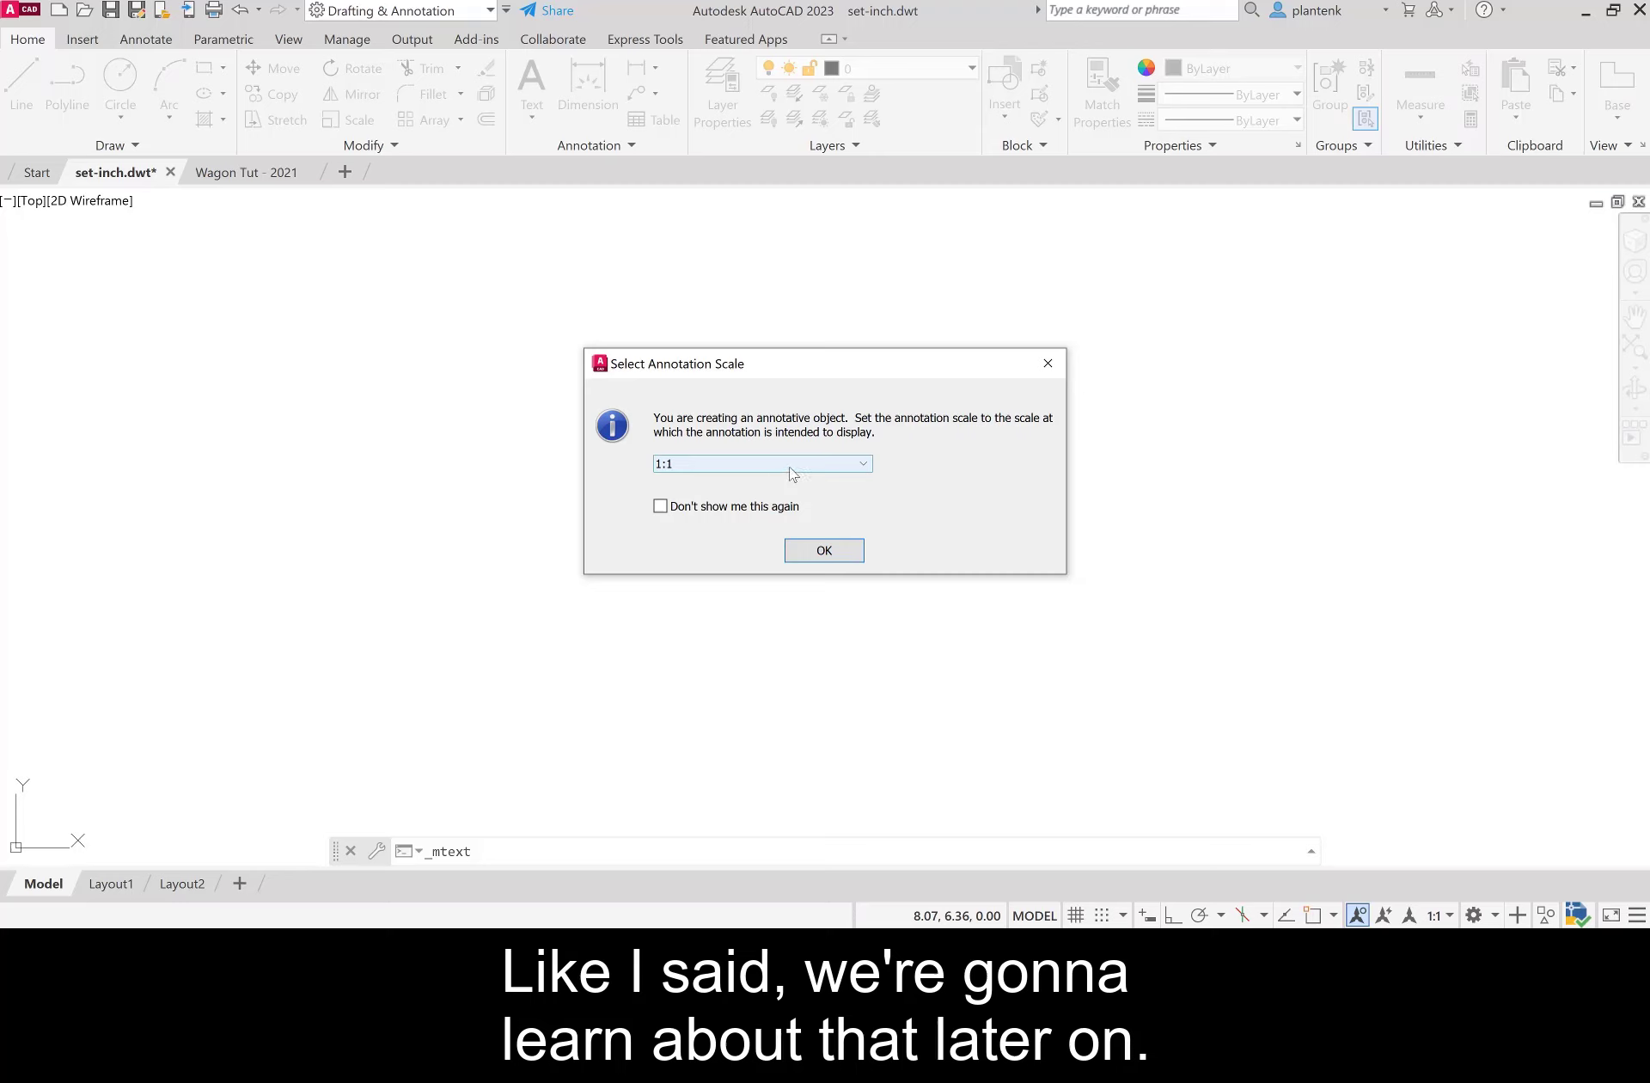
left_click(827, 551)
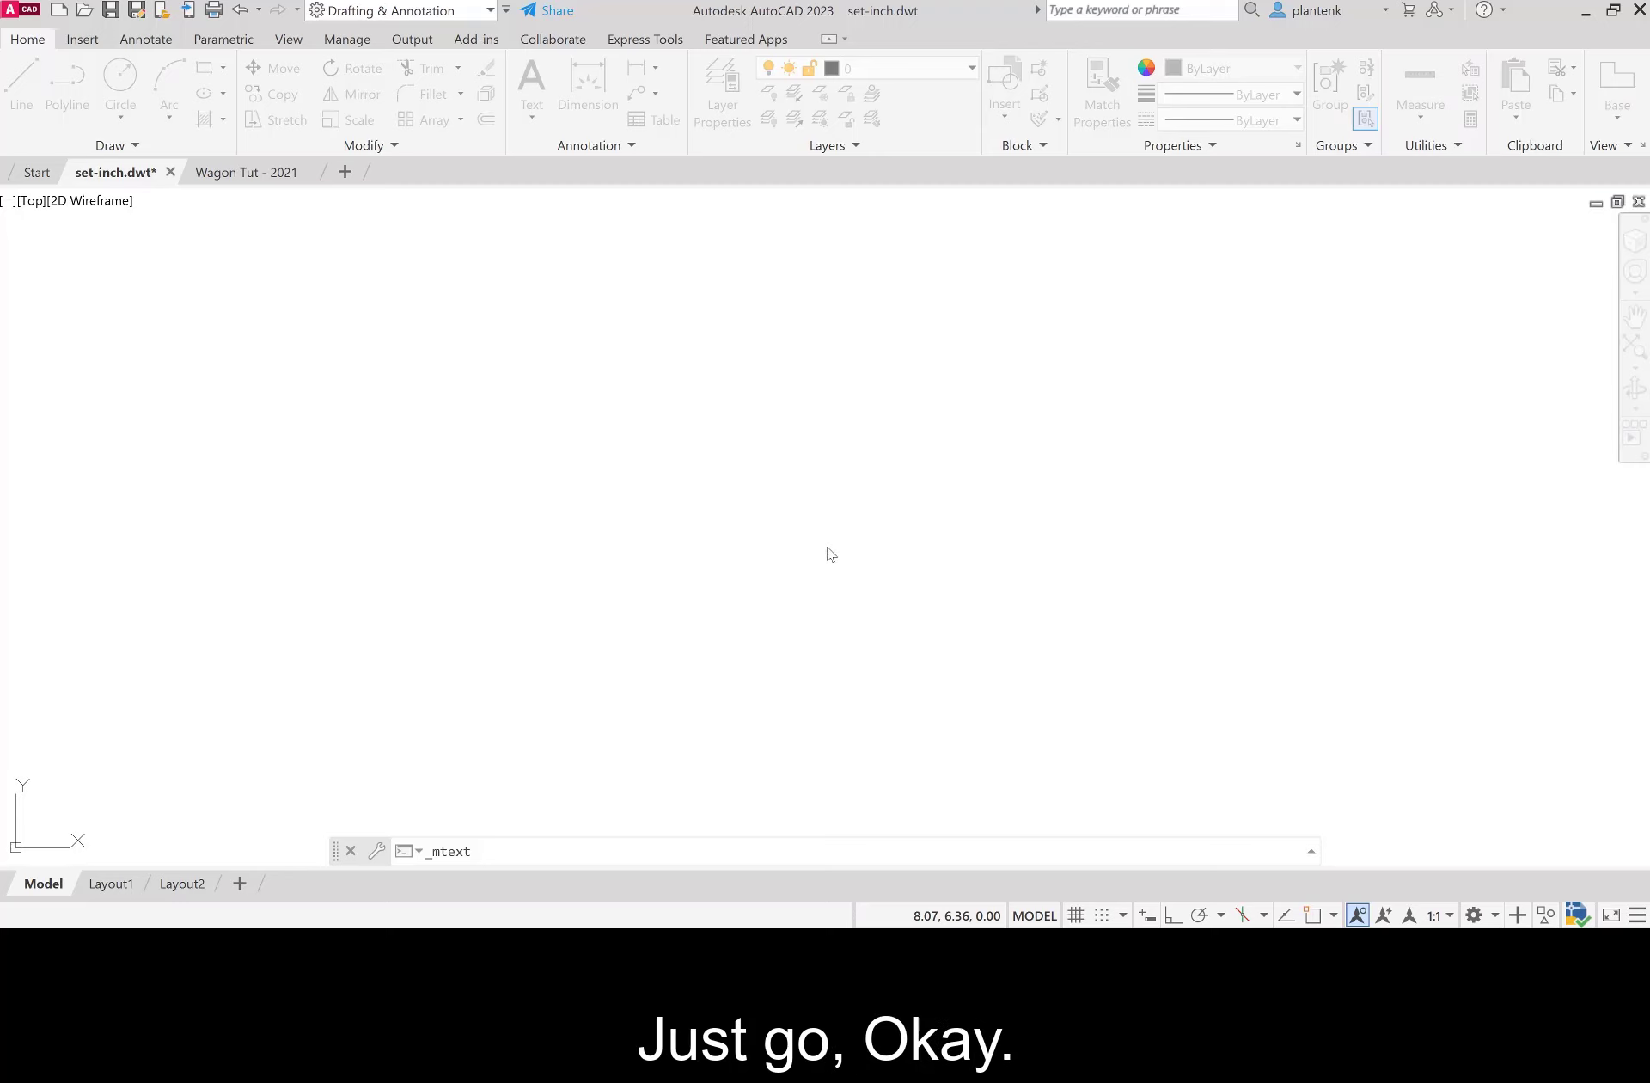
left_click(599, 479)
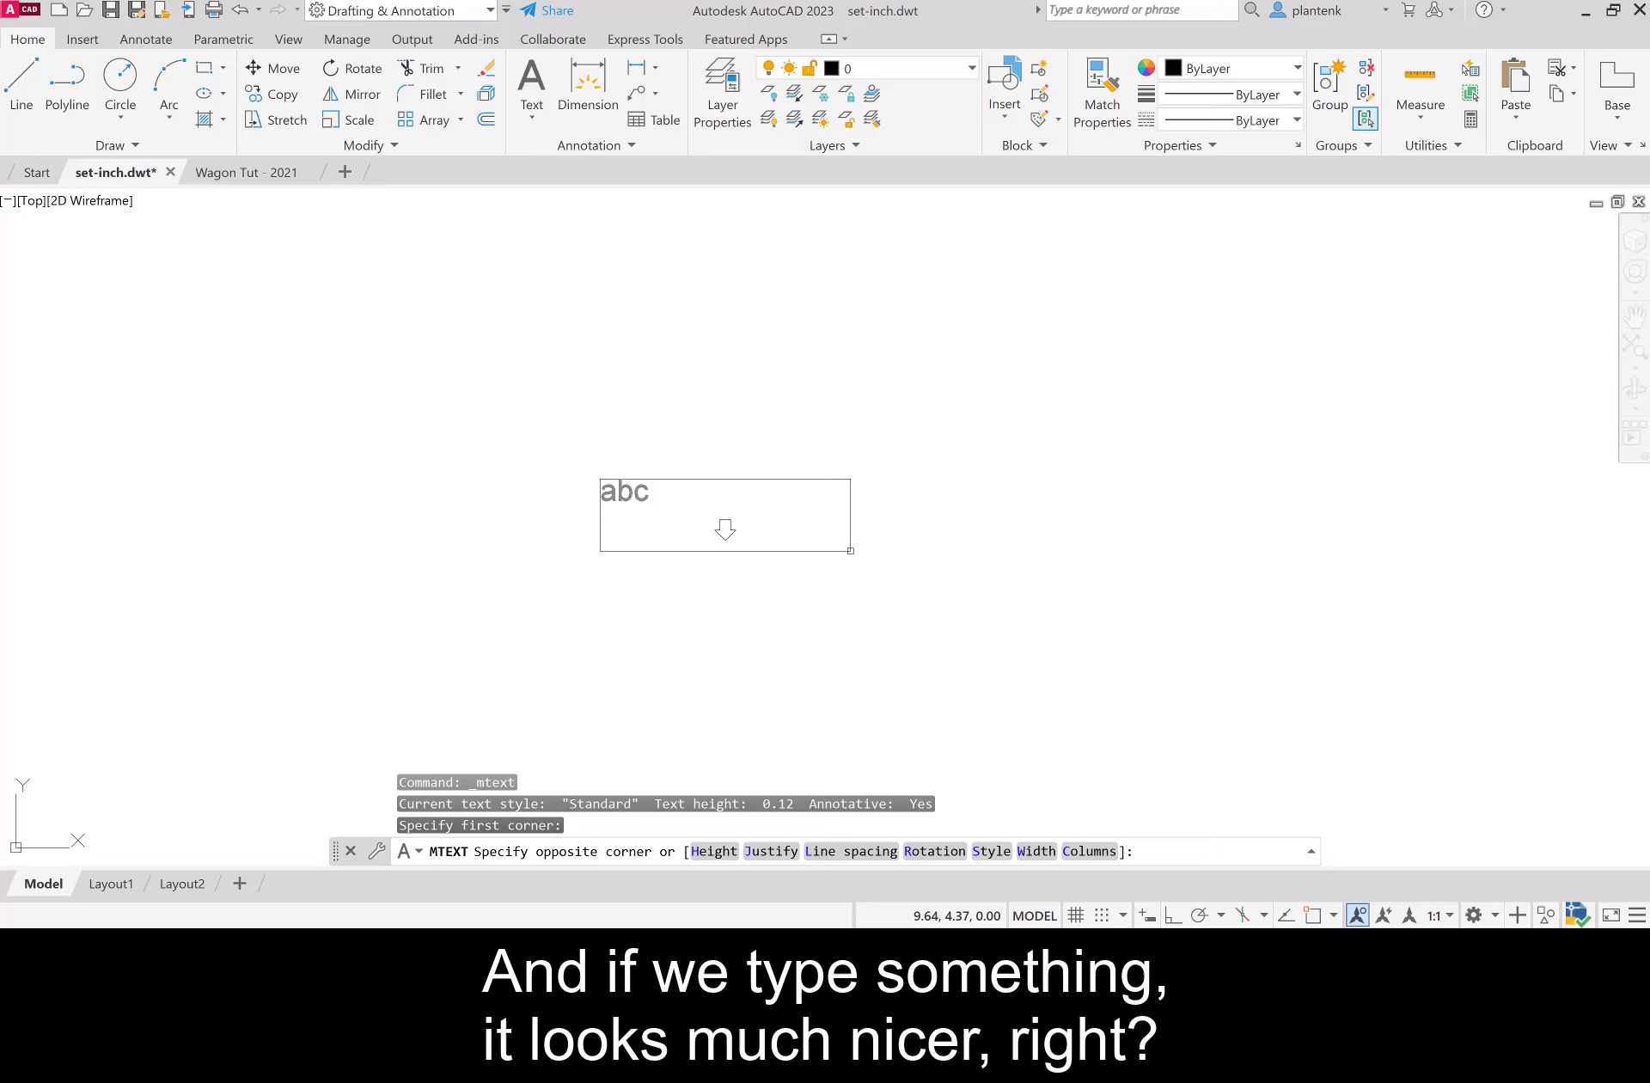
left_click(901, 554)
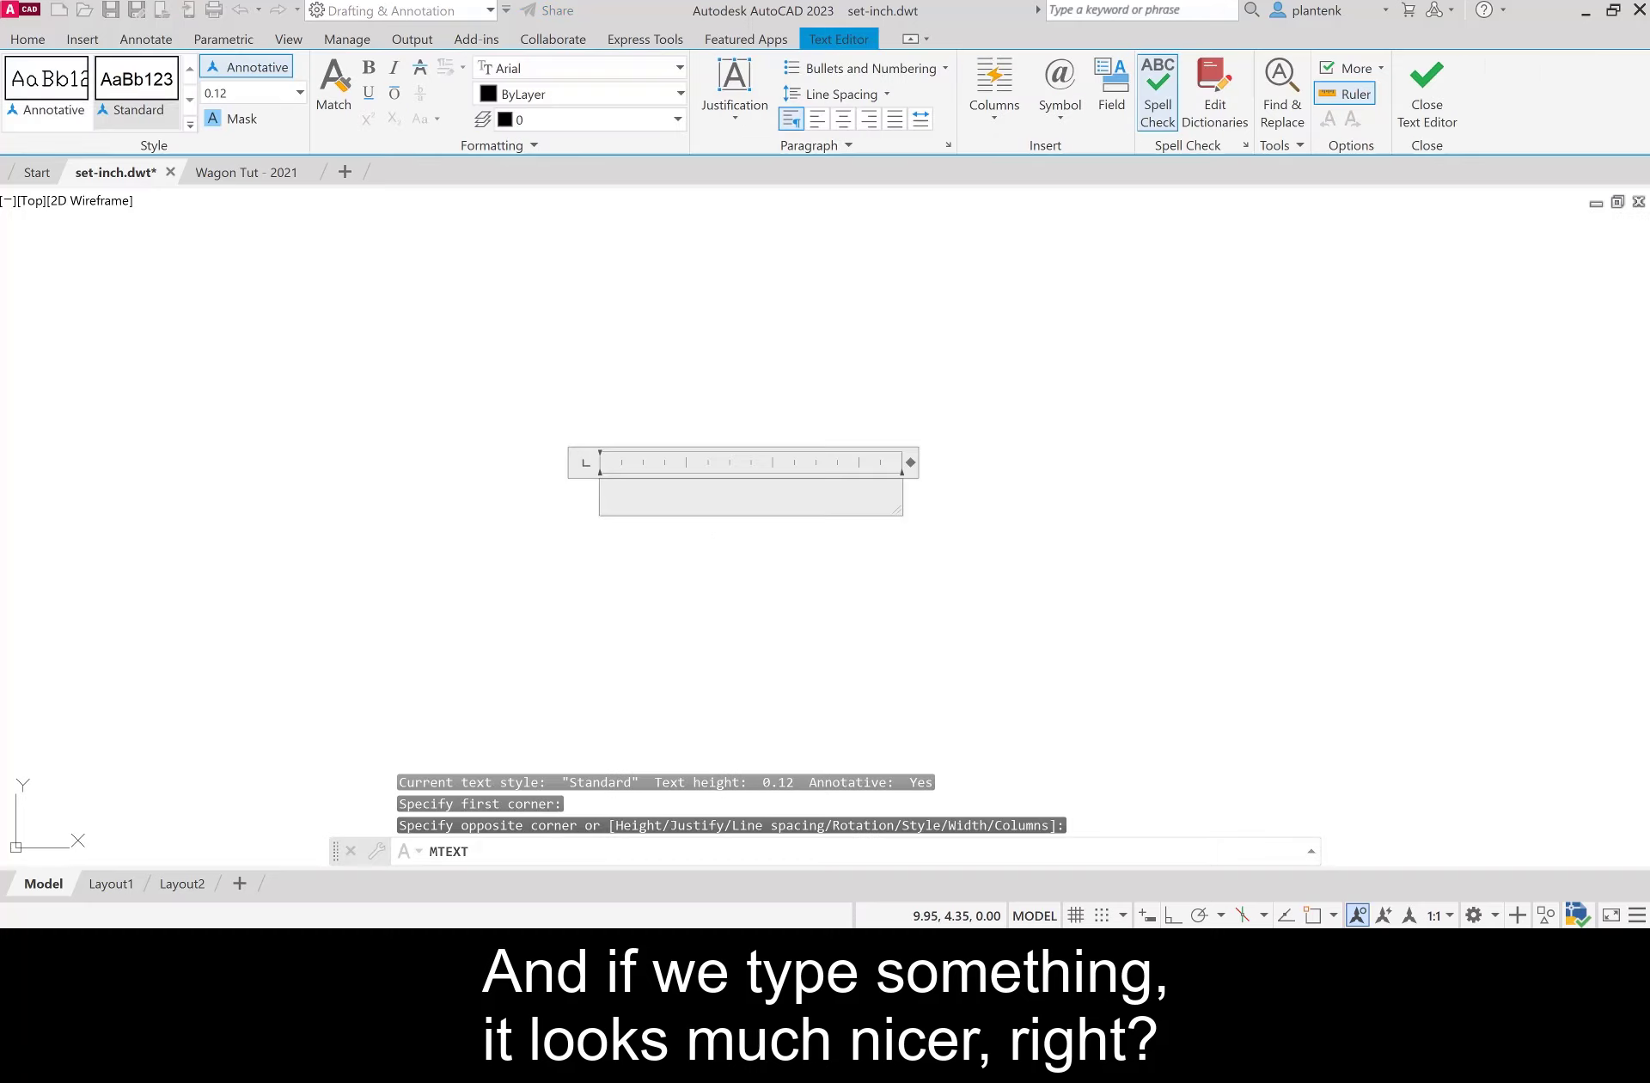
type("text")
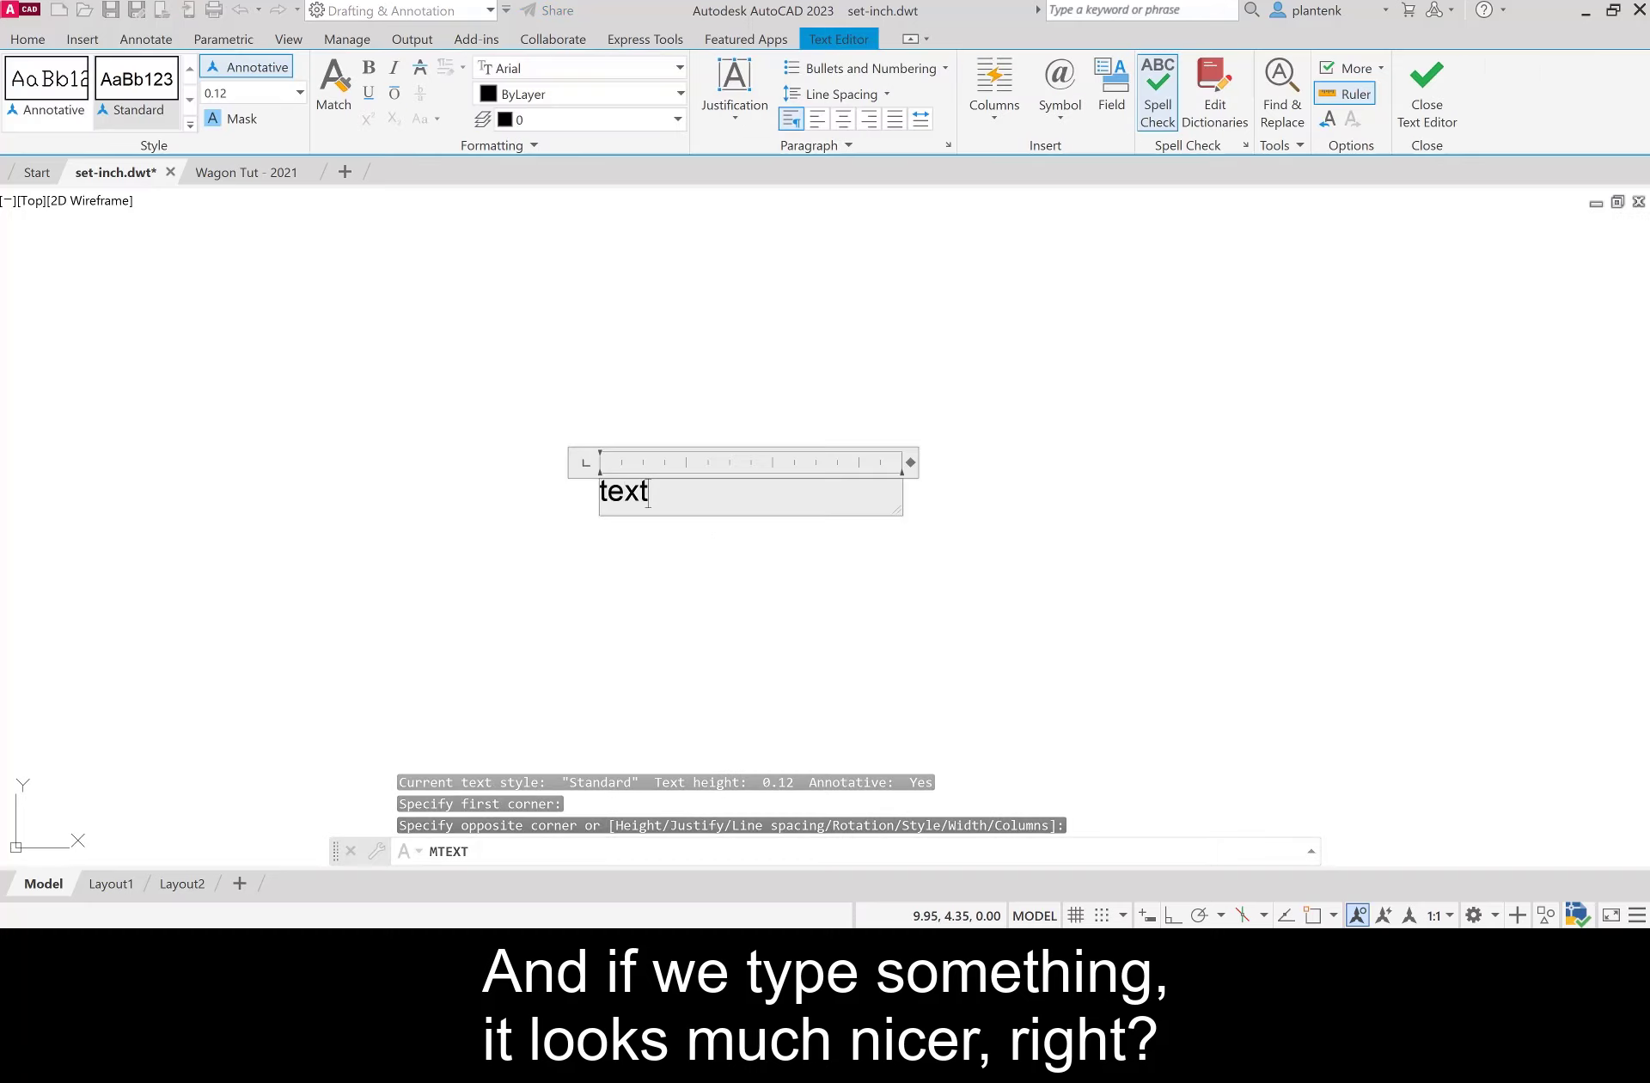
left_click(929, 557)
left_click(626, 491)
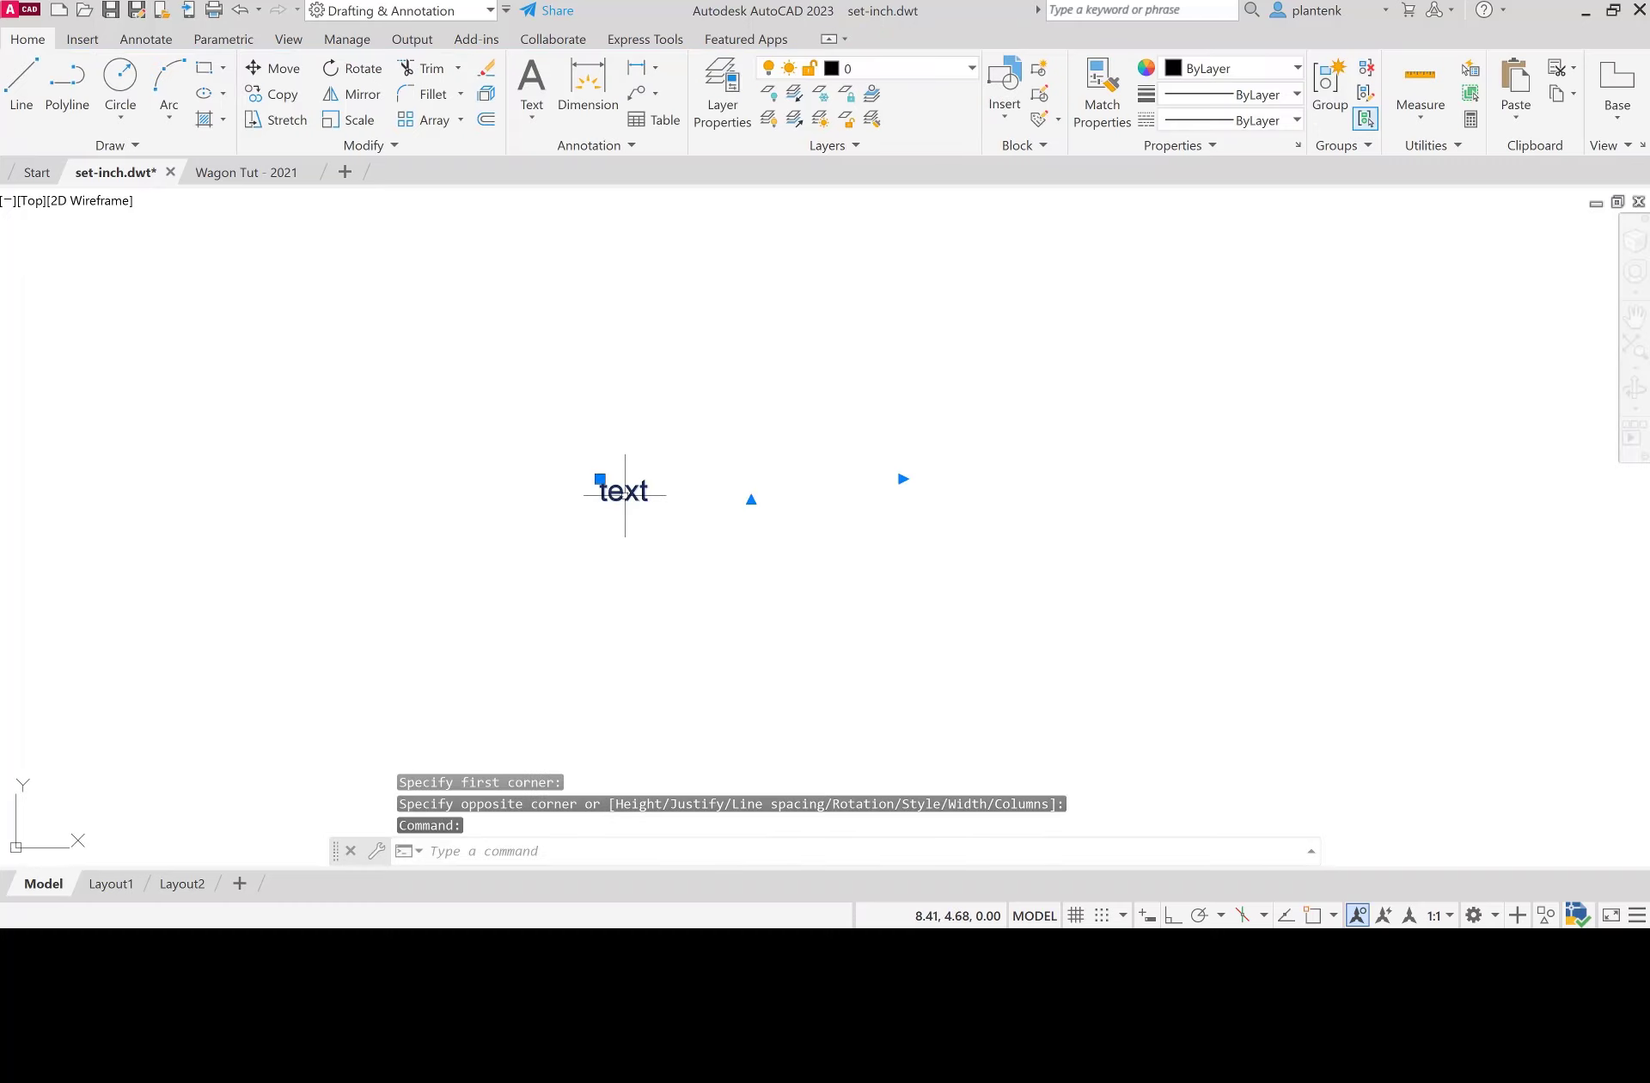
key("Delete")
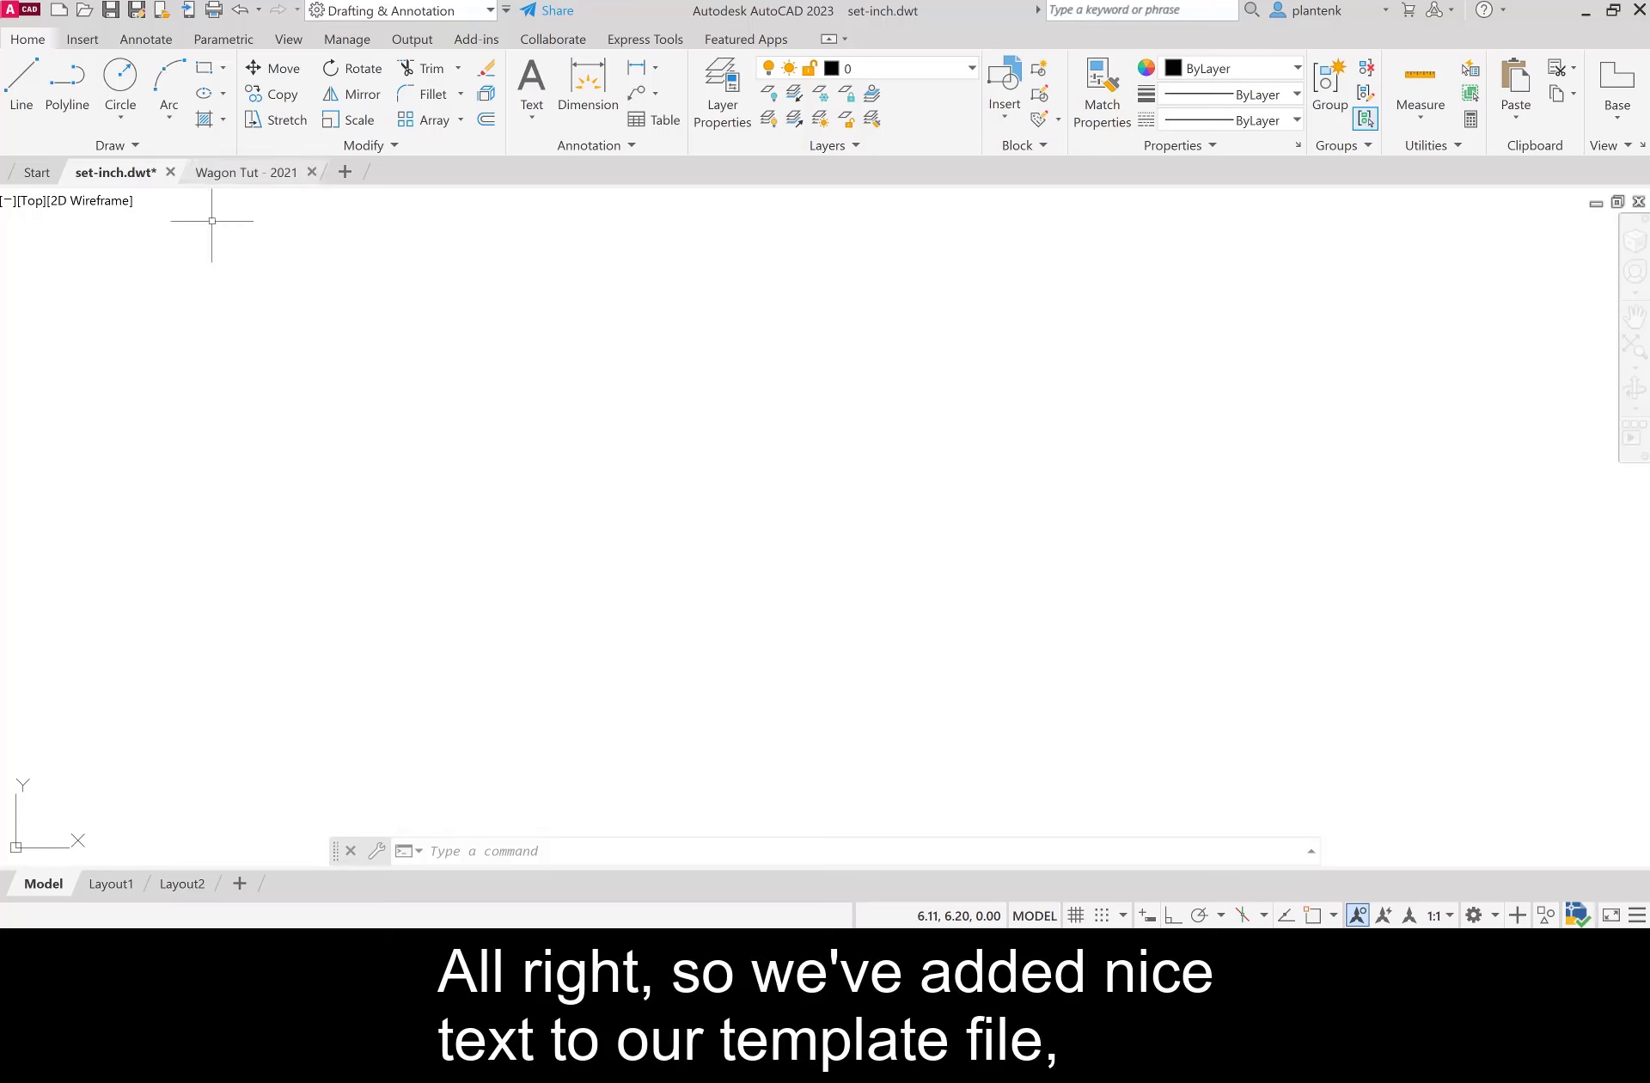
key("ctrl+s")
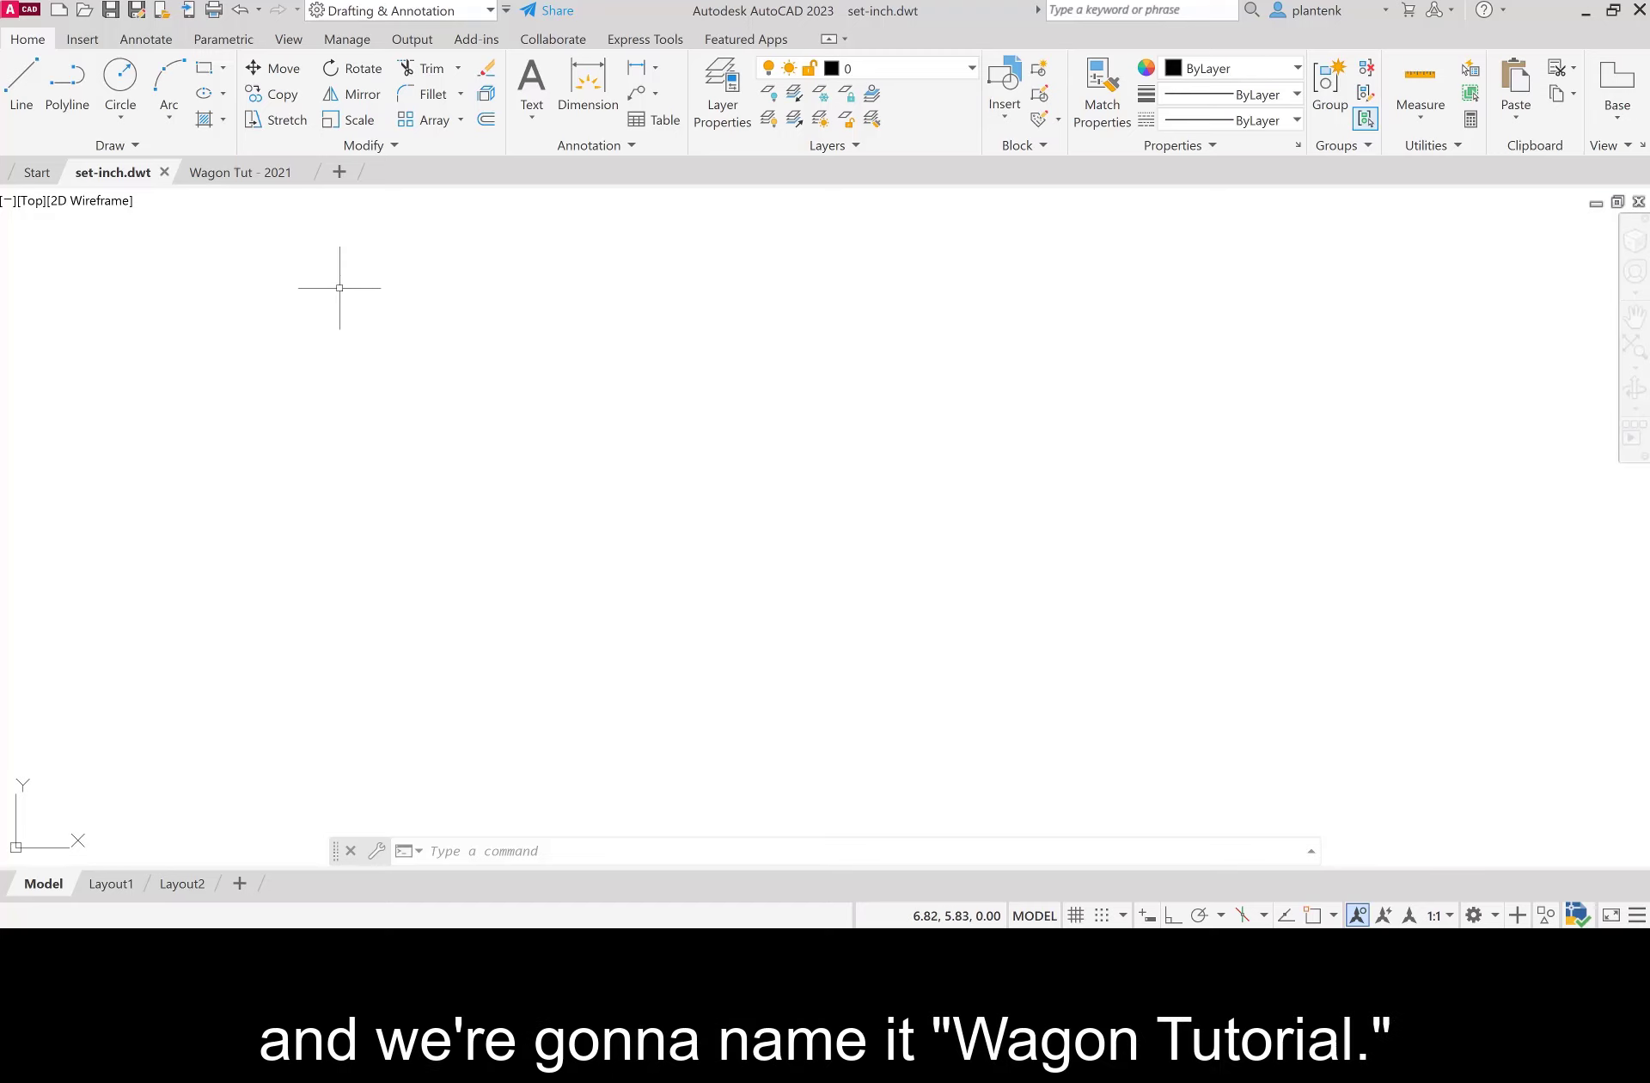
Step: Save the drawing as Wagon Tut.dwg in AutoCAD 2018 Drawing format in the Wagon folder
left_click(138, 13)
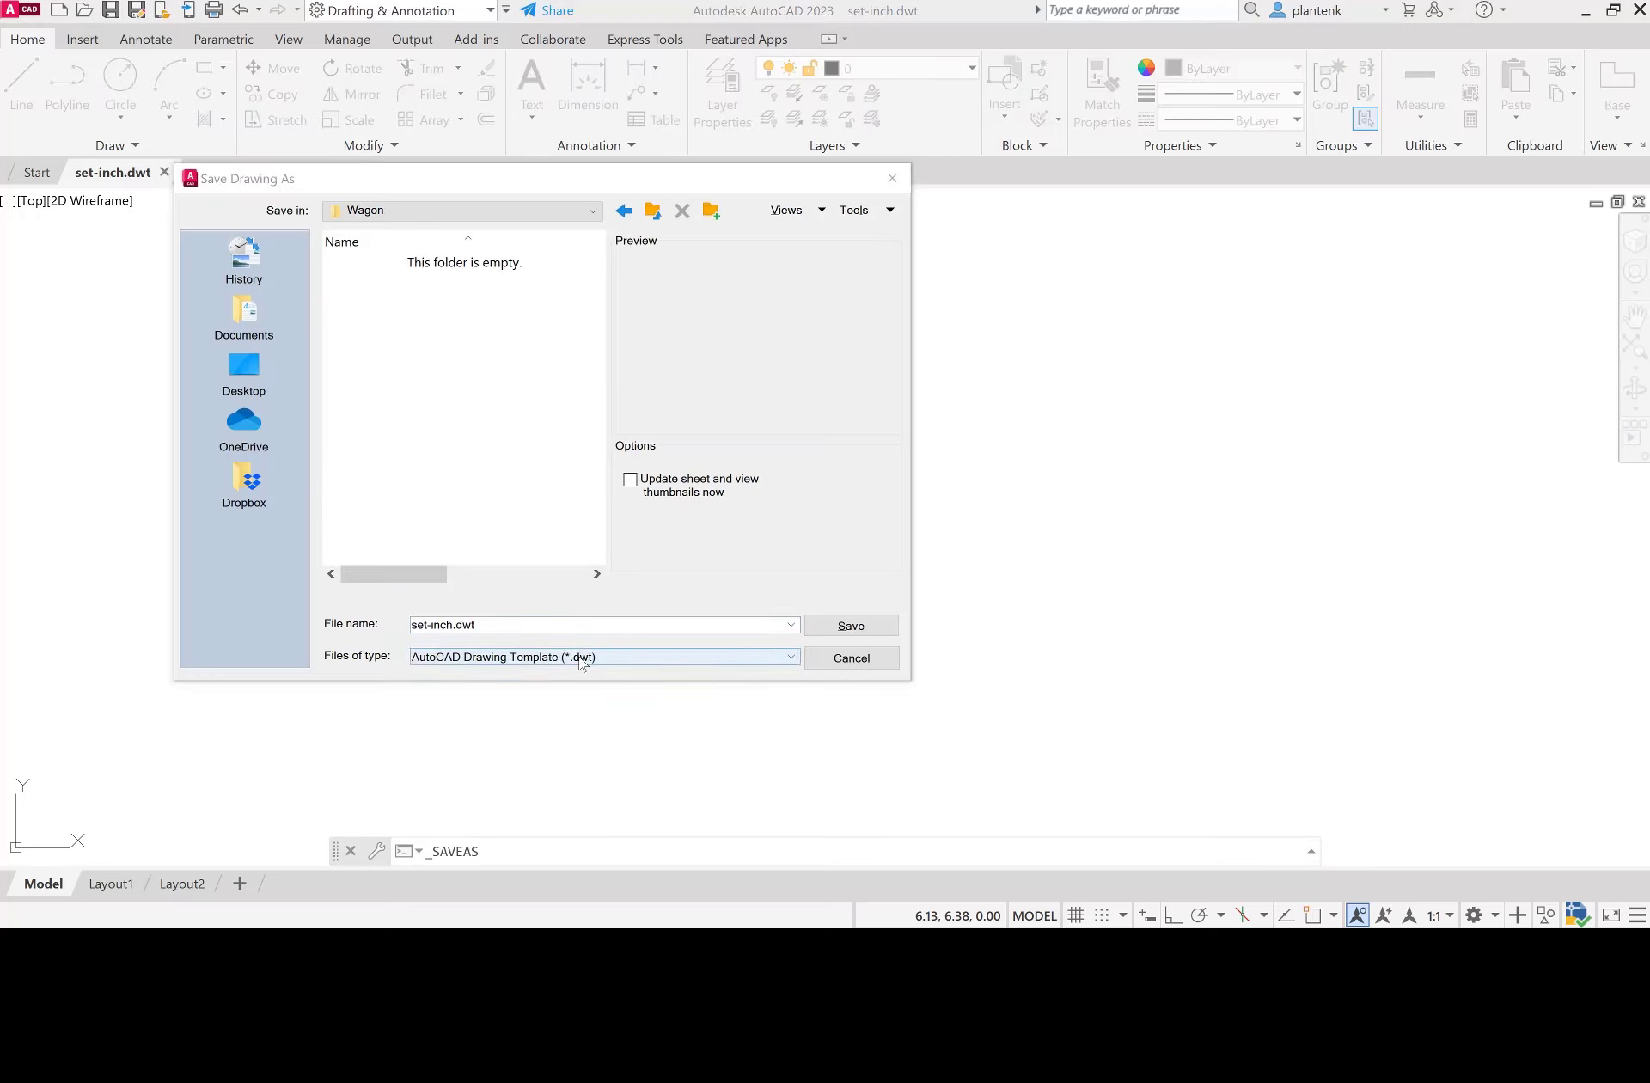
left_click(581, 656)
left_click(516, 674)
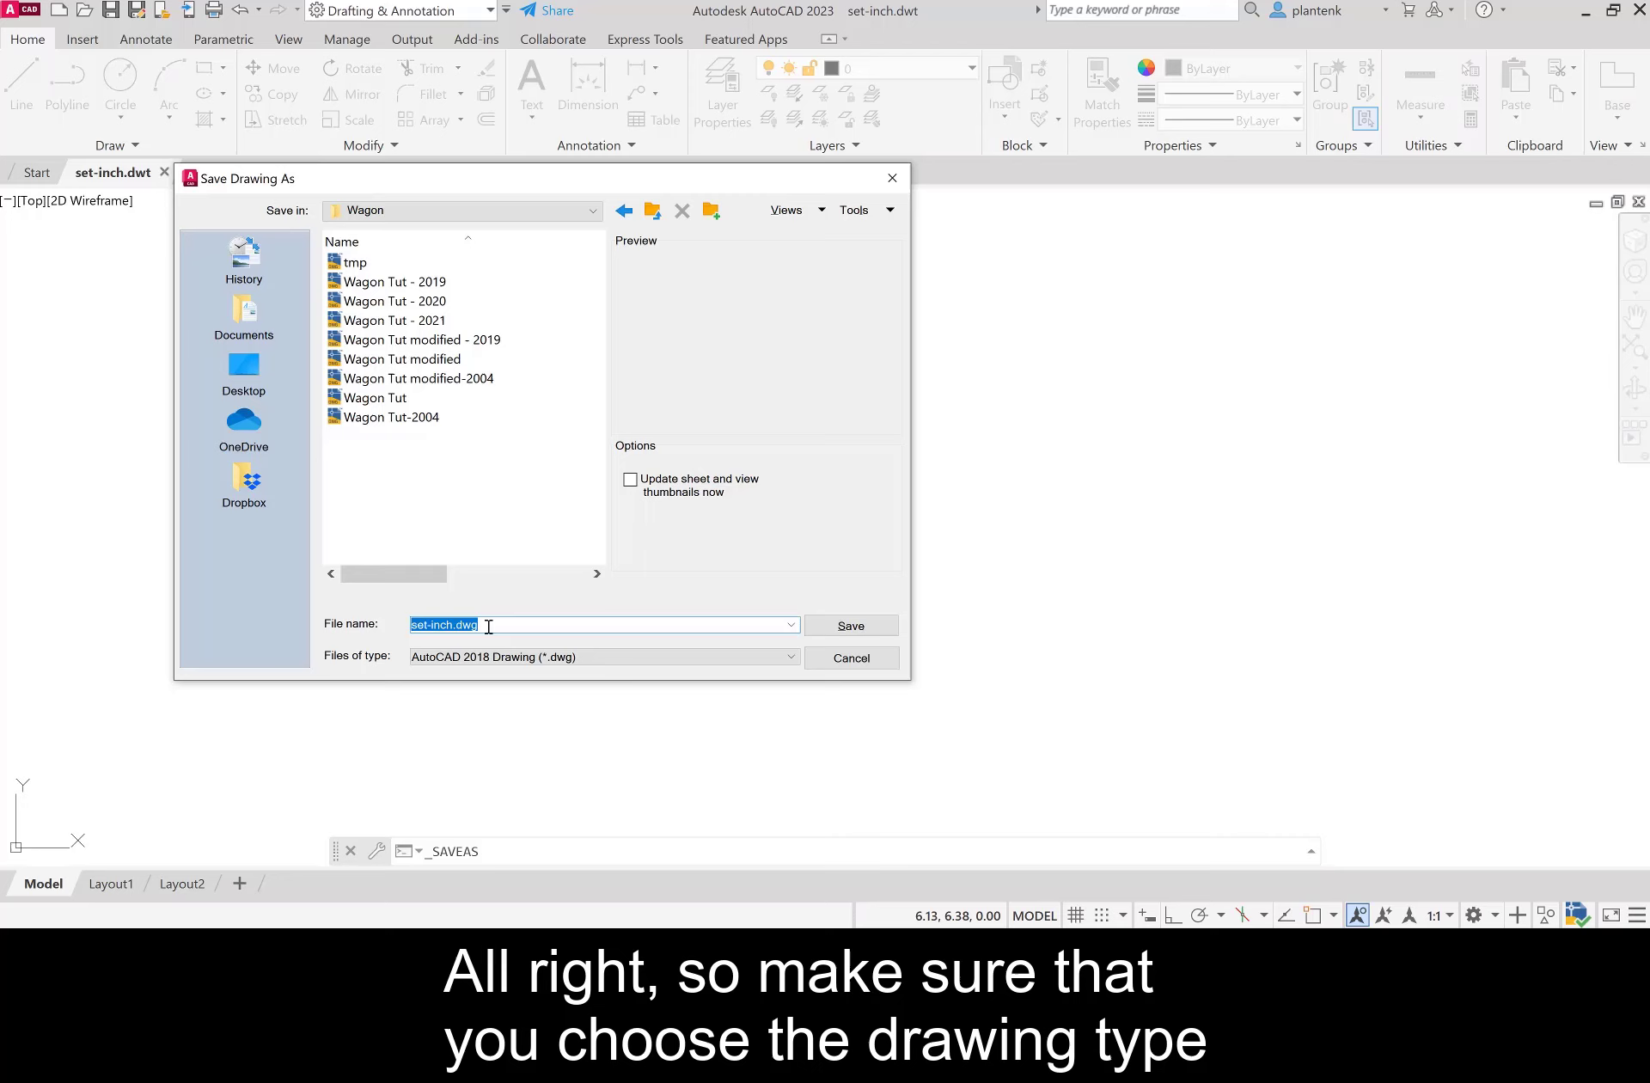
left_click(381, 398)
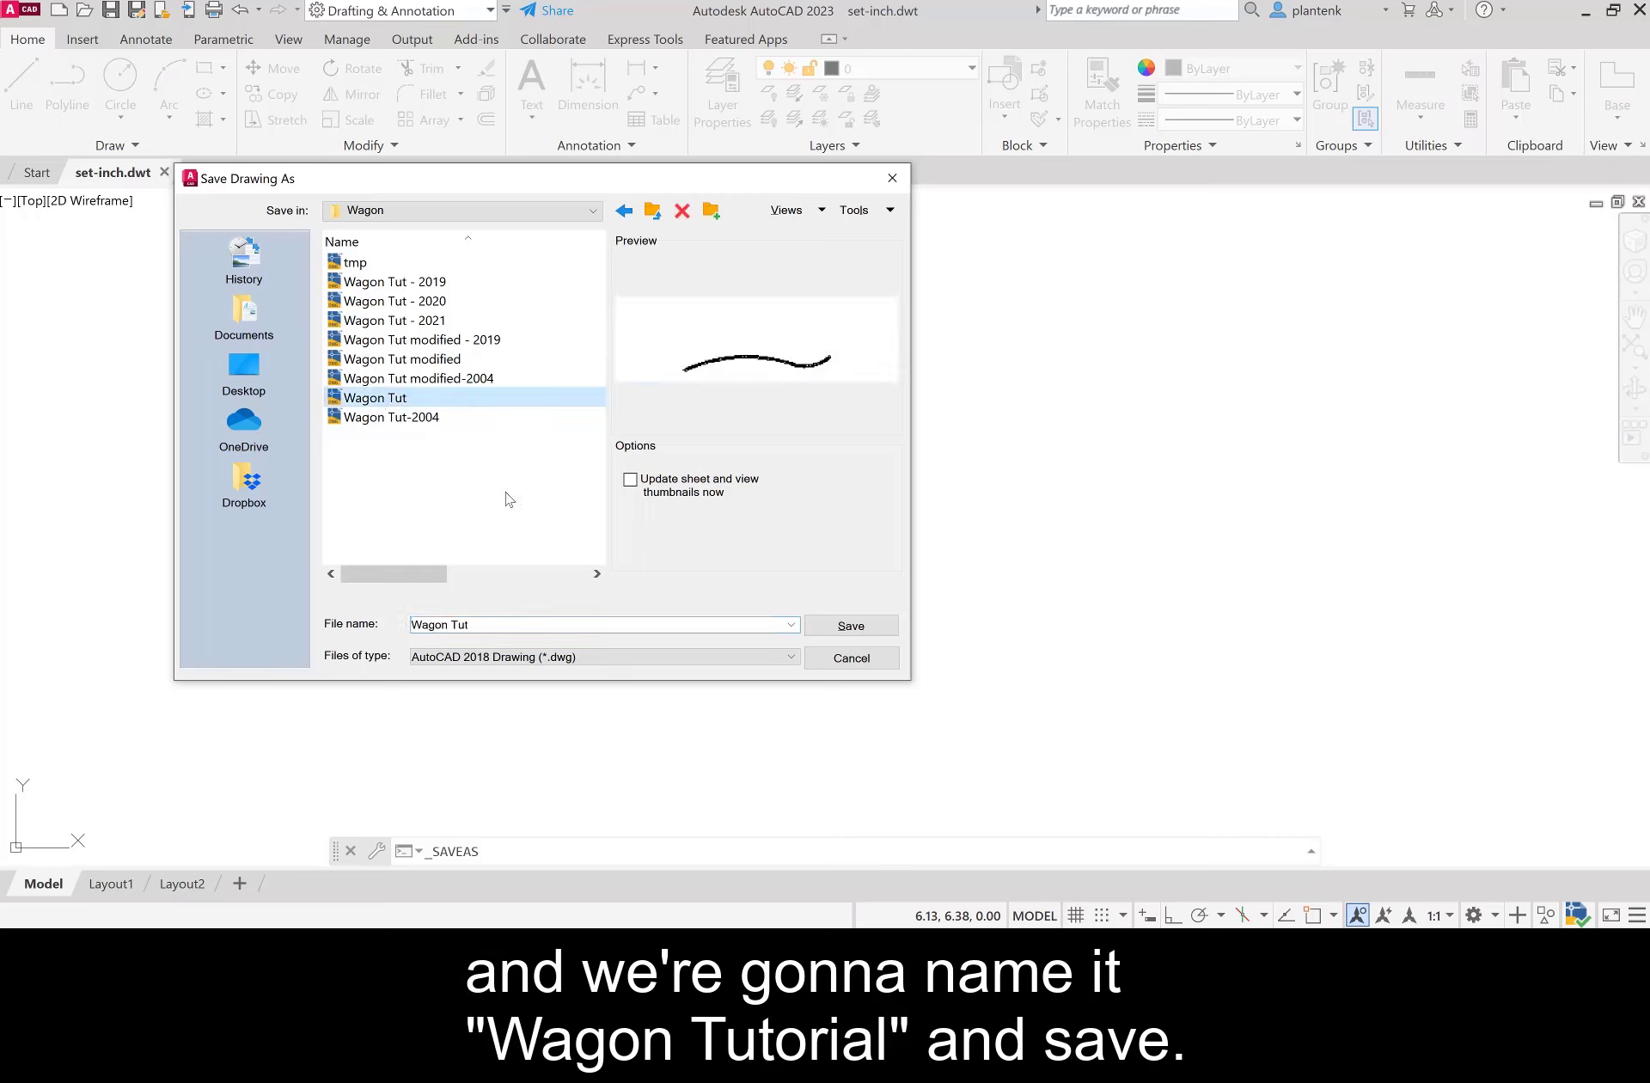
left_click(858, 628)
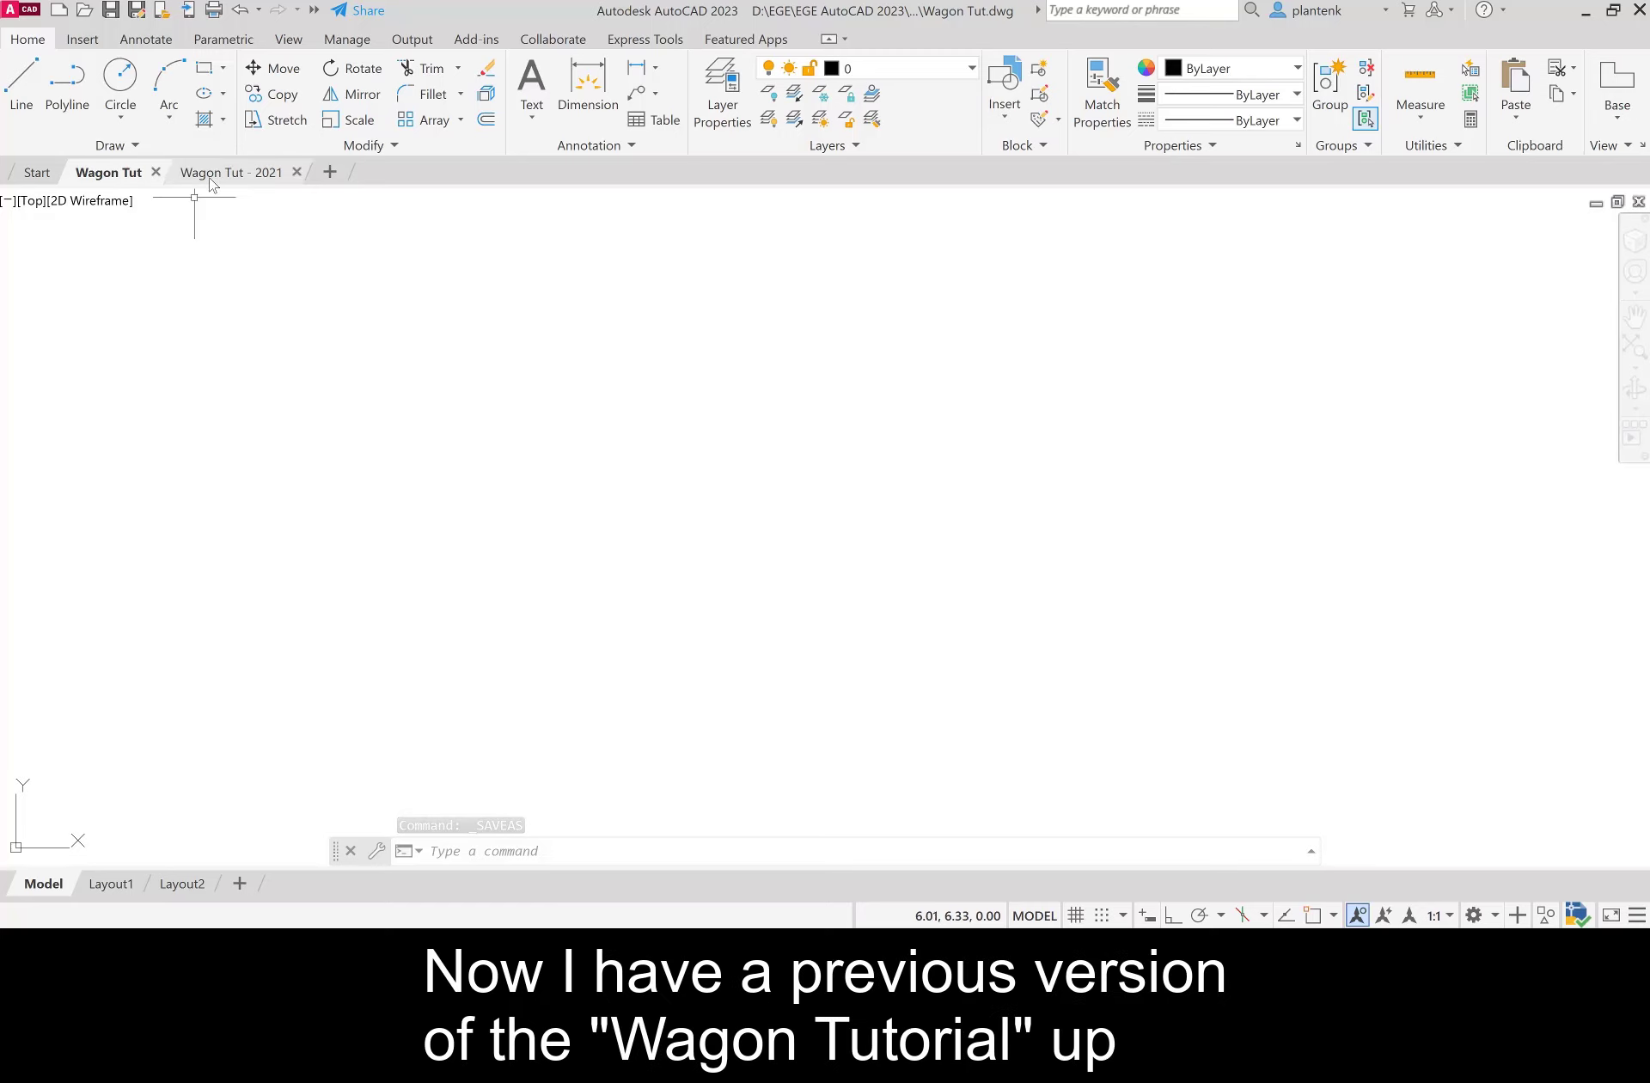
mouse_move(208, 176)
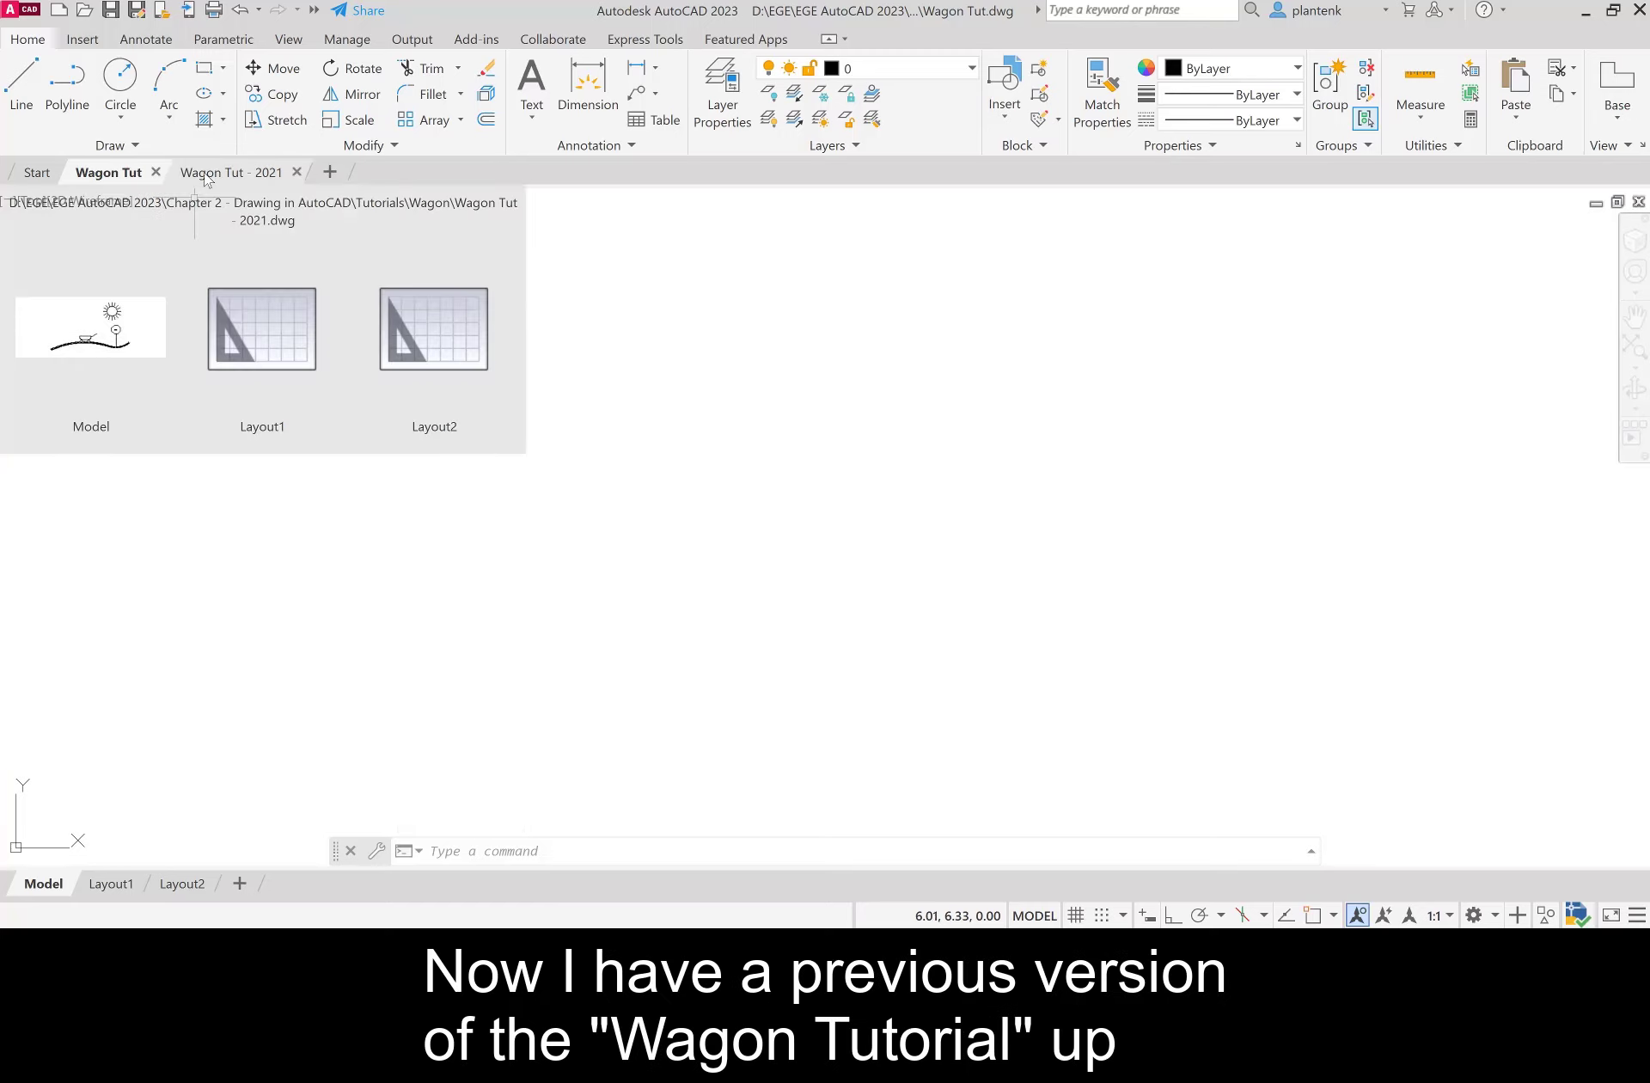
left_click(207, 175)
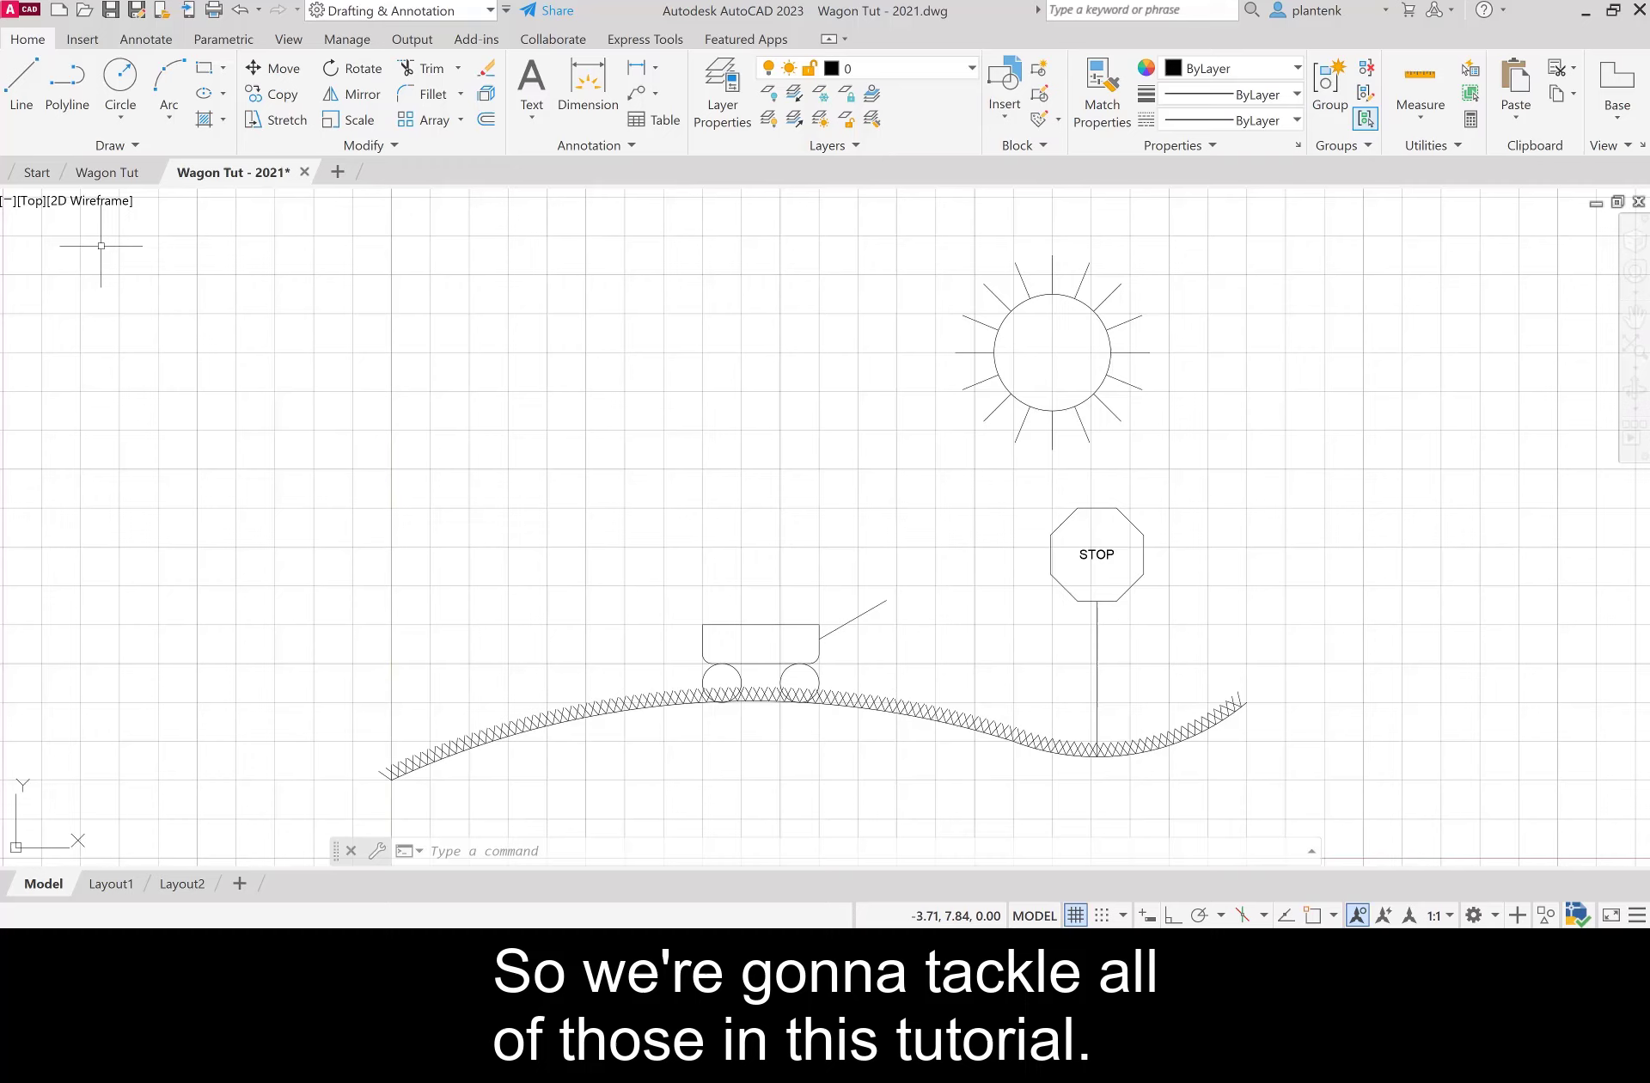
left_click(110, 173)
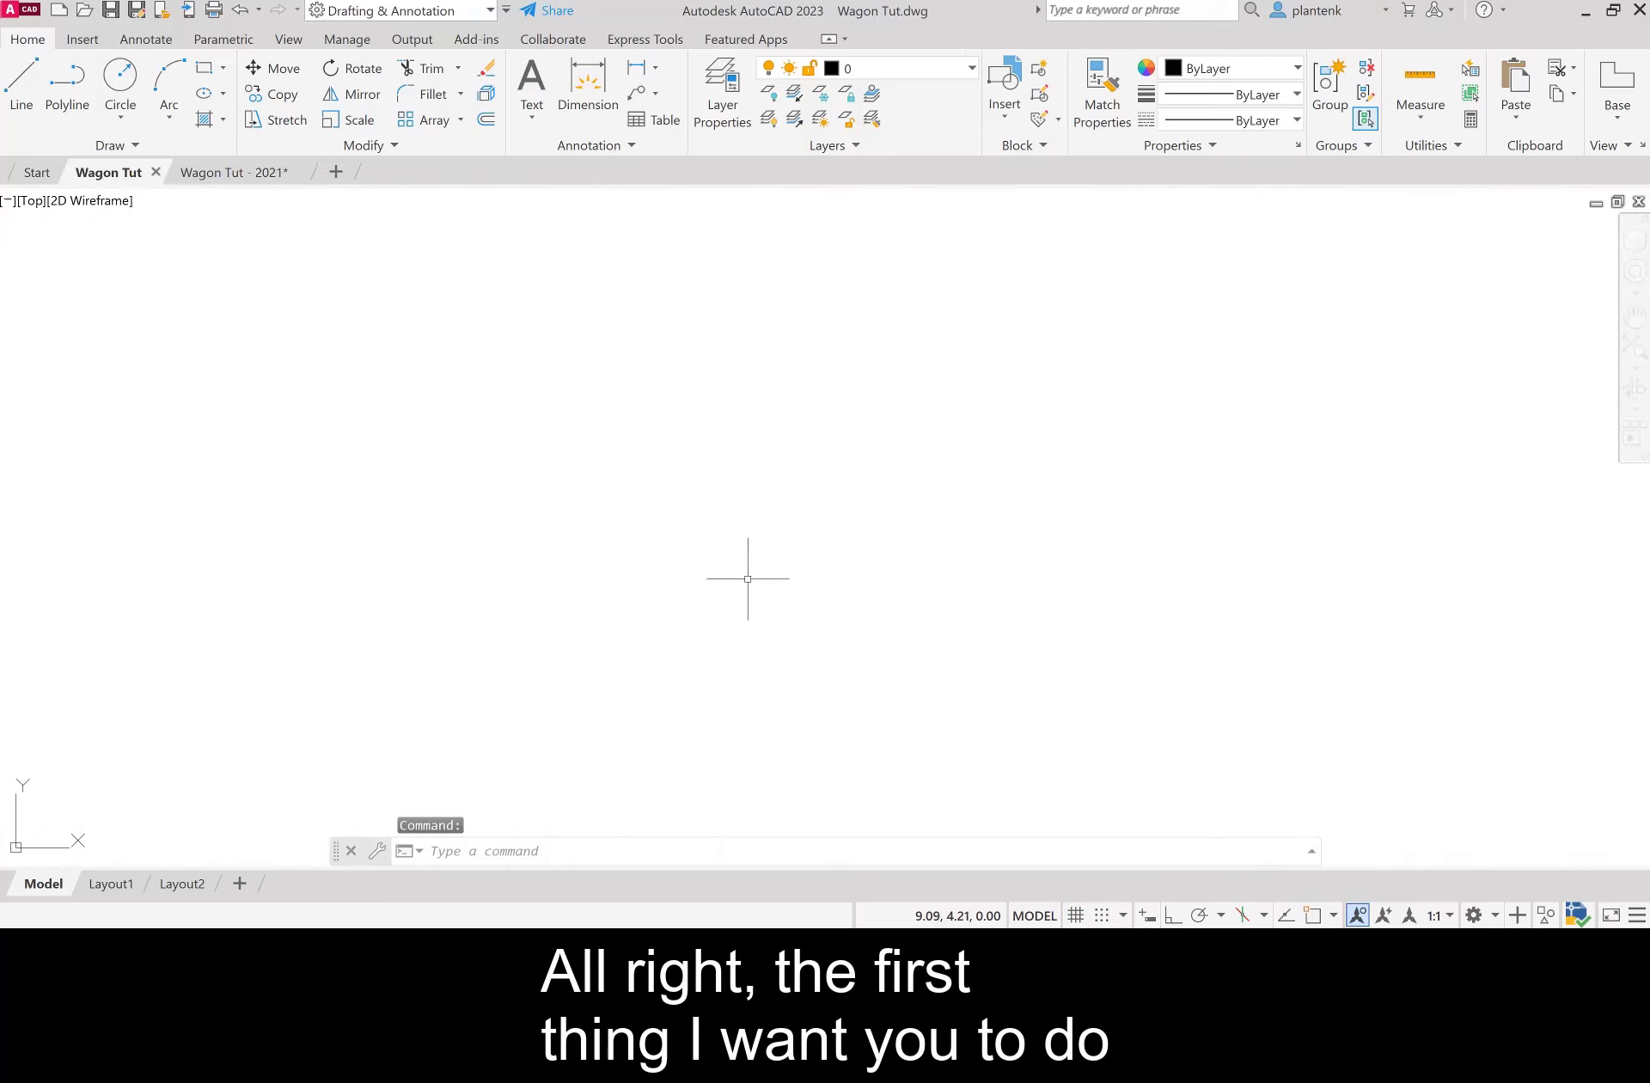
Step: Set the drawing grid spacing to 0.5 with the GRID command
type("gr")
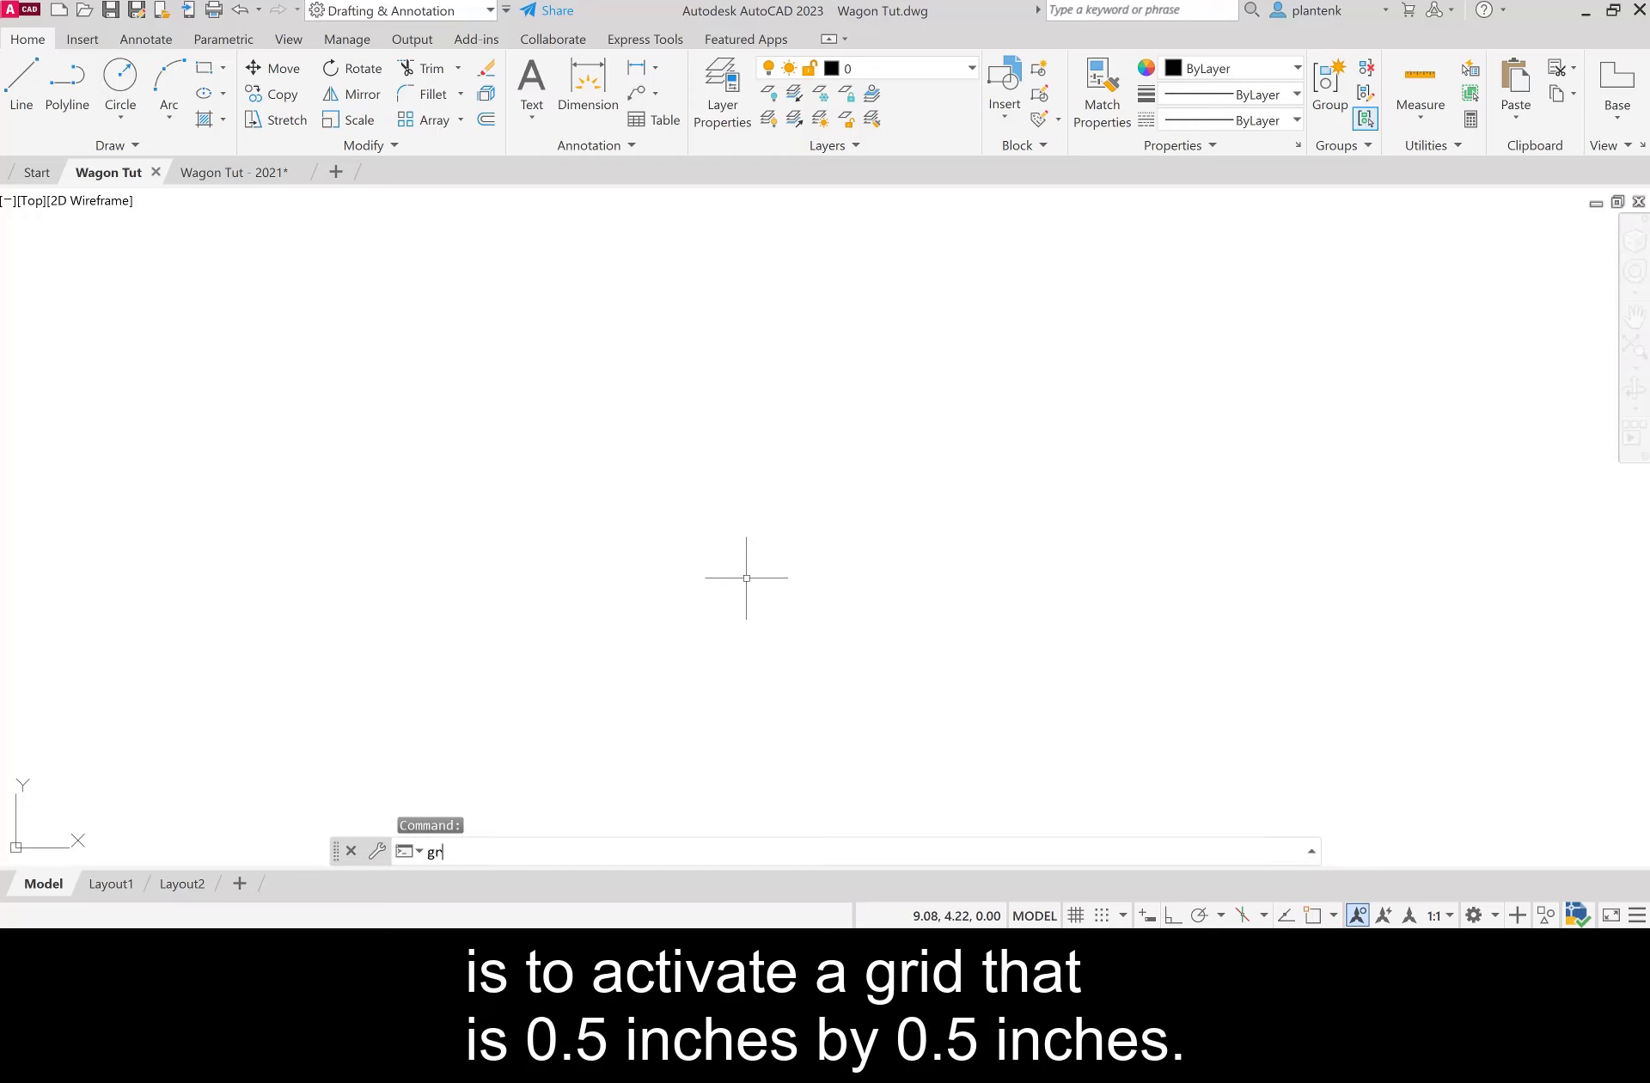
type("id")
key("Return")
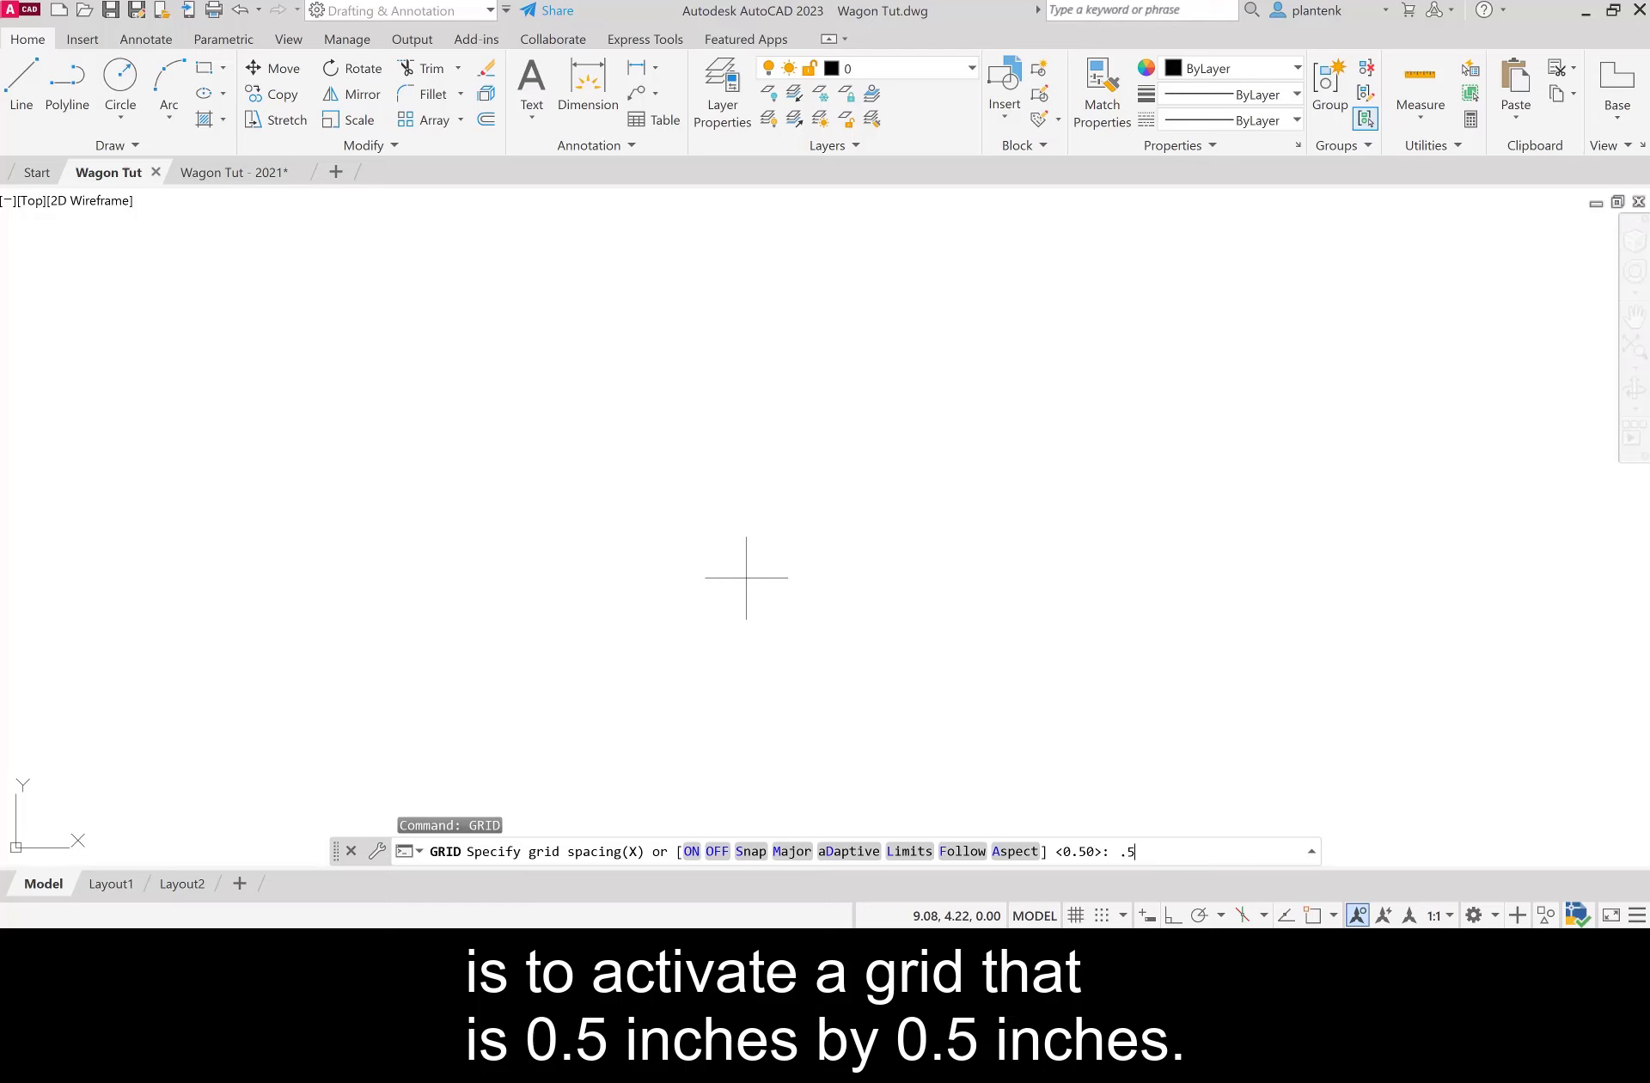
type(".5")
key("Return")
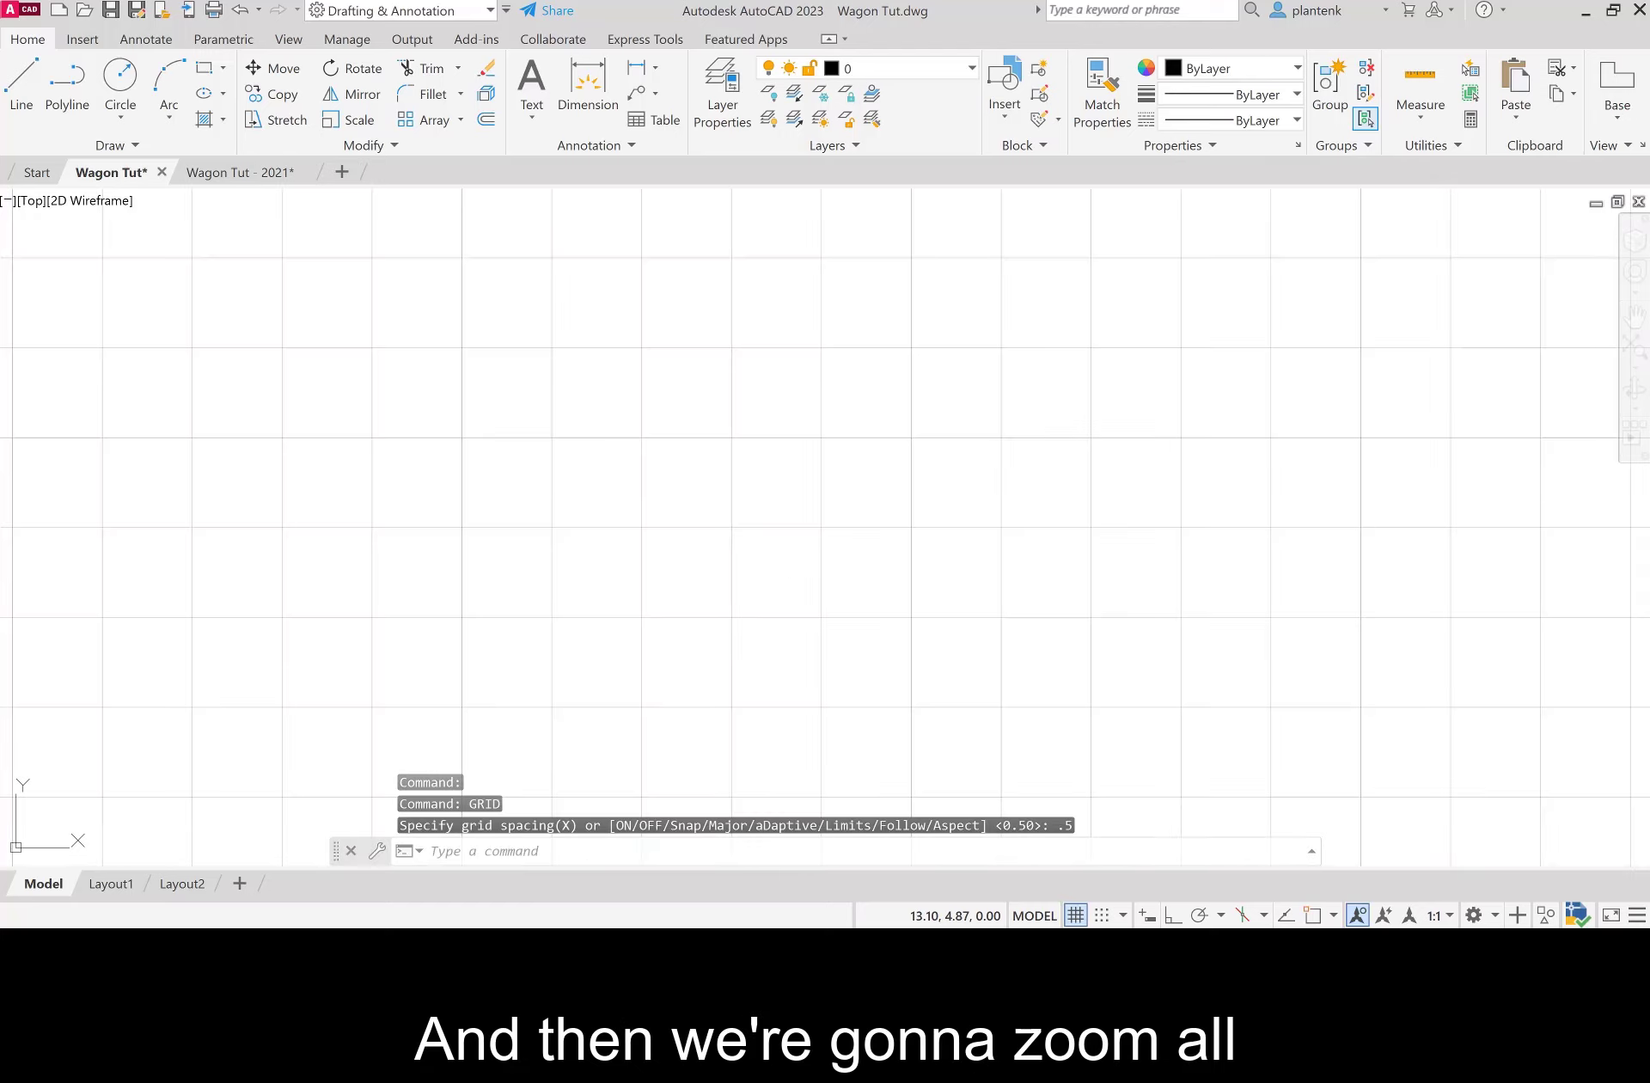
Step: Zoom All to show the whole drawing area
type("z")
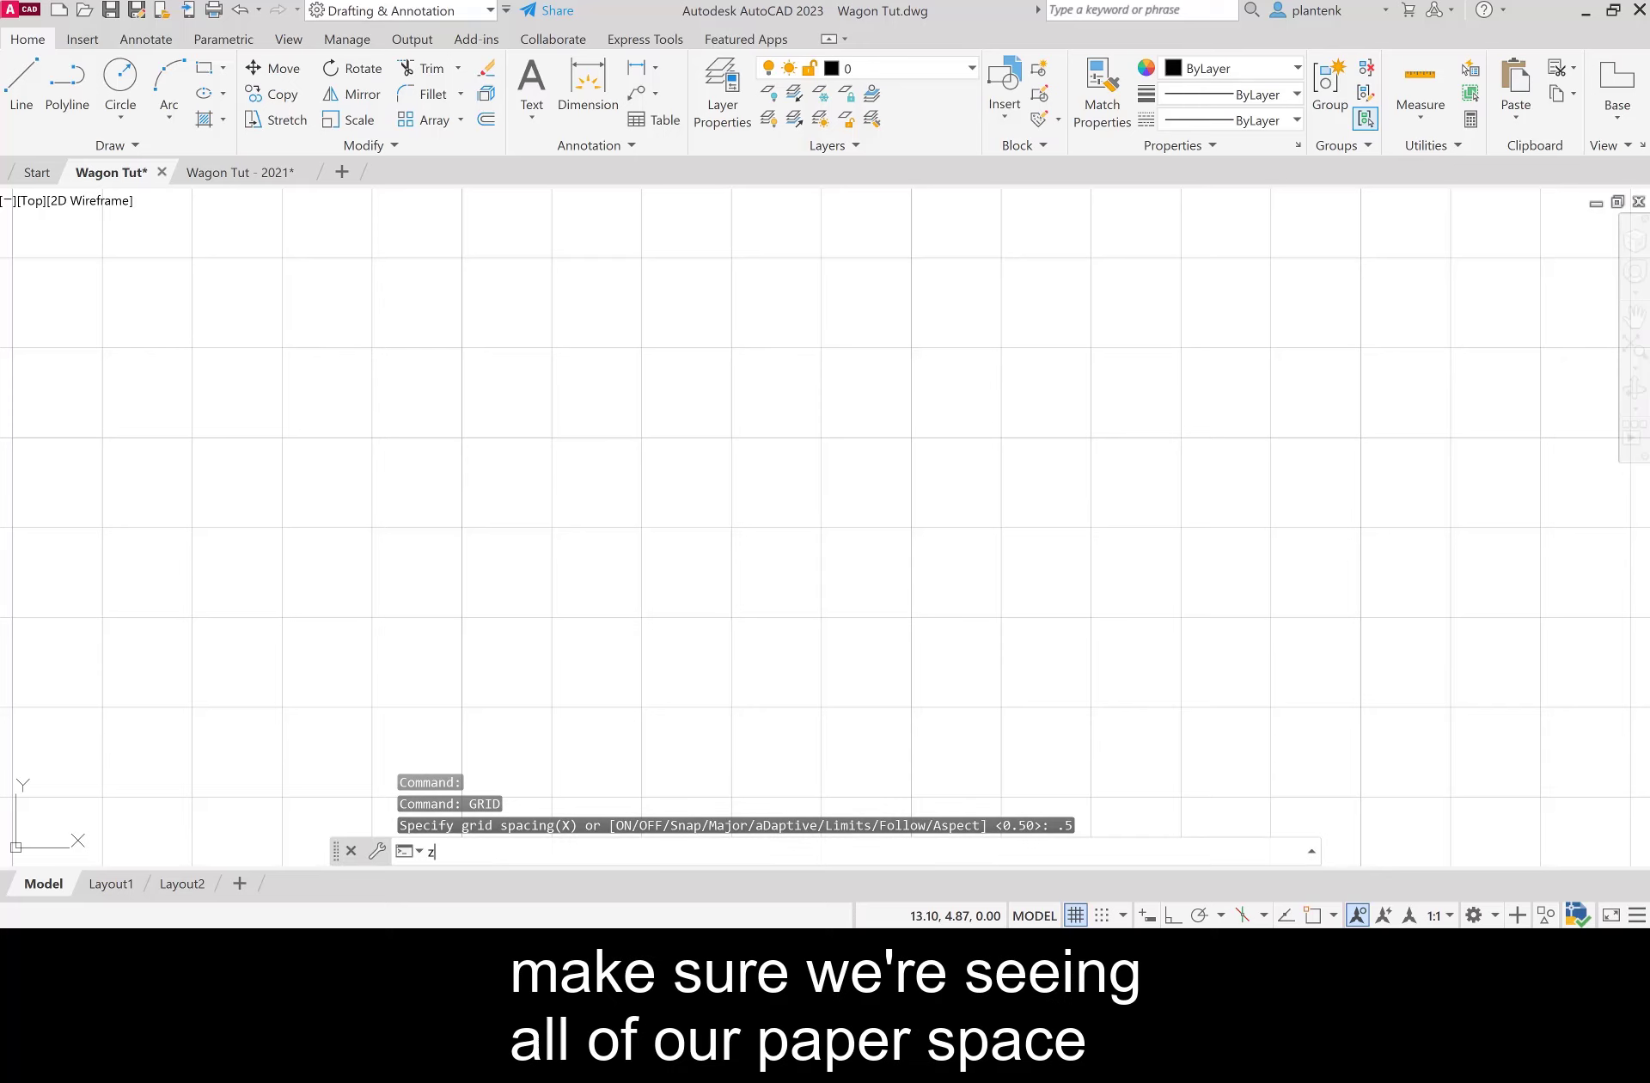
key("Return")
type("a")
key("Return")
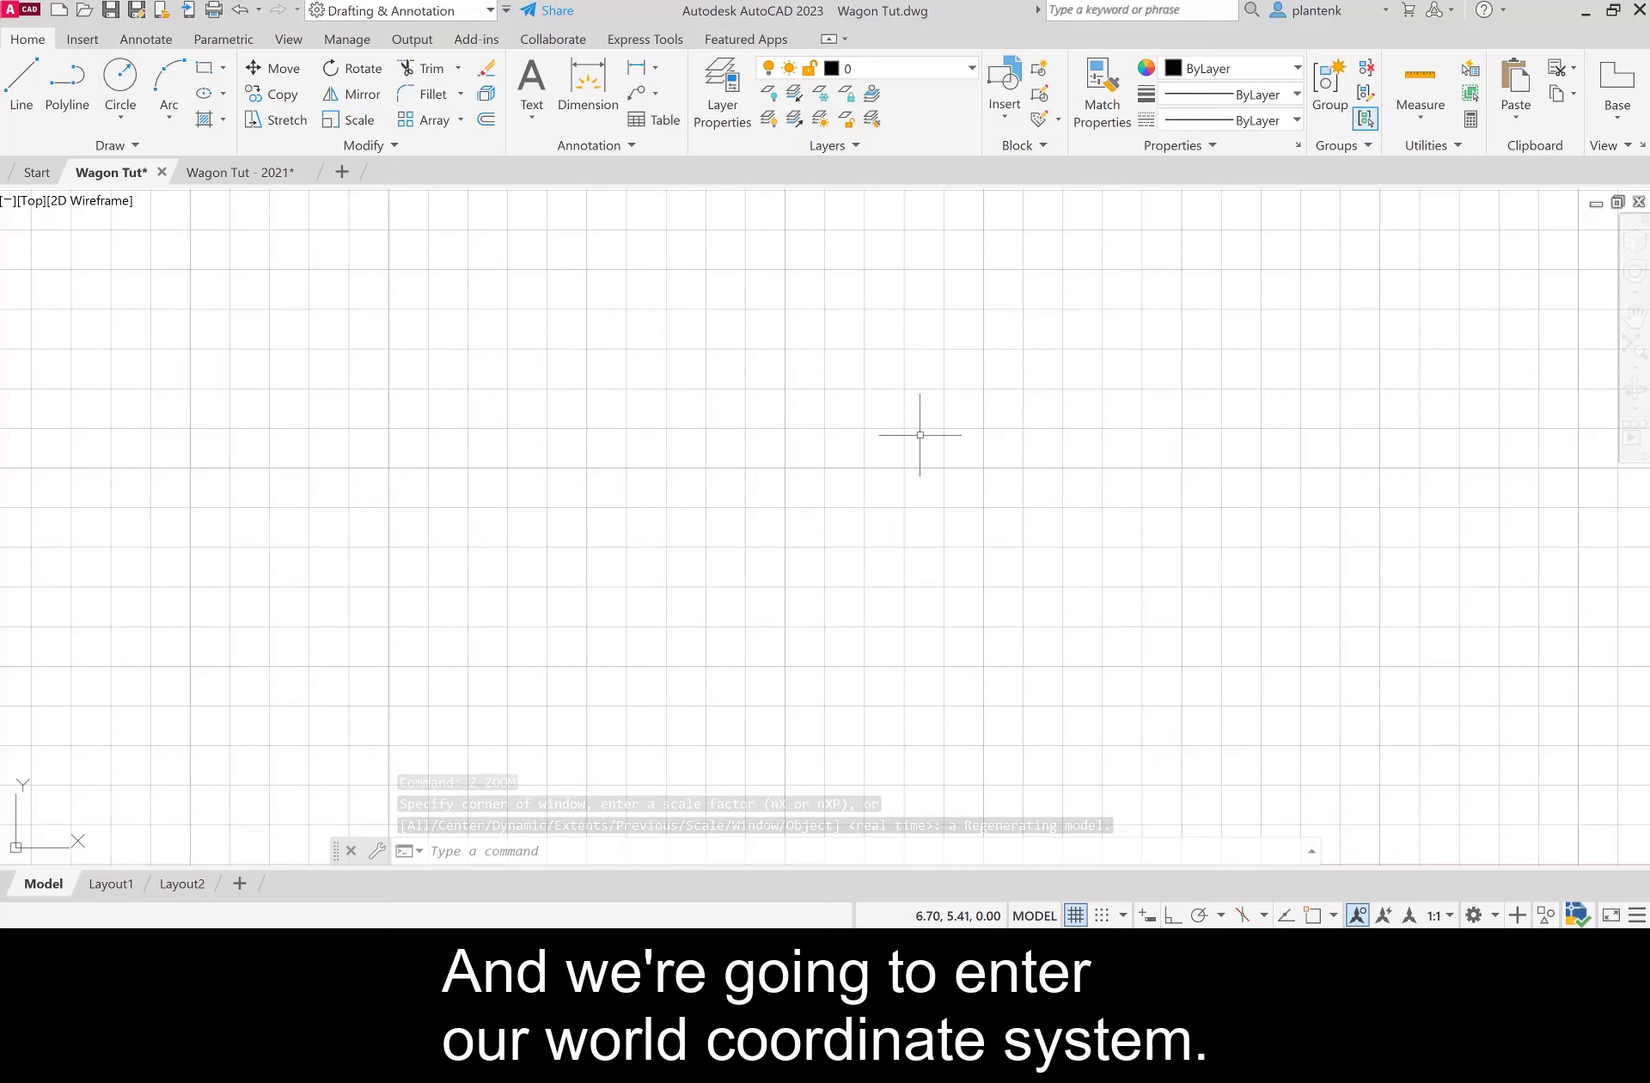
Step: Reset the coordinate system to World from the View tab's Coordinates panel
left_click(291, 39)
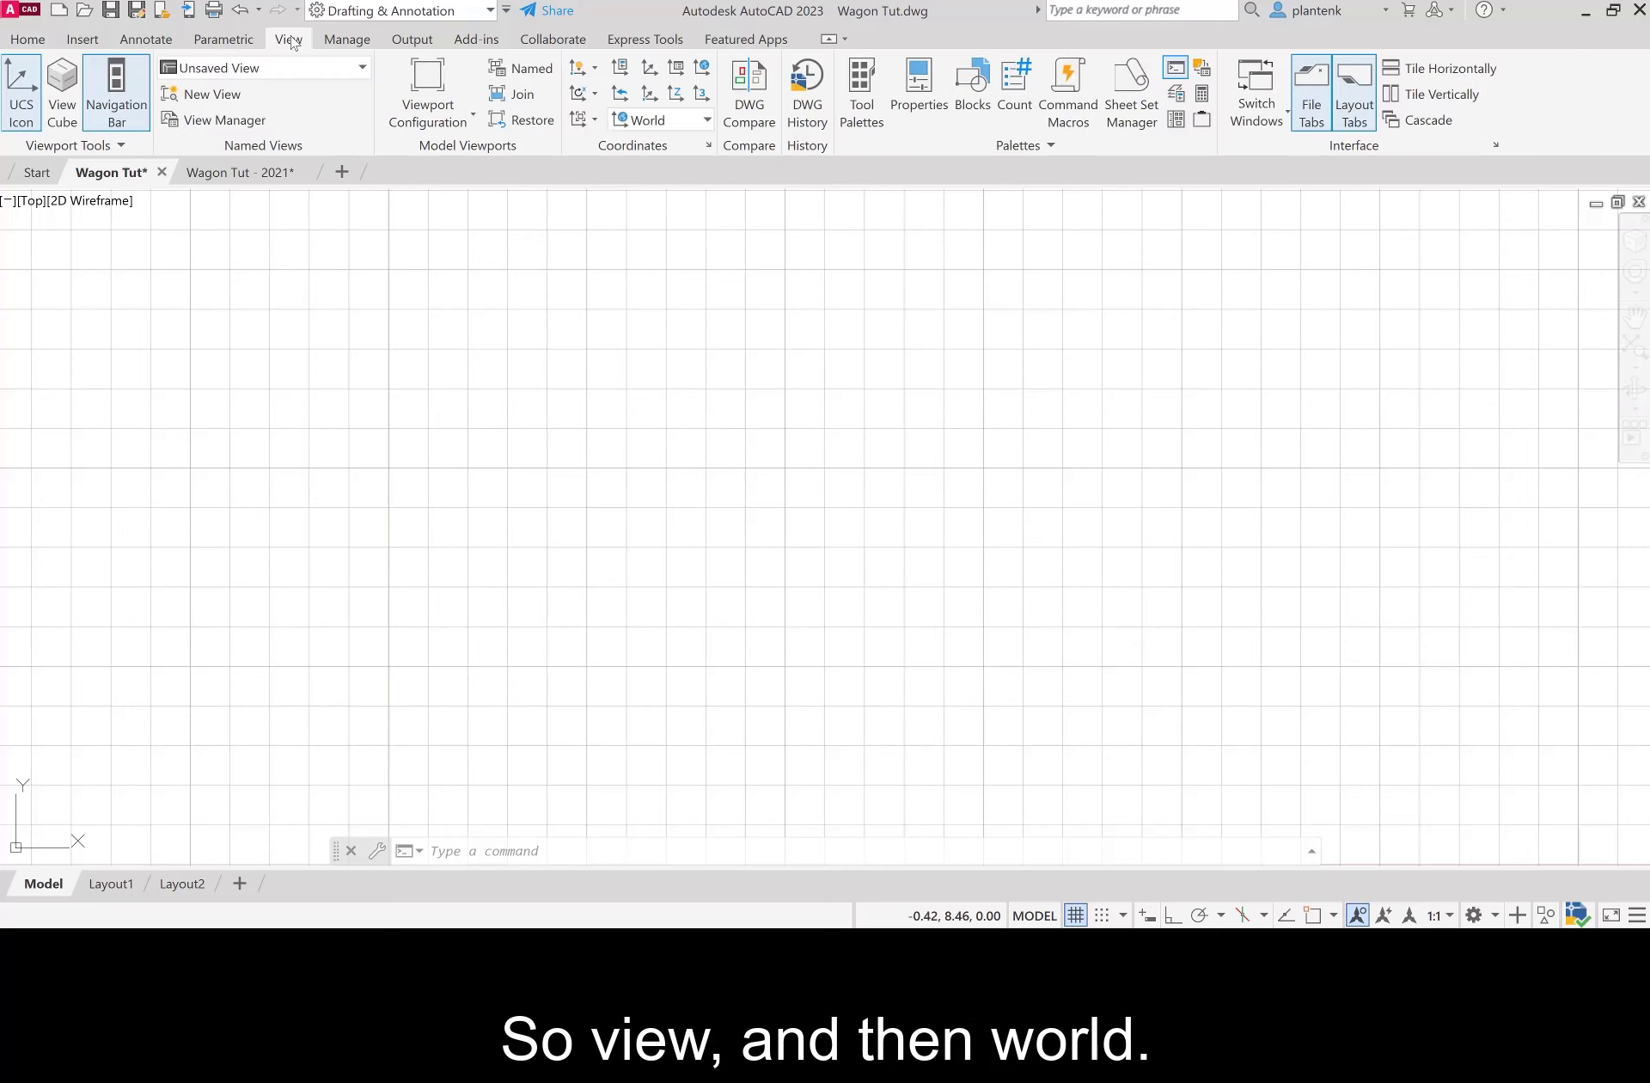
left_click(702, 69)
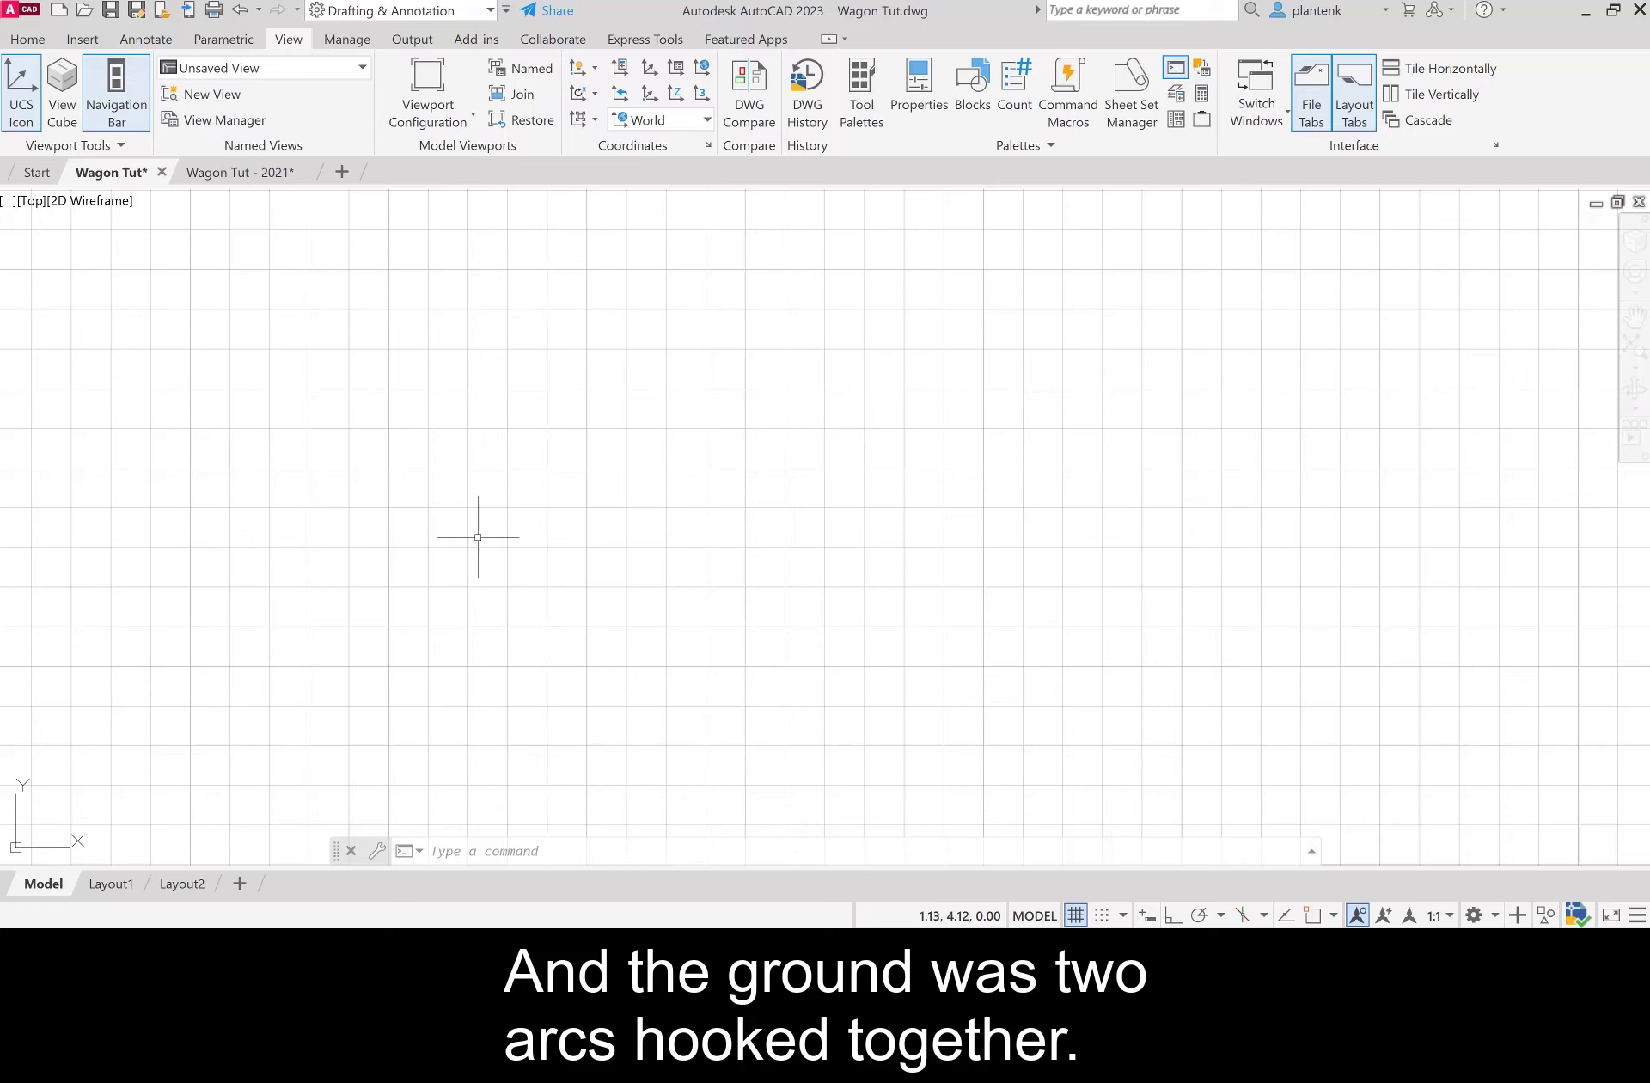
Step: Draw a 3-point arc through 0,1, 4,2 and 8,1.5
left_click(38, 39)
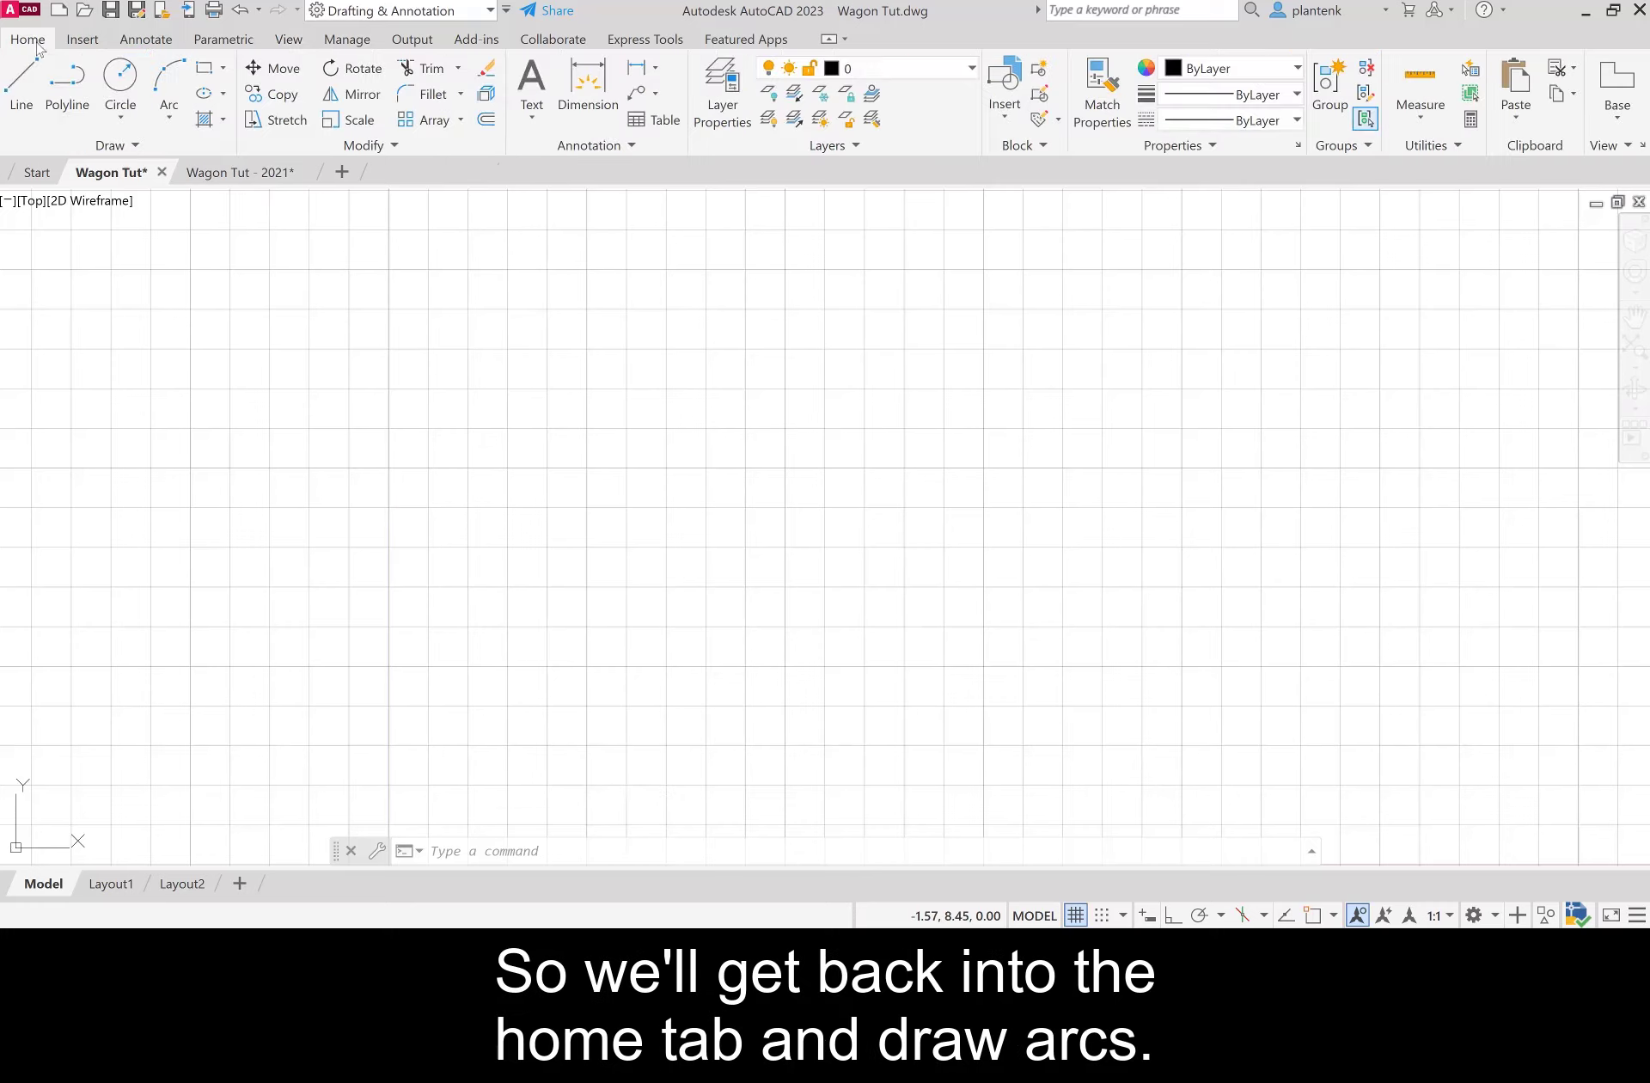
left_click(169, 120)
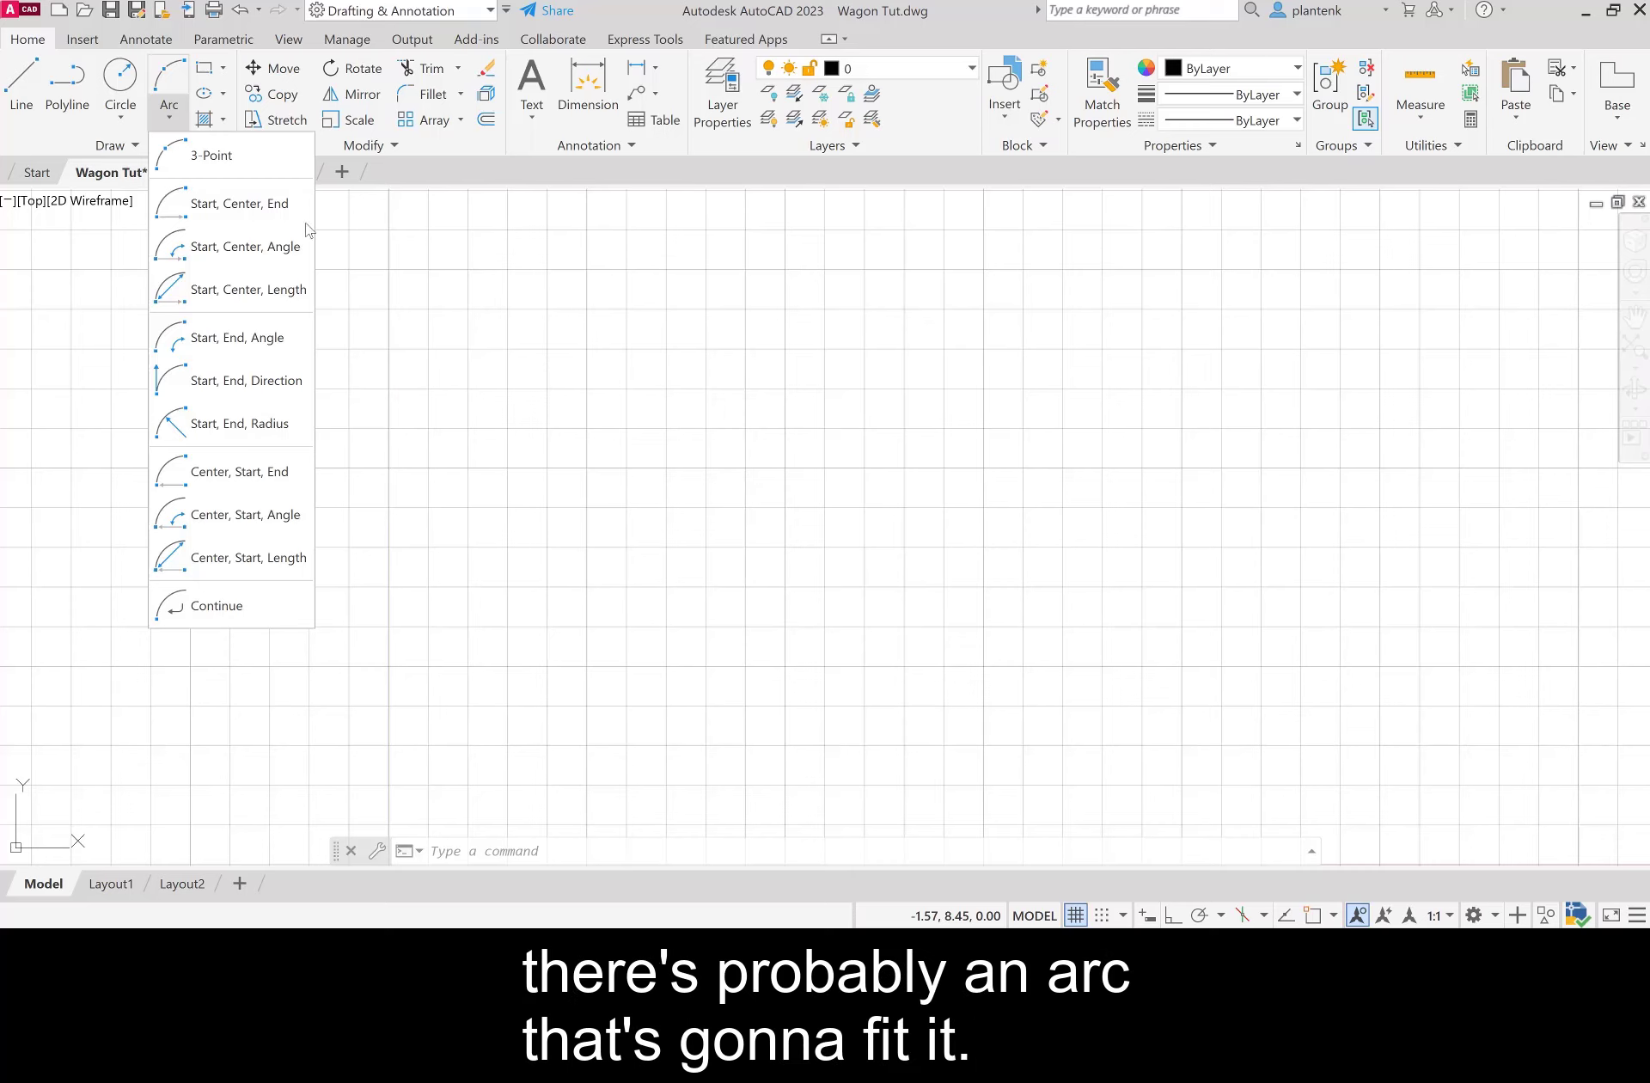
left_click(227, 164)
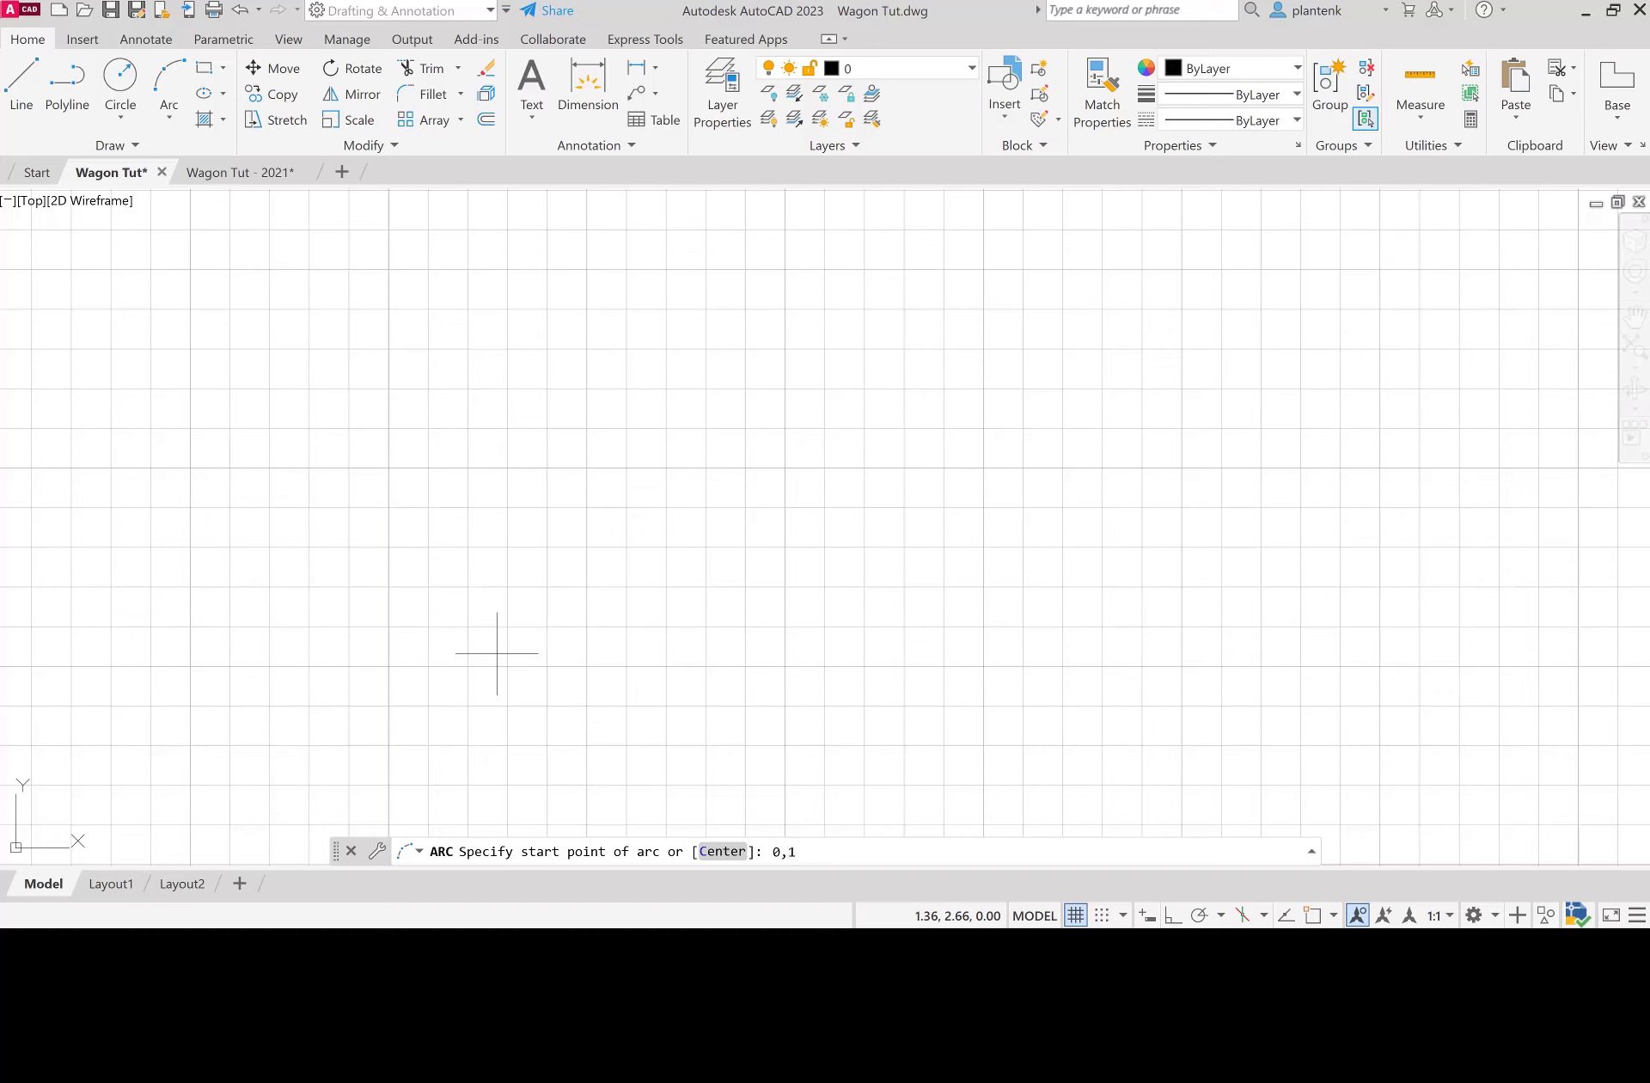
key("Return")
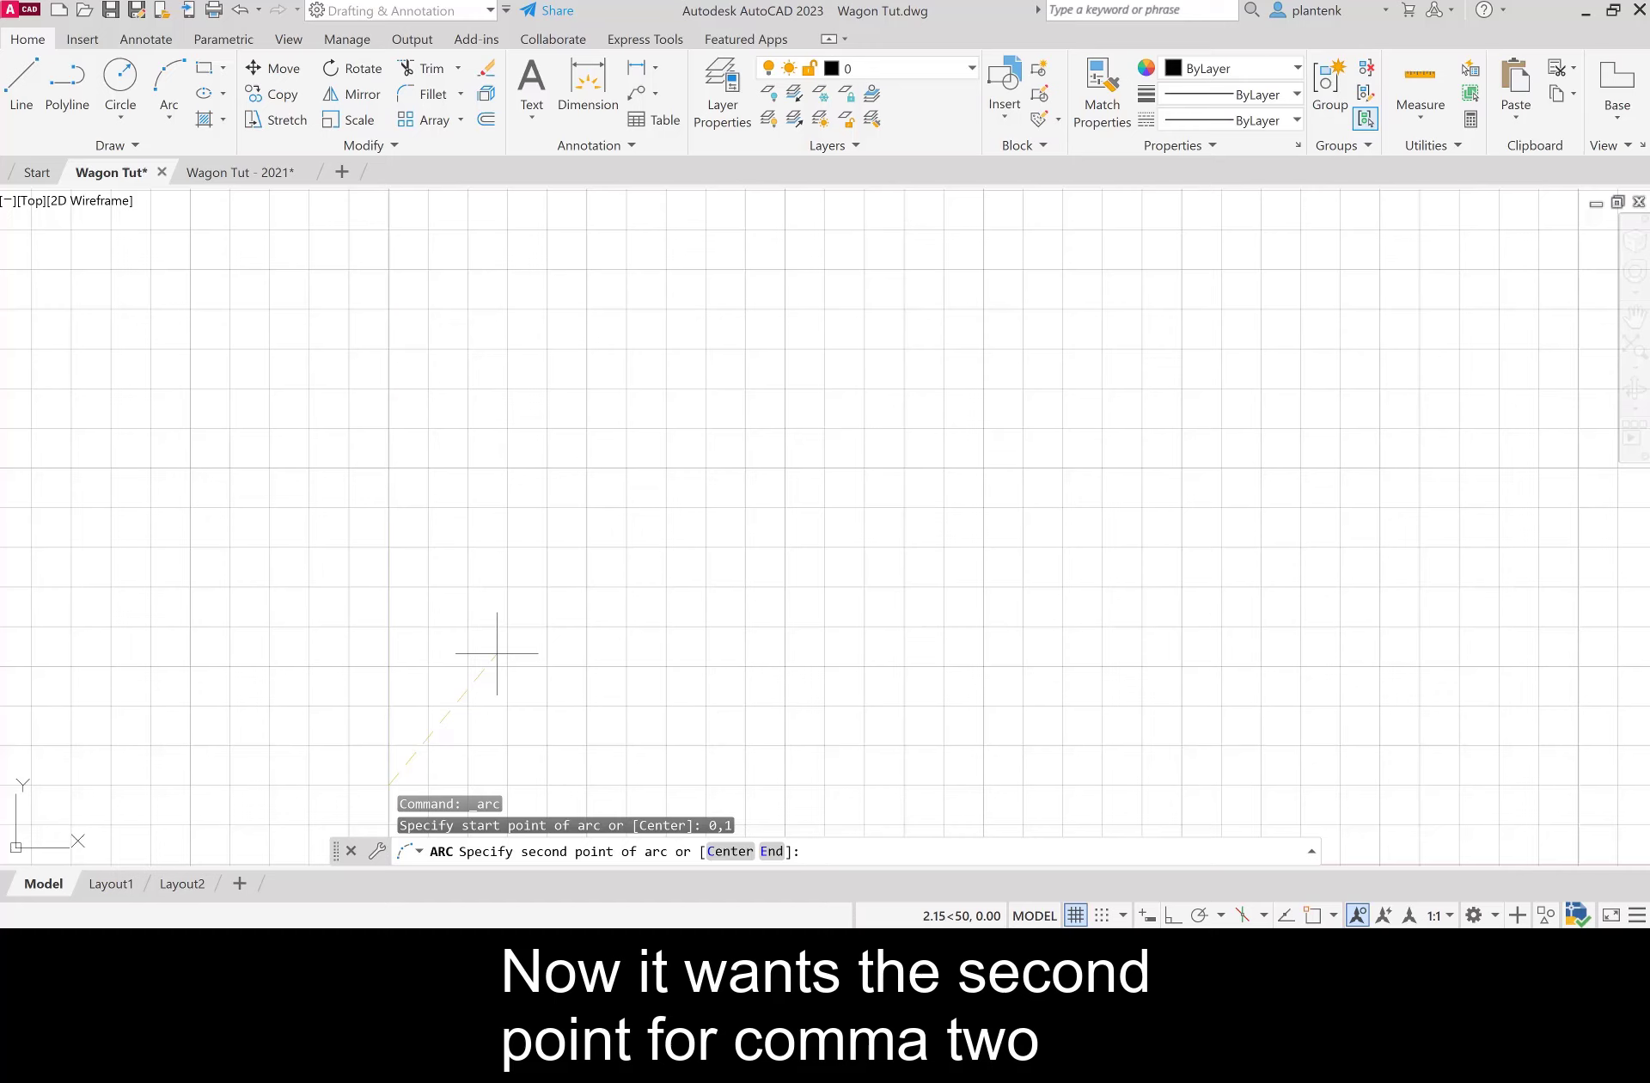
type("4,2")
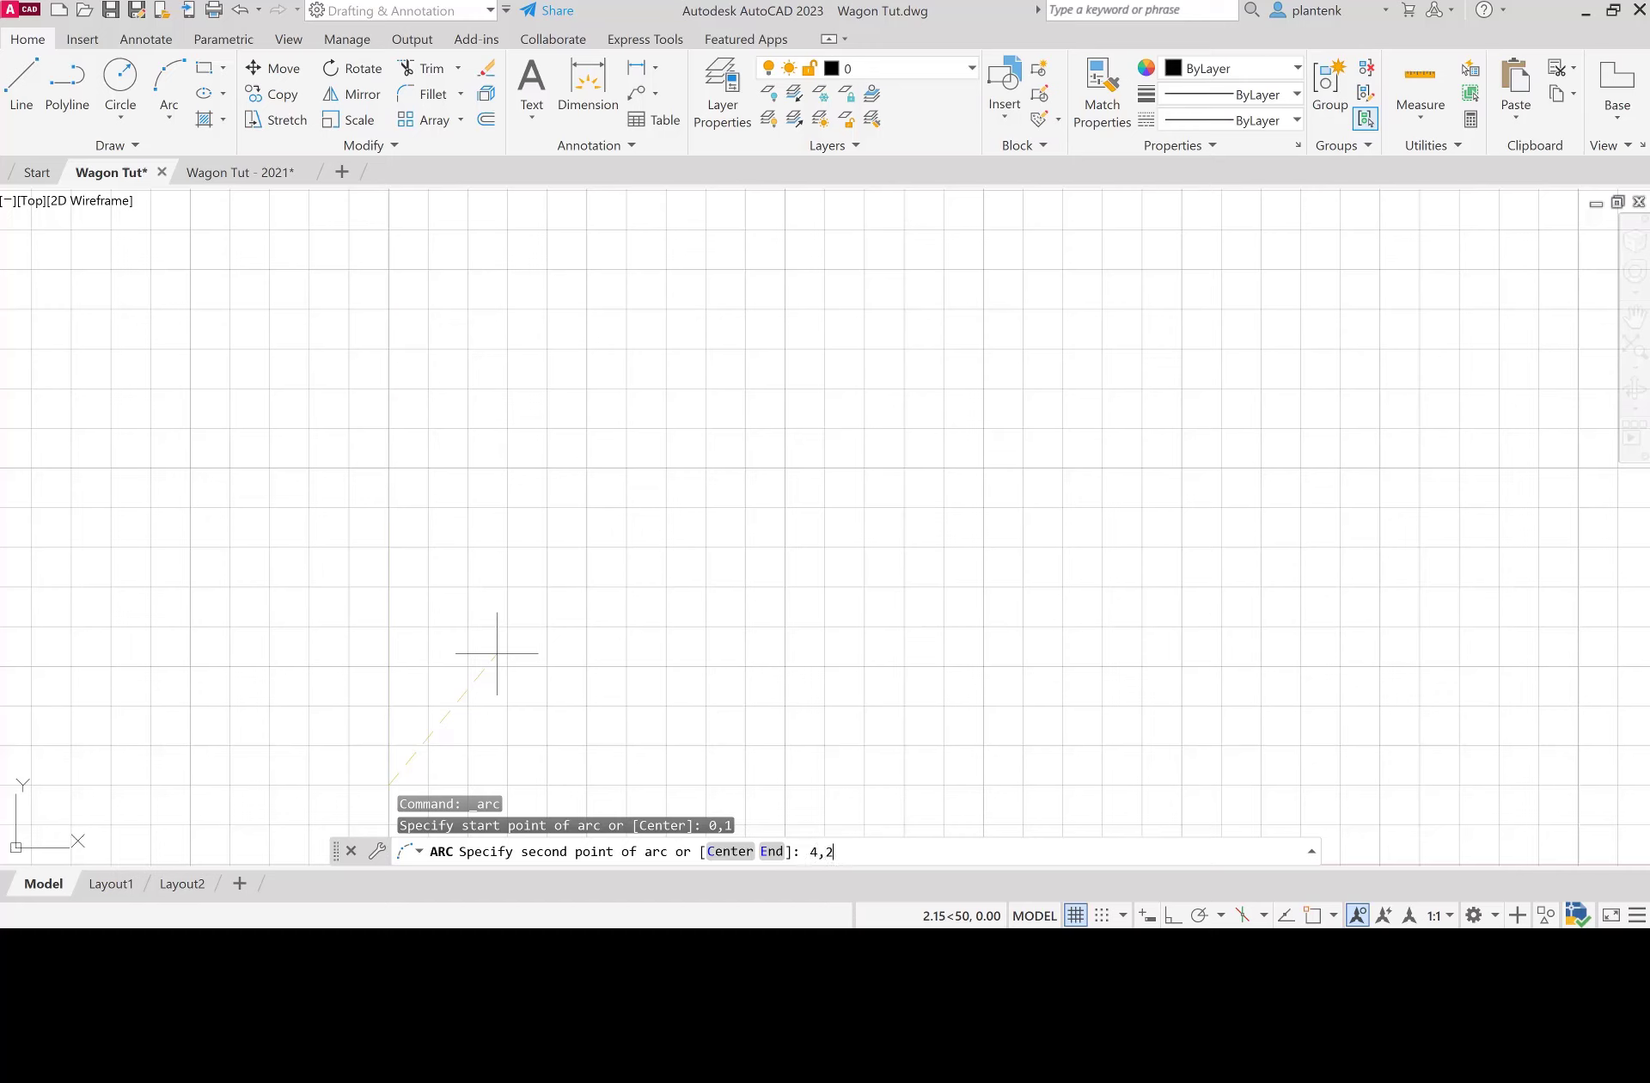
key("Return")
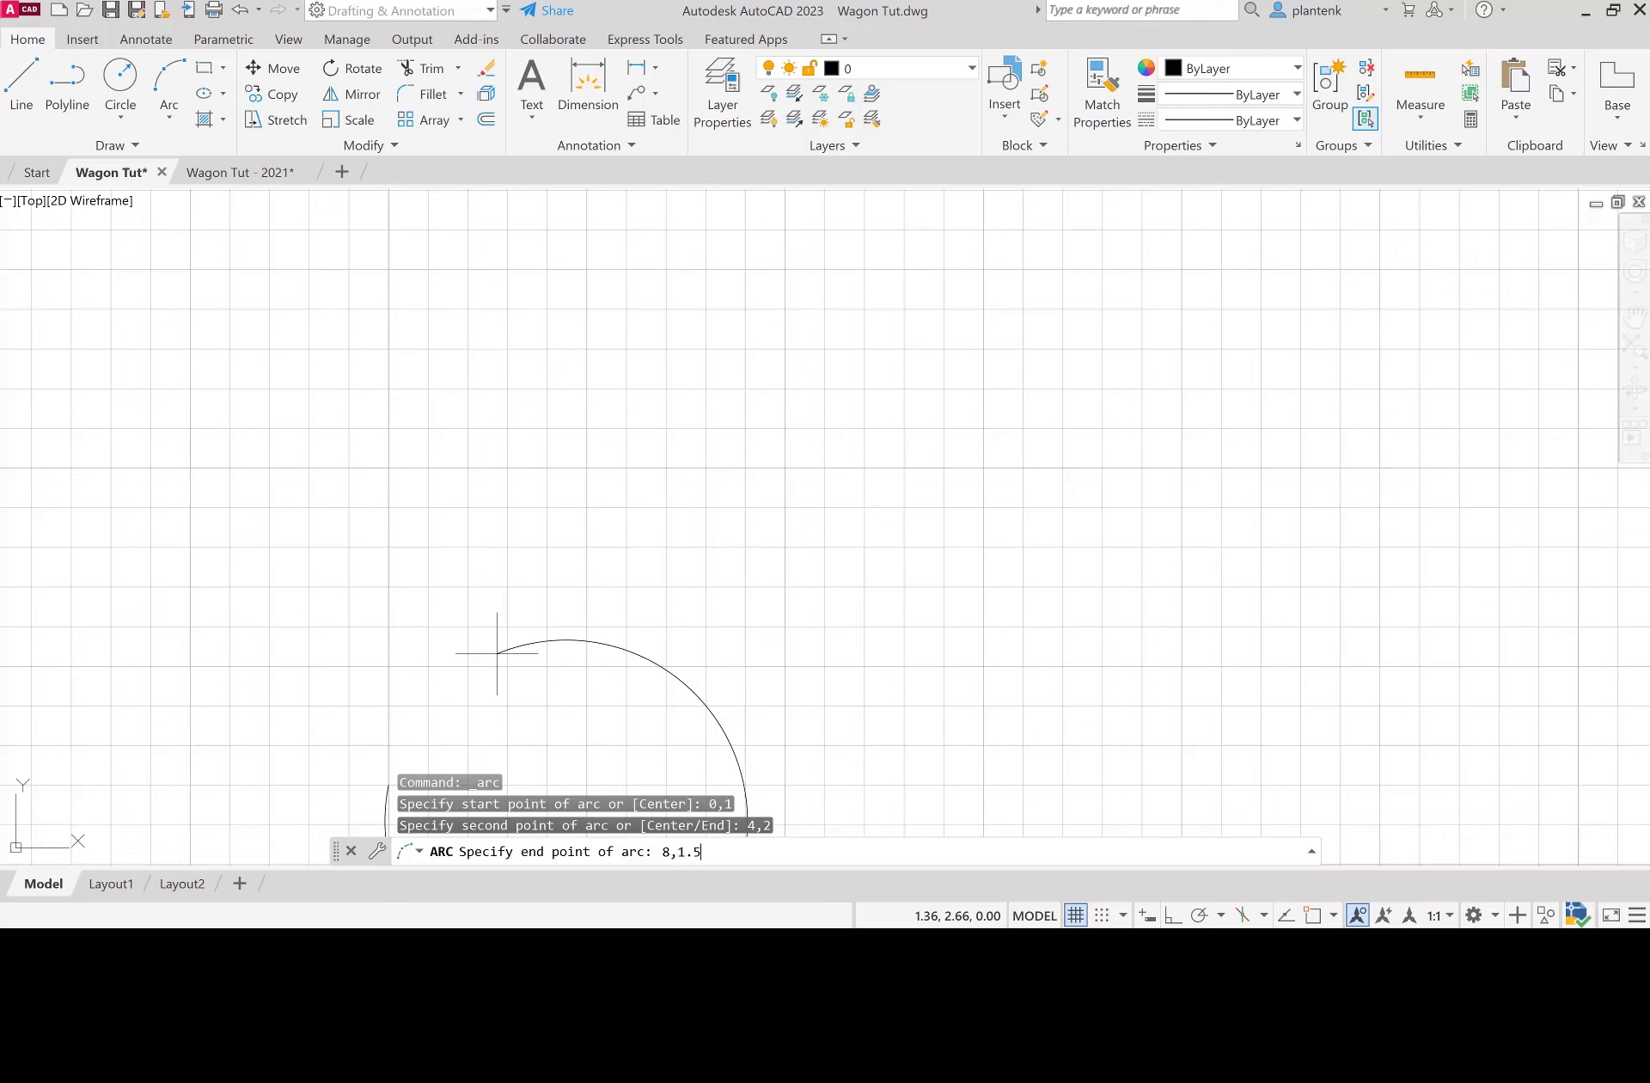
type("1.5")
key("Return")
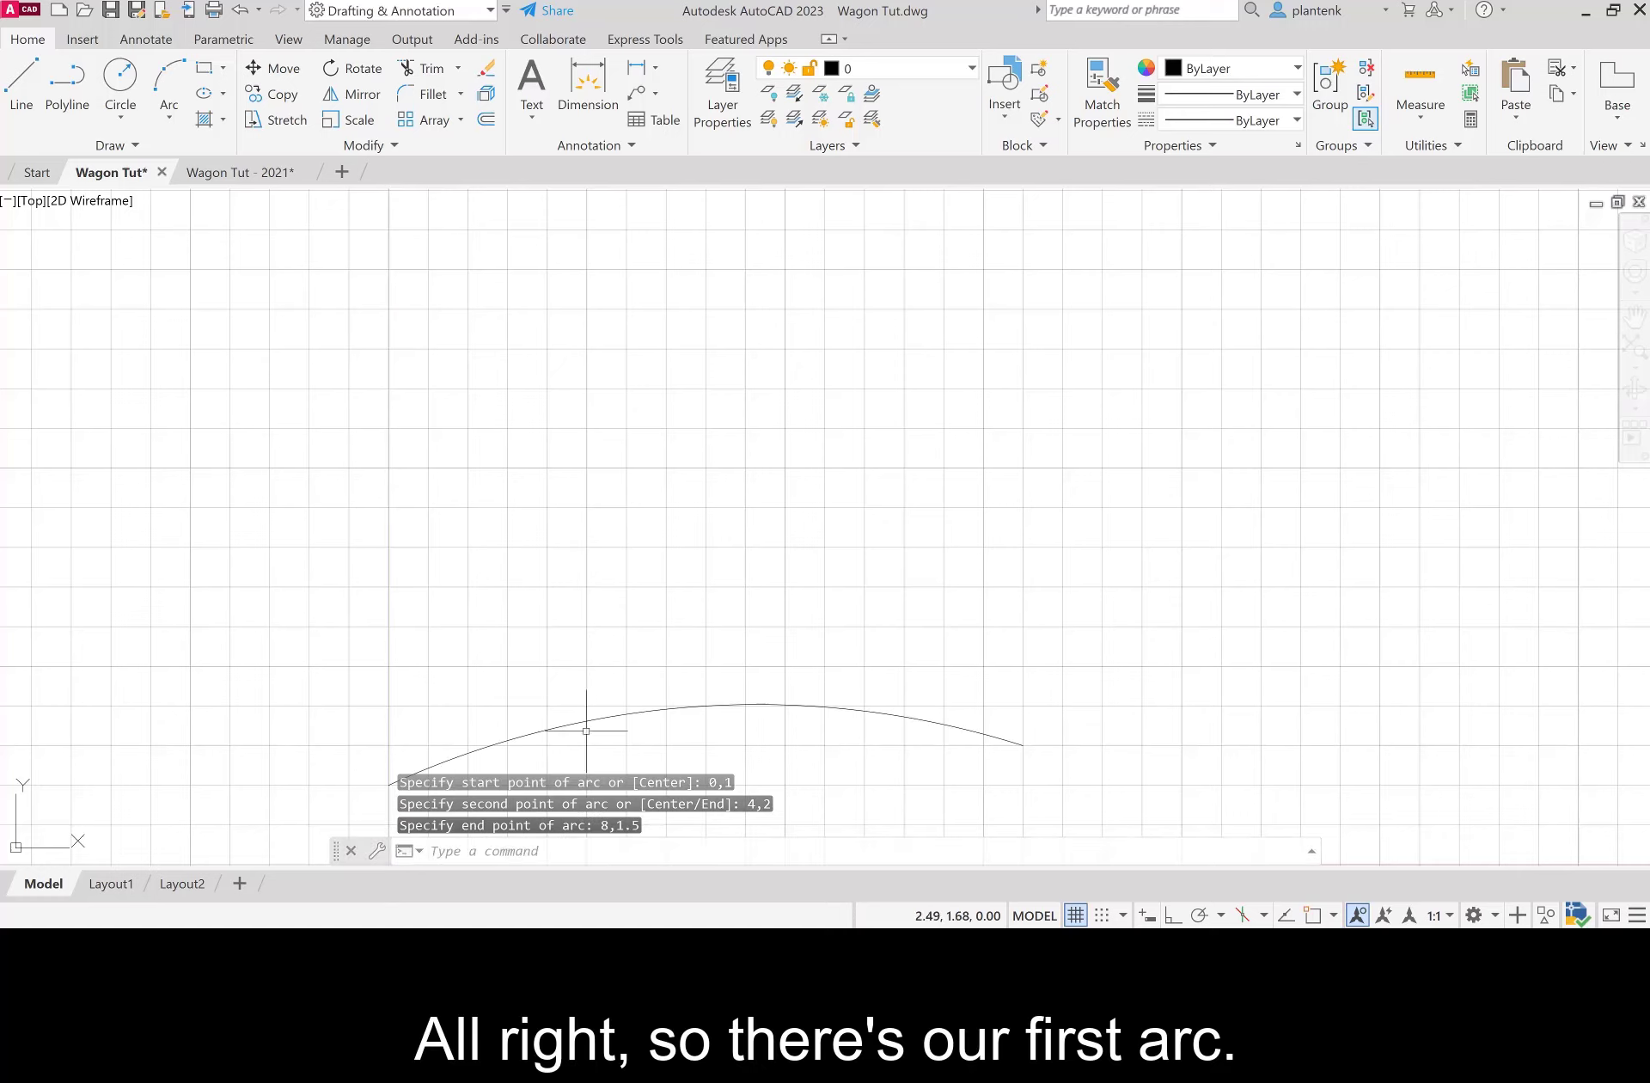
Step: Draw a Start-End-Radius arc from the first arc's endpoint to 11,2 with radius 3
left_click(172, 123)
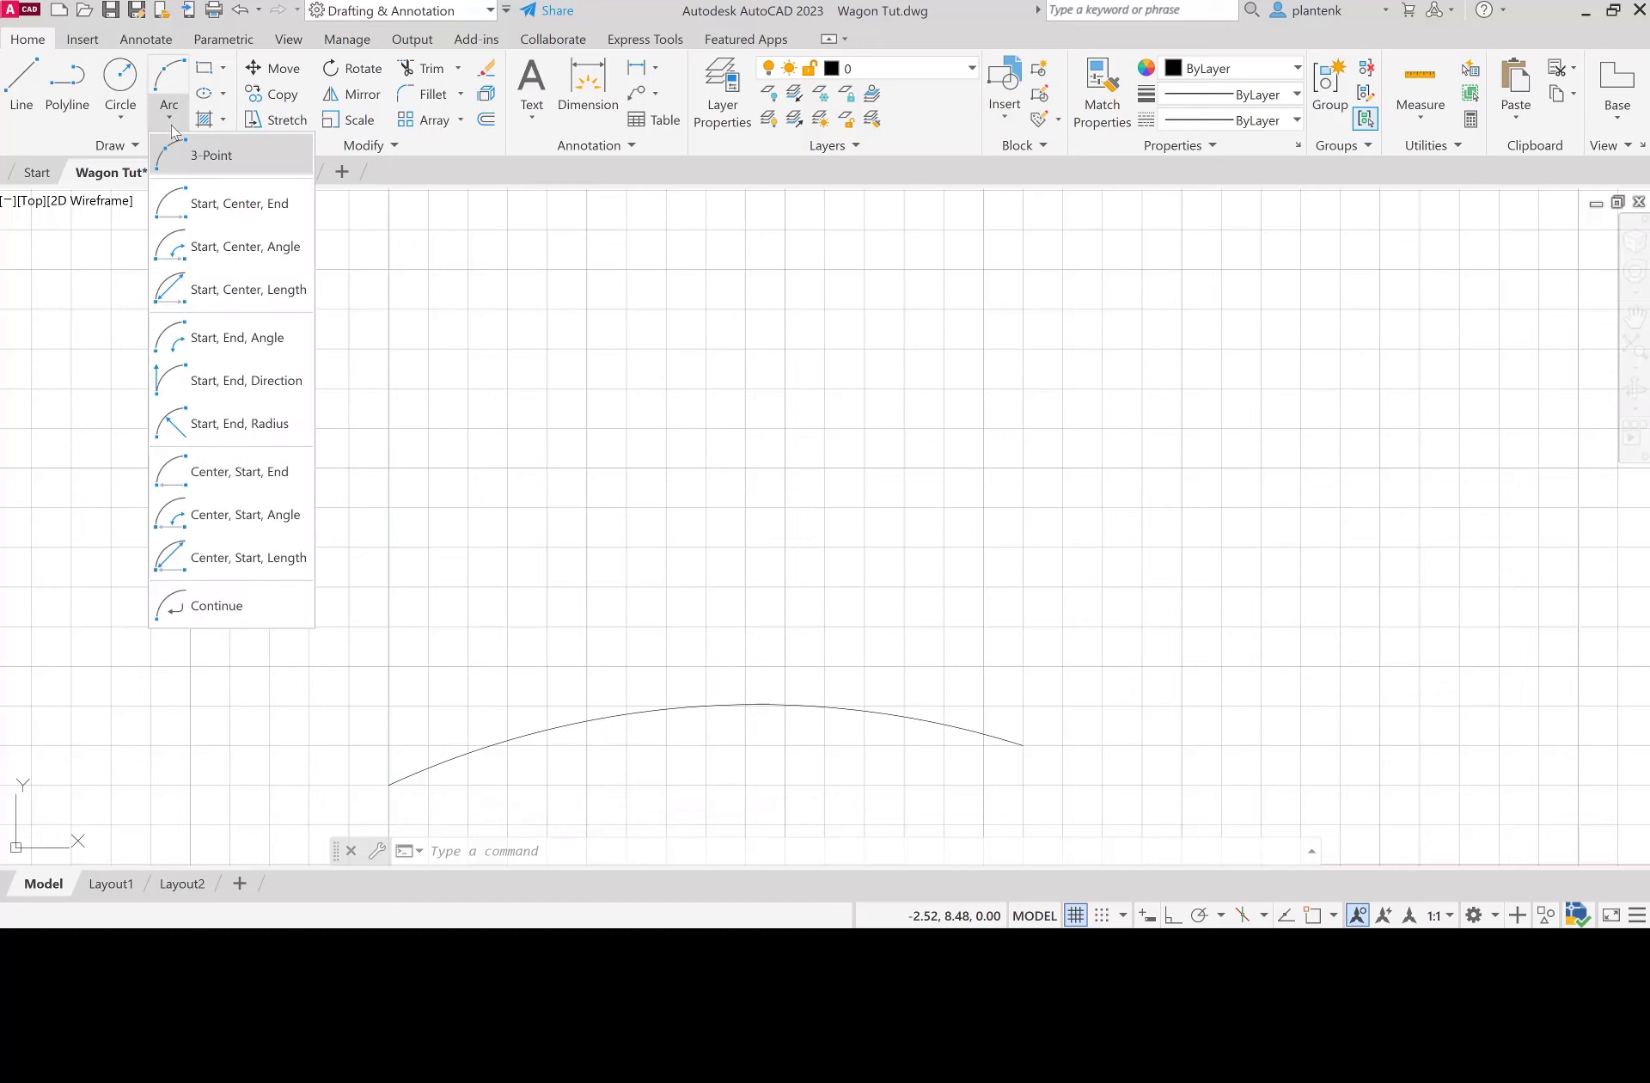
left_click(232, 426)
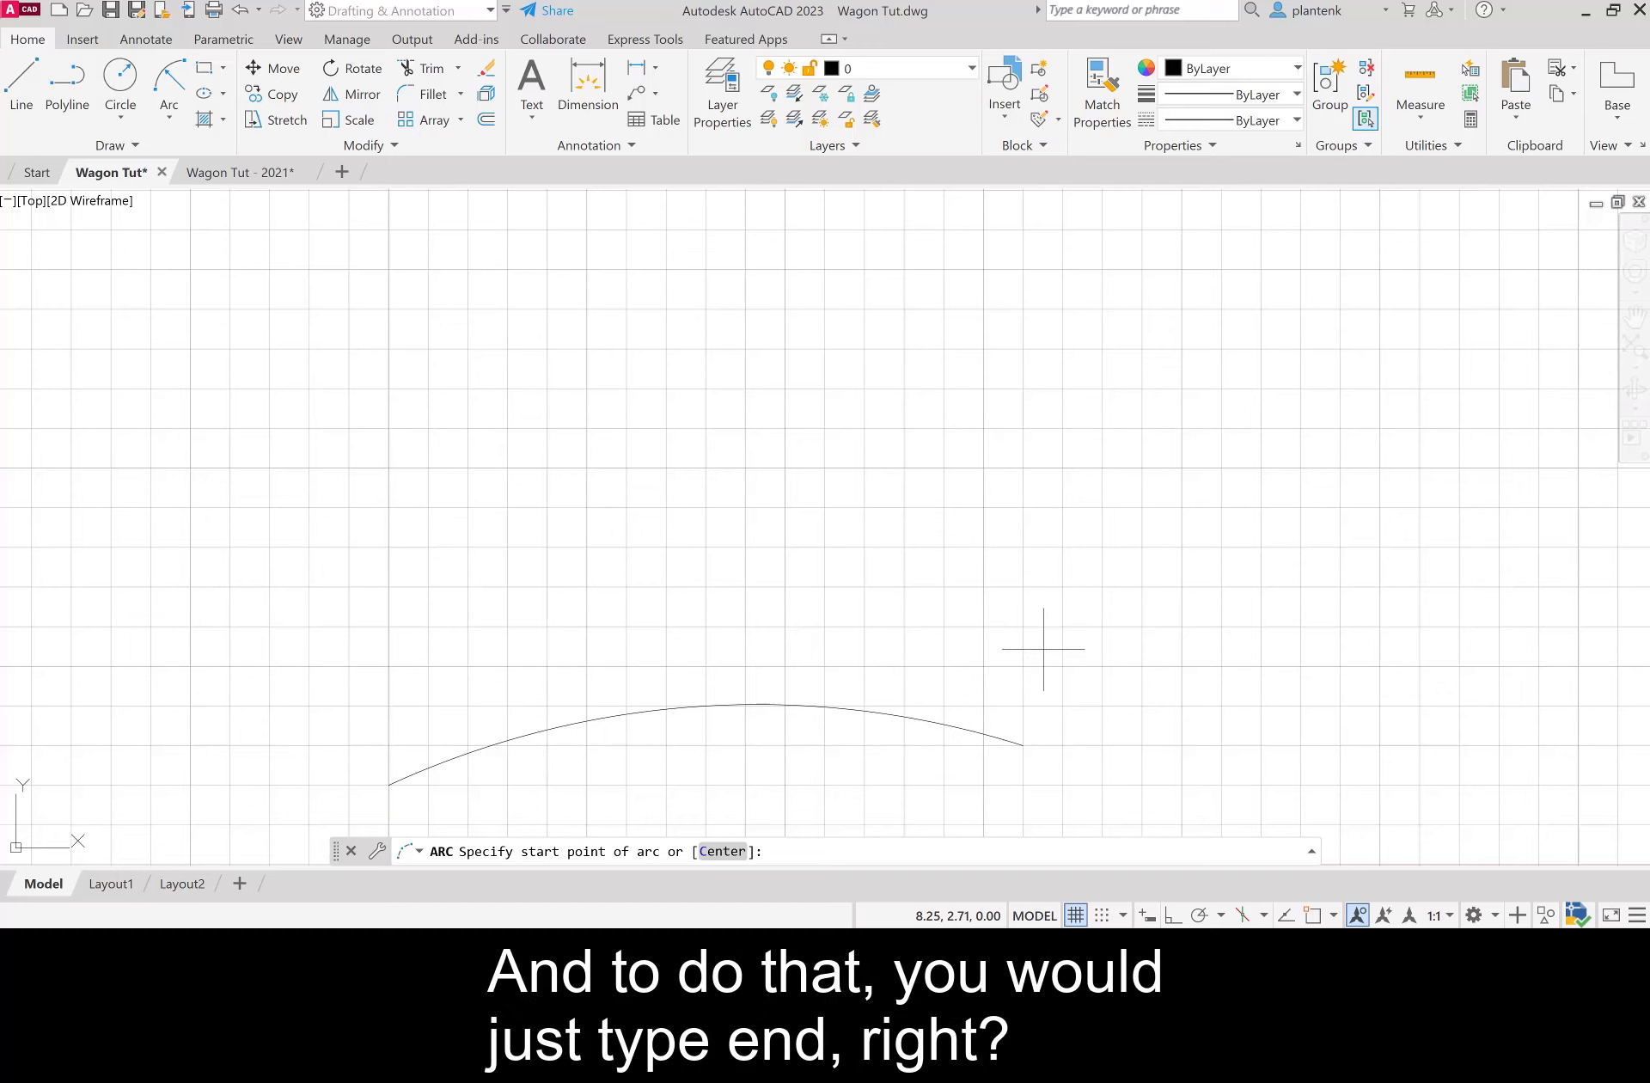
type("end")
key("Return")
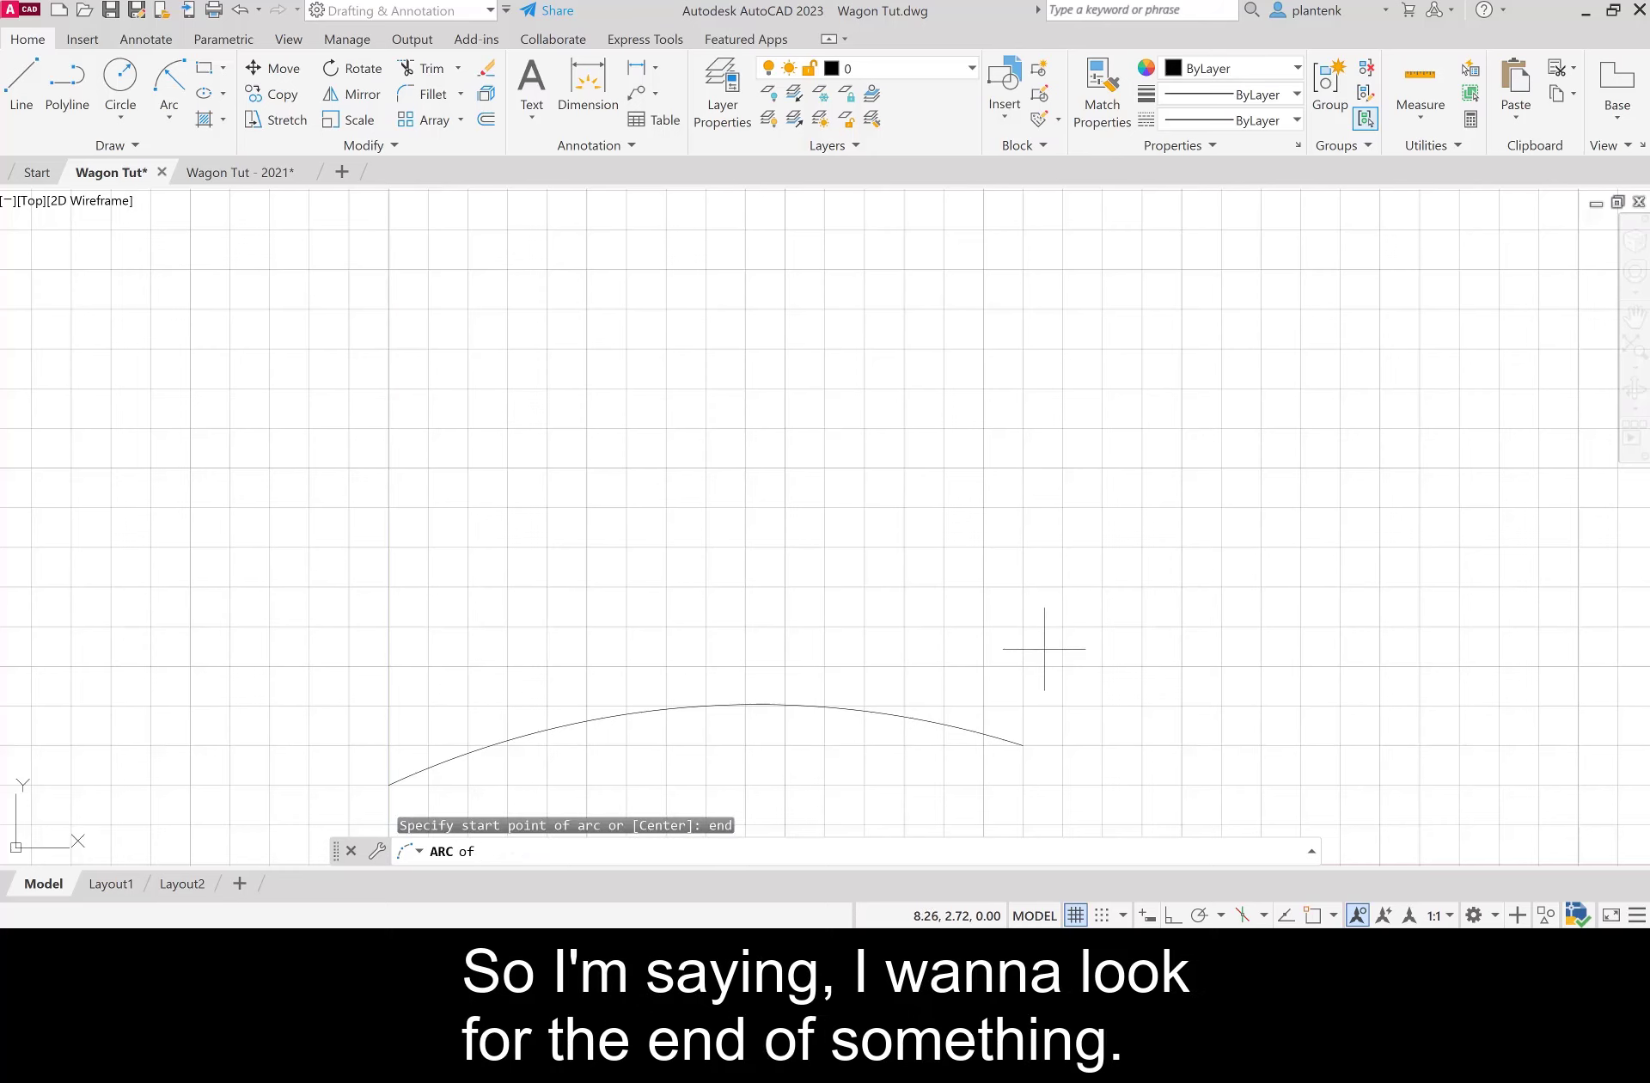
left_click(1023, 744)
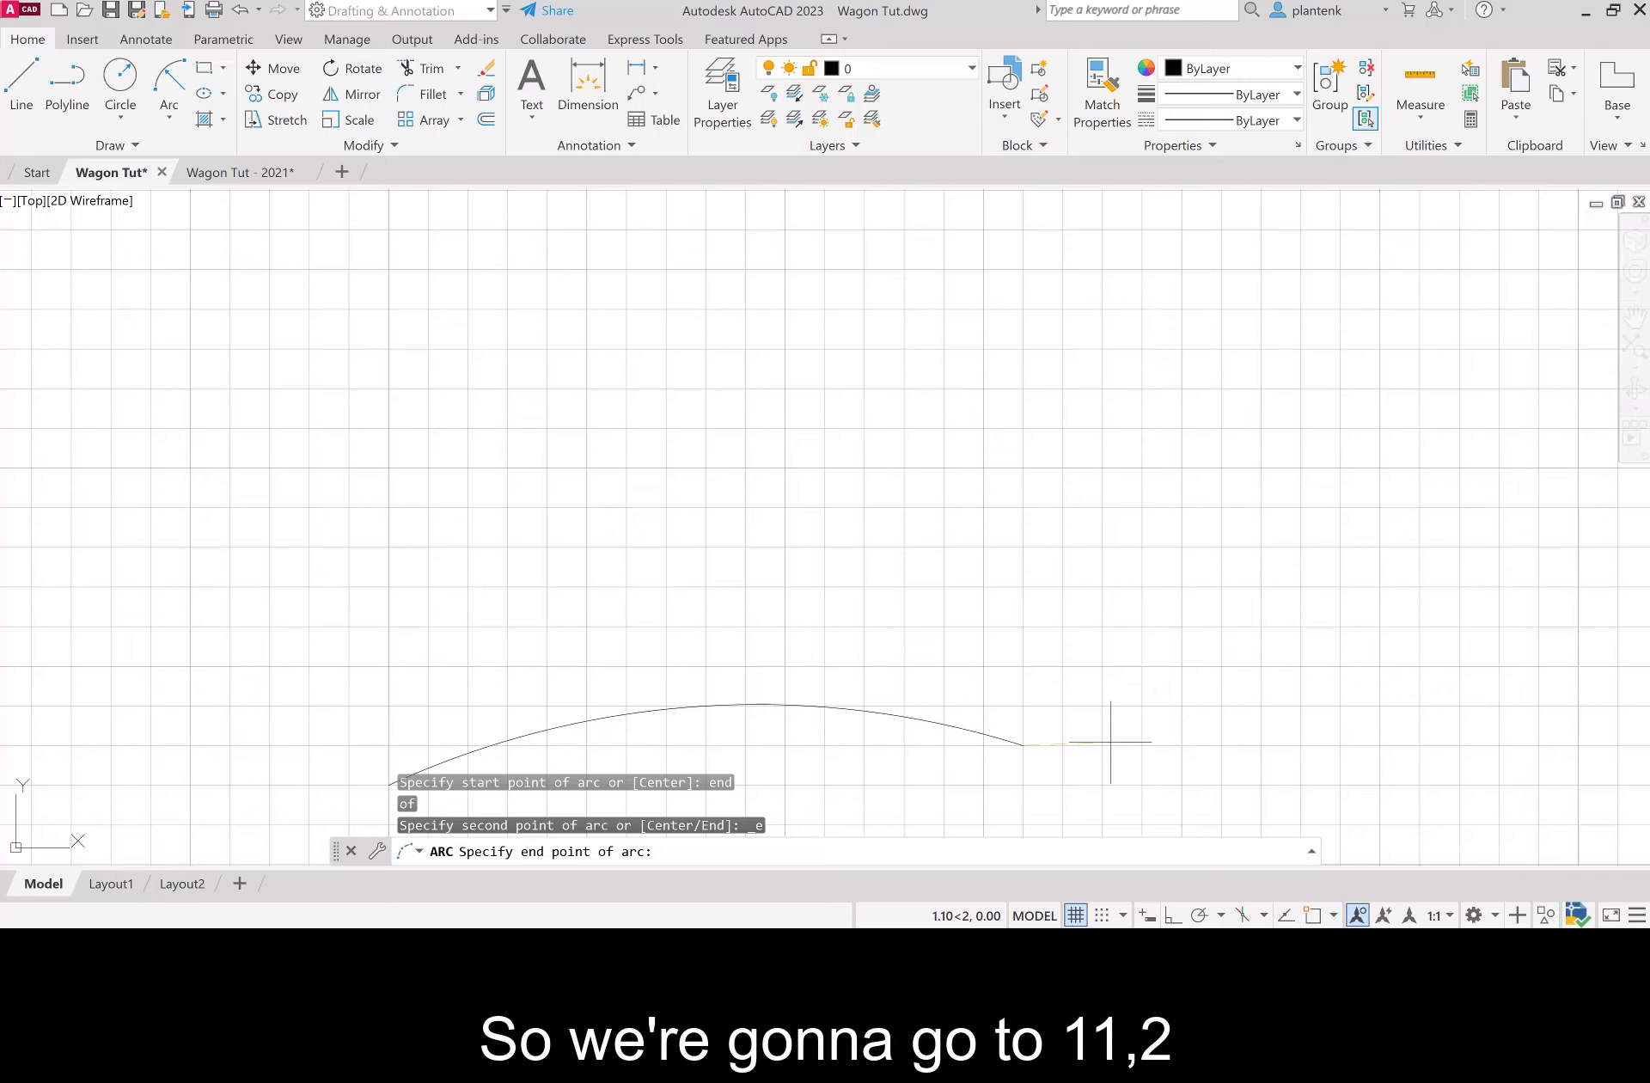
type("1,2")
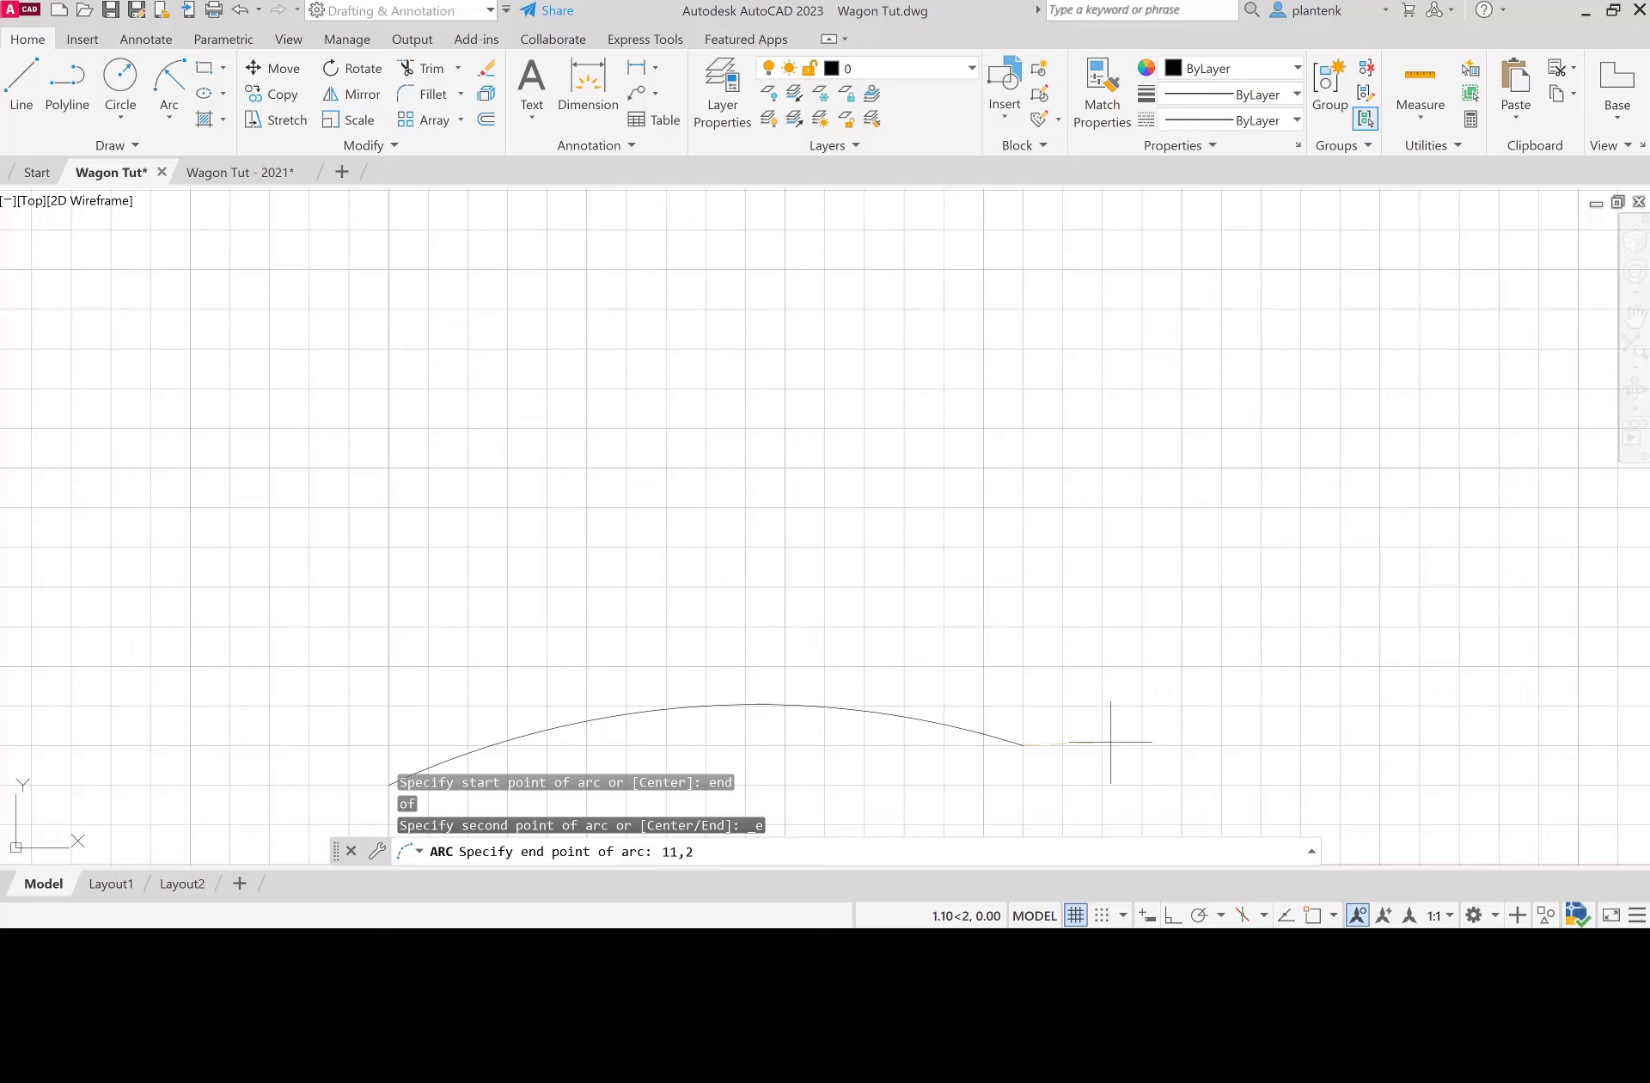
key("Return")
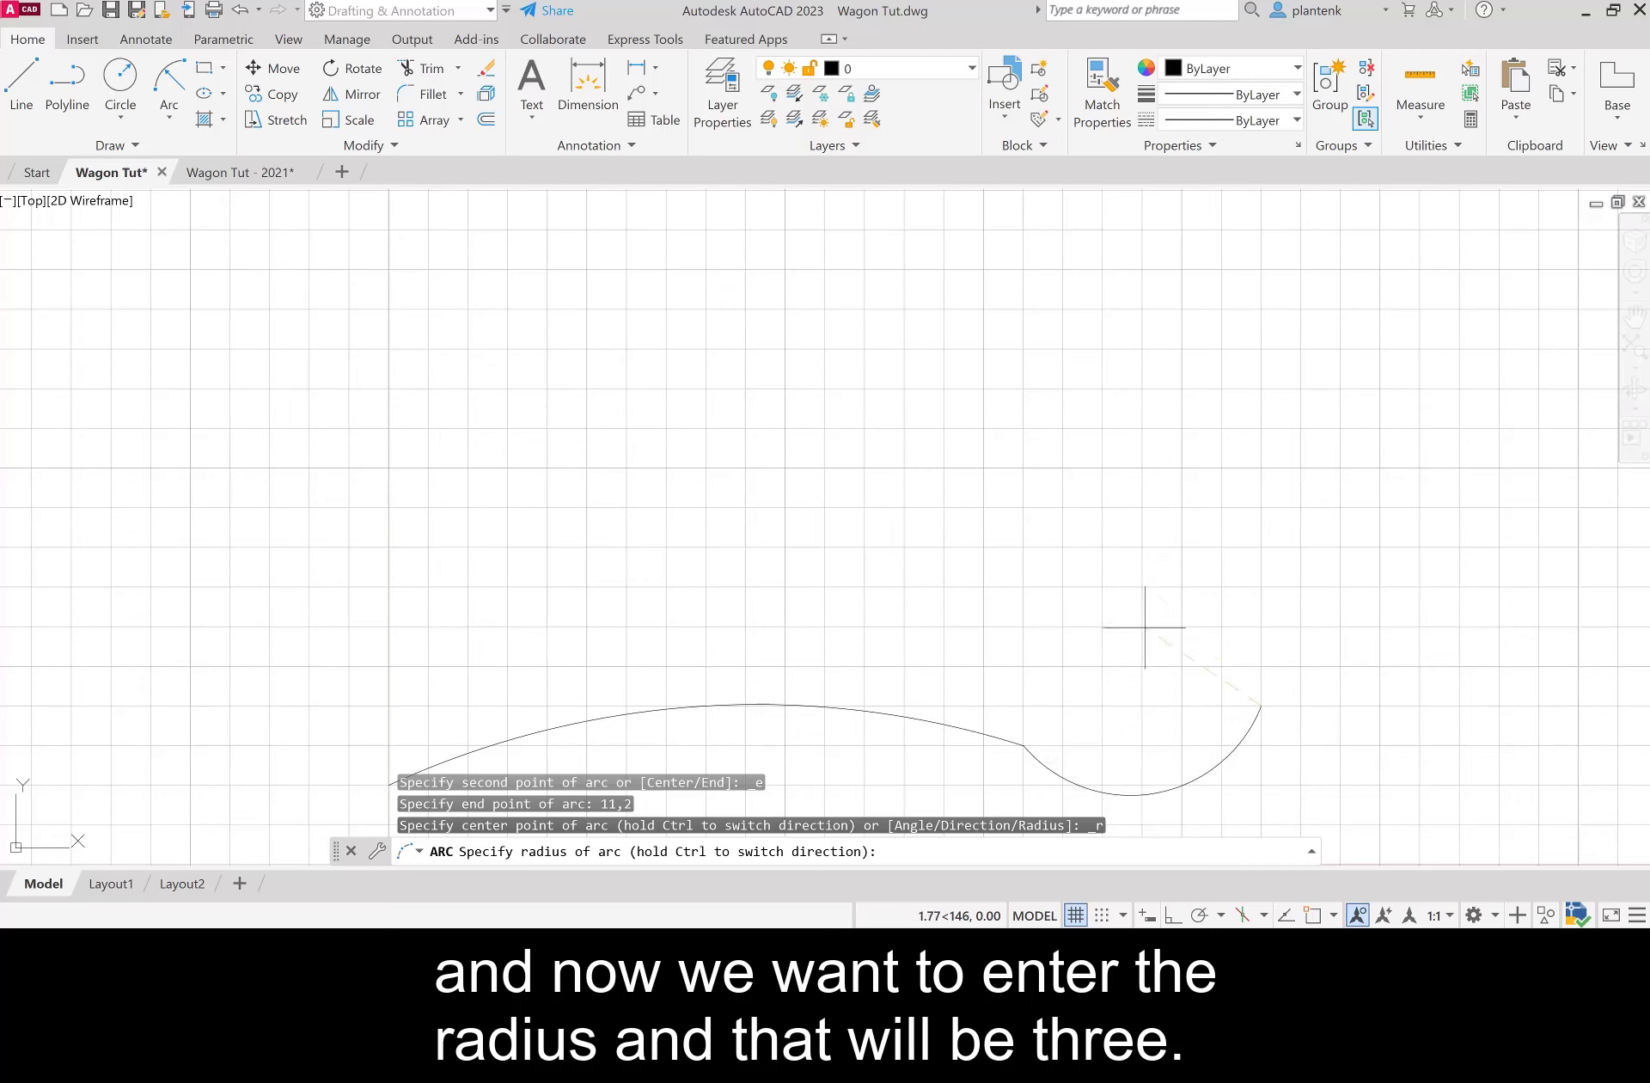
type("3")
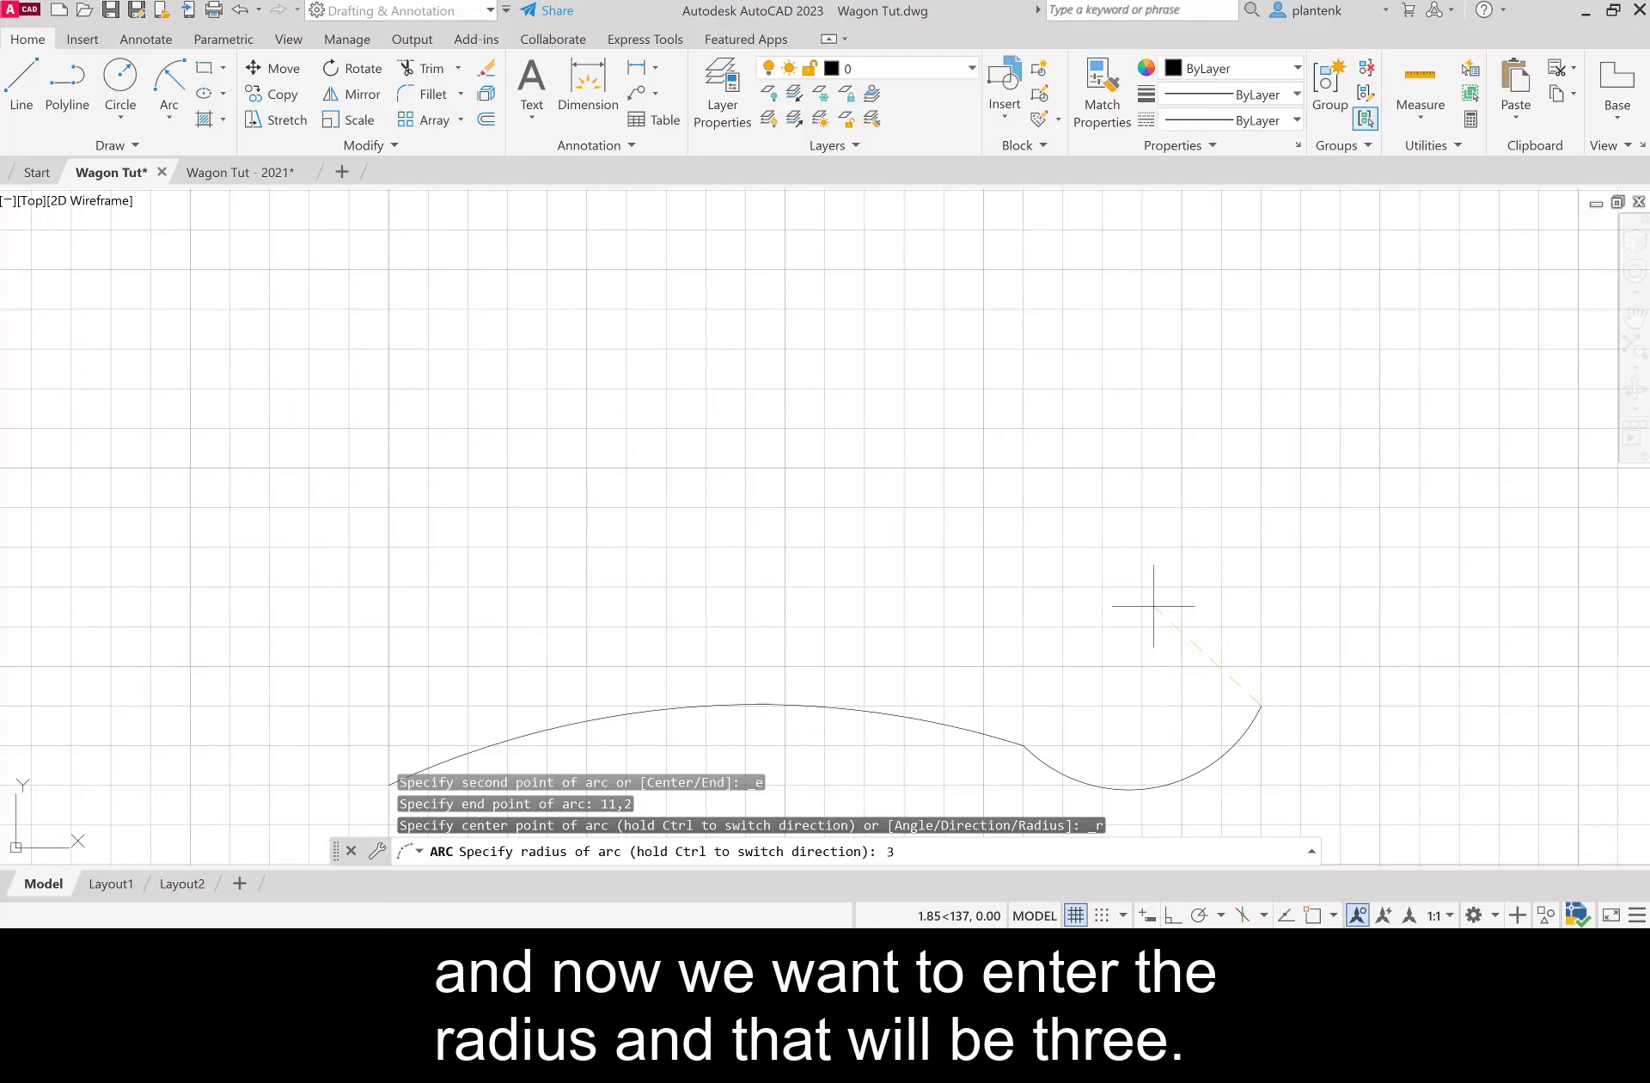
key("Return")
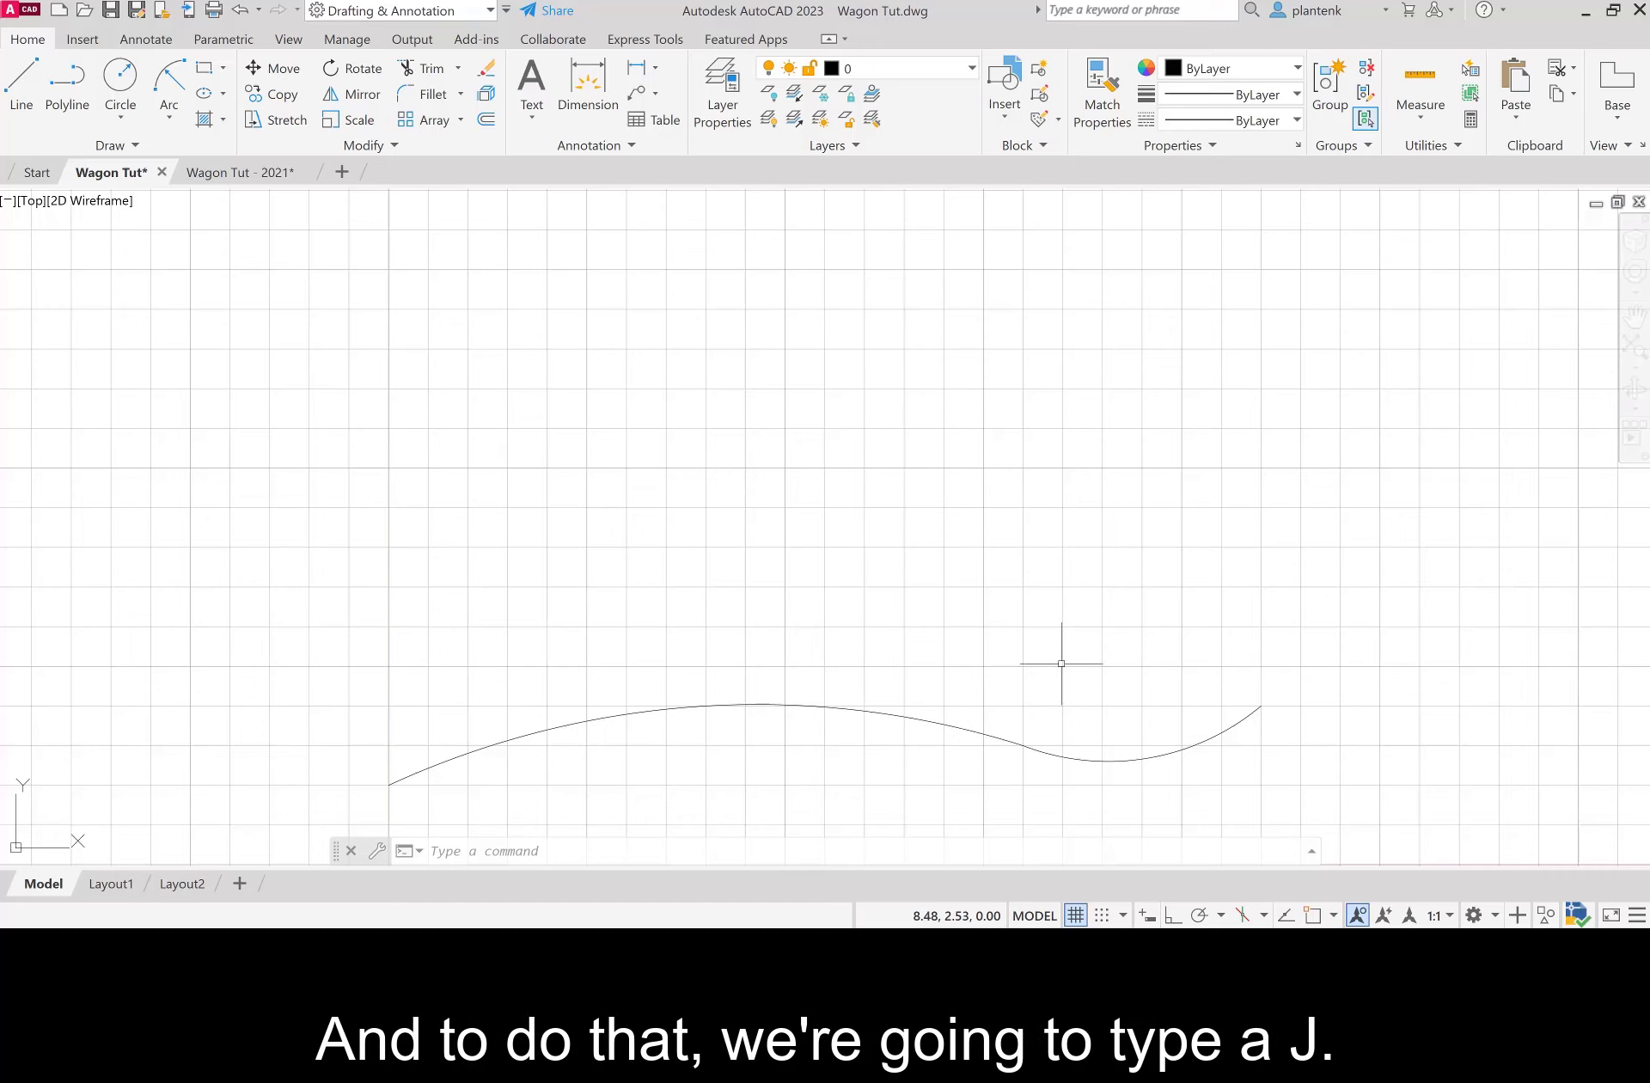
Step: Use JOIN on both arcs to merge the ground into one polyline from 0,1 to 11,2
type("j")
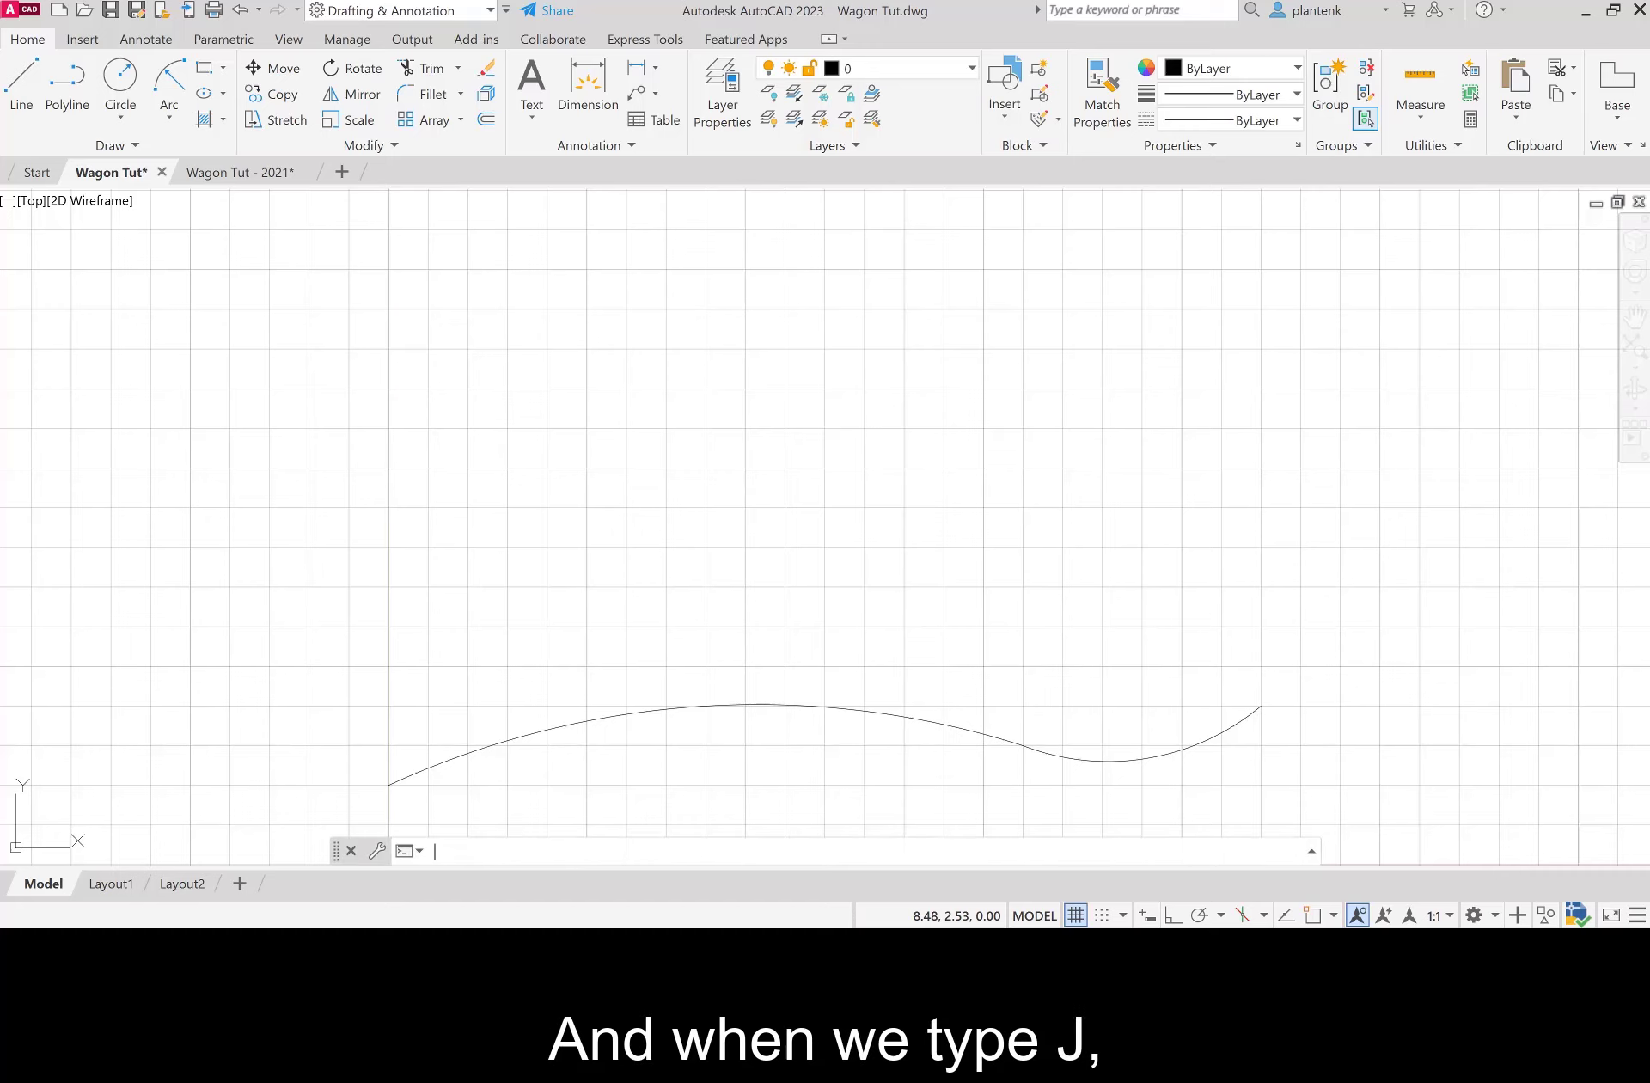
key("Return")
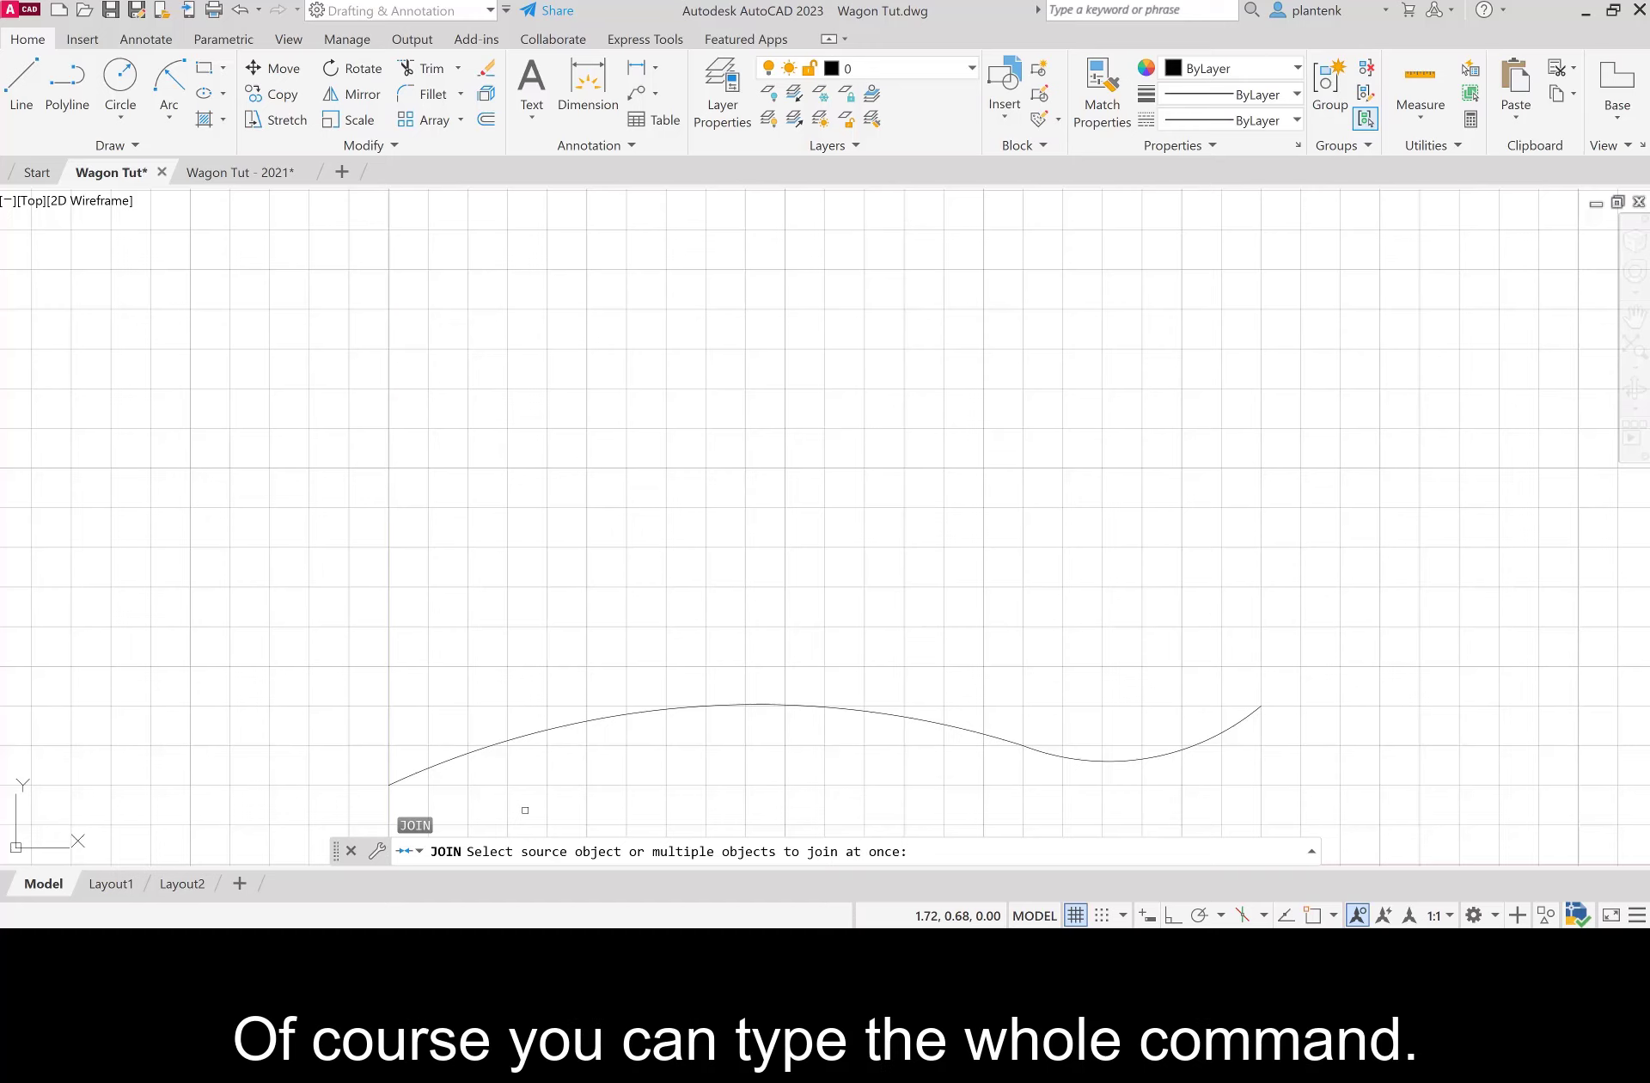
left_click(532, 737)
left_click(1074, 759)
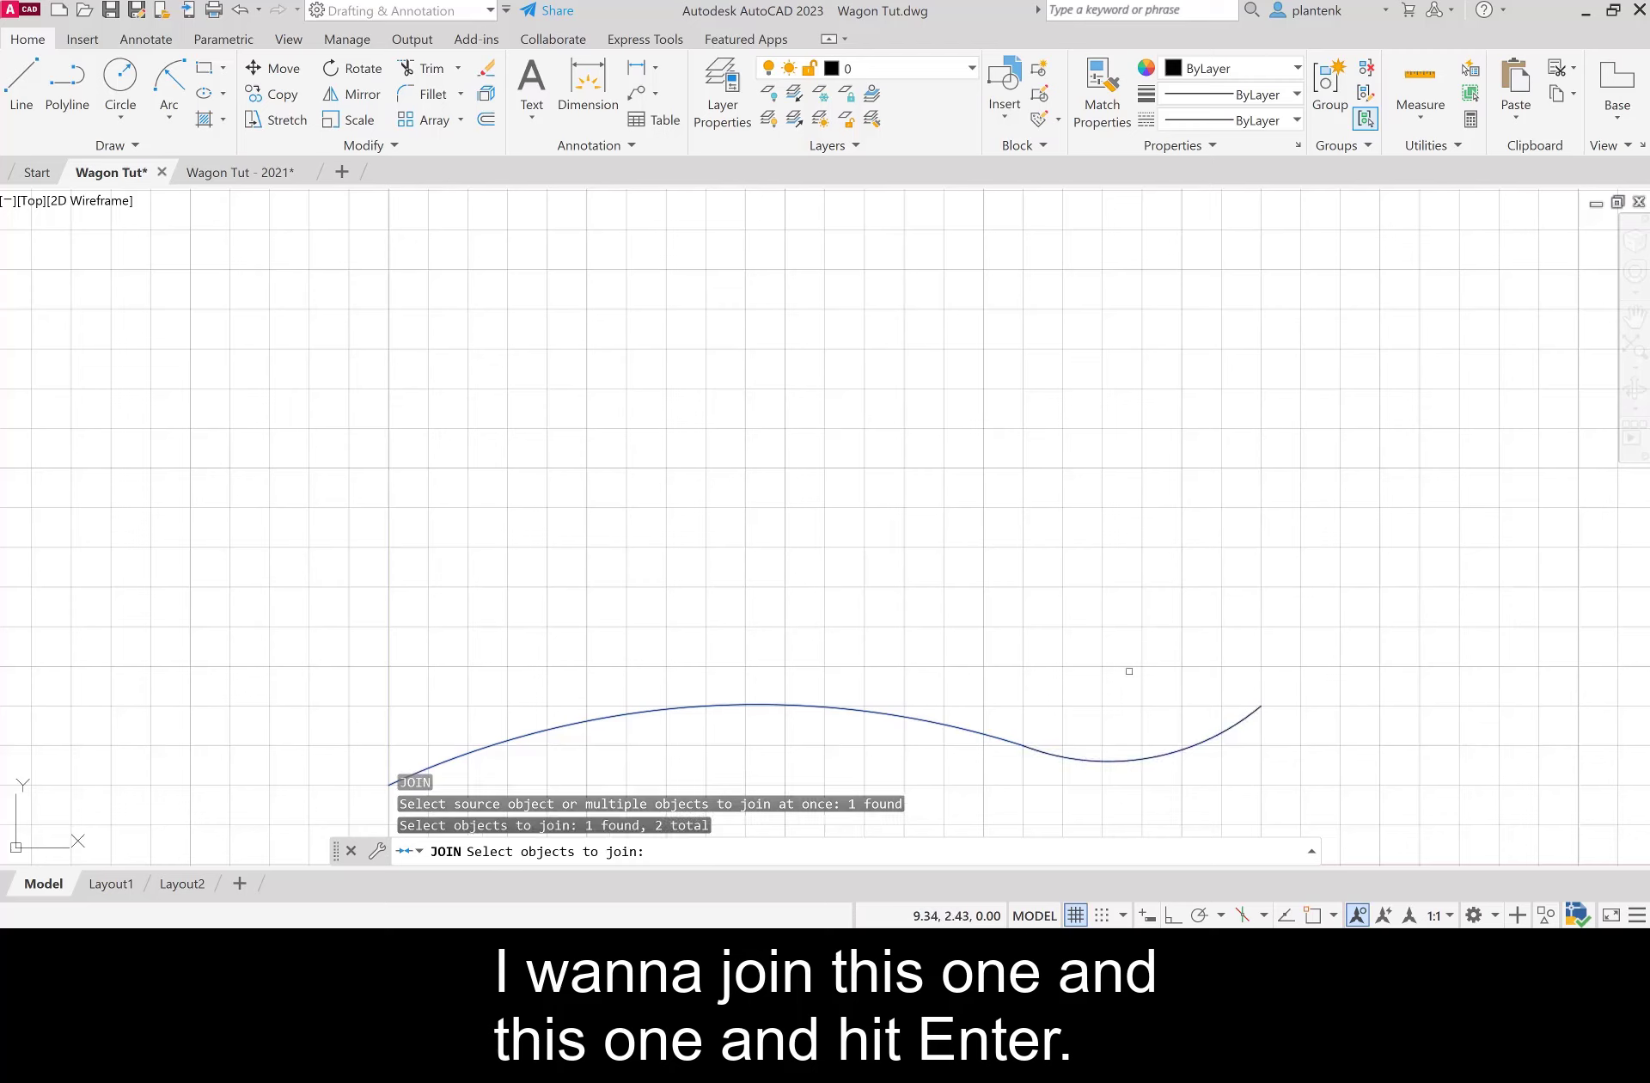
key("Return")
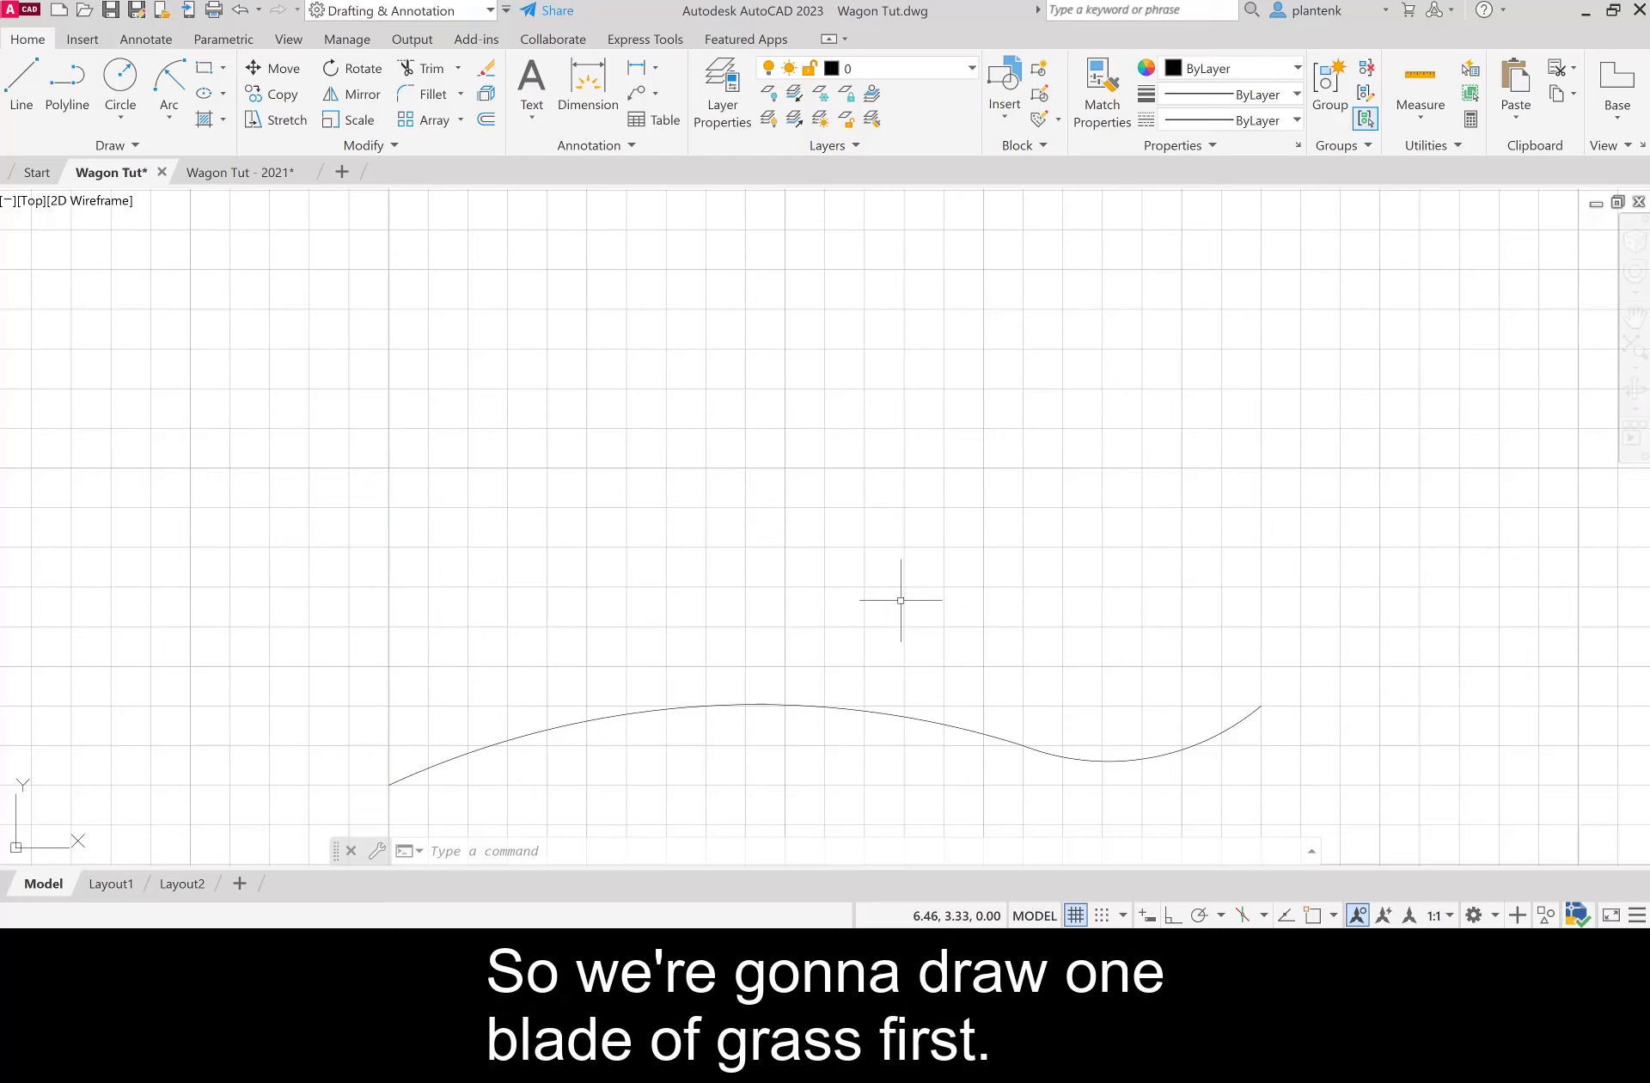
Step: Draw a 0.2-unit grass blade at 145 degrees from the ground's left endpoint
left_click(25, 82)
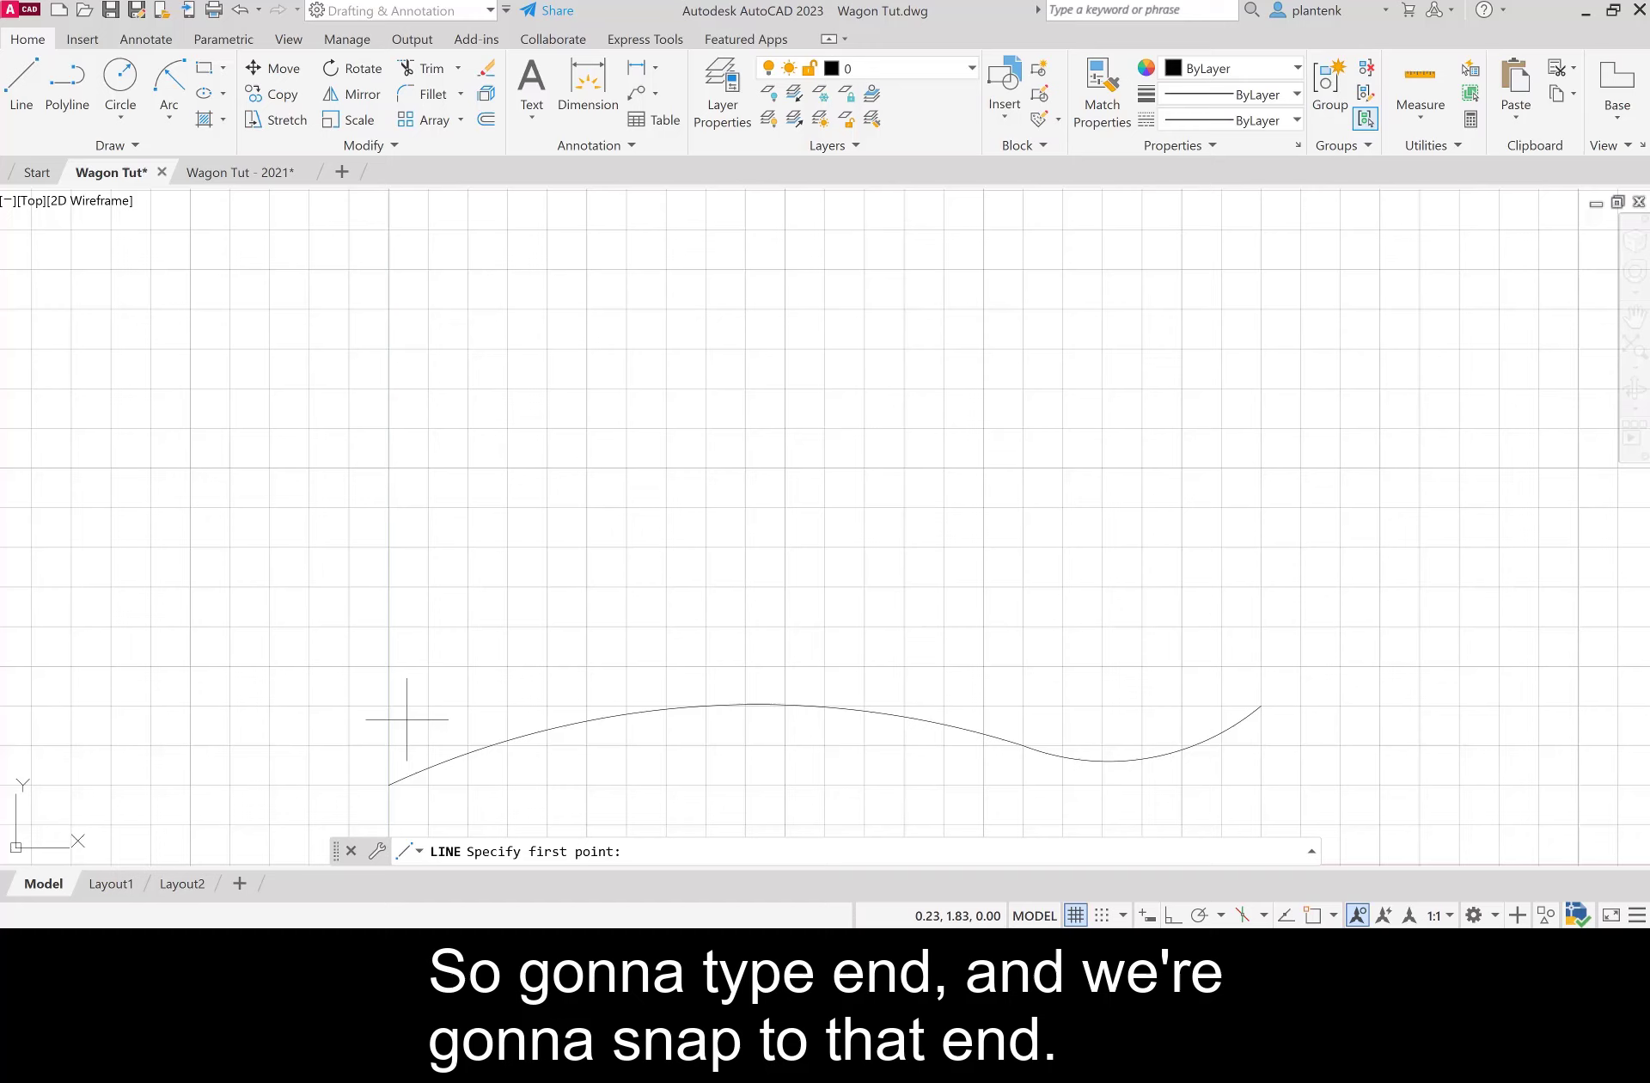
type("end")
key("Return")
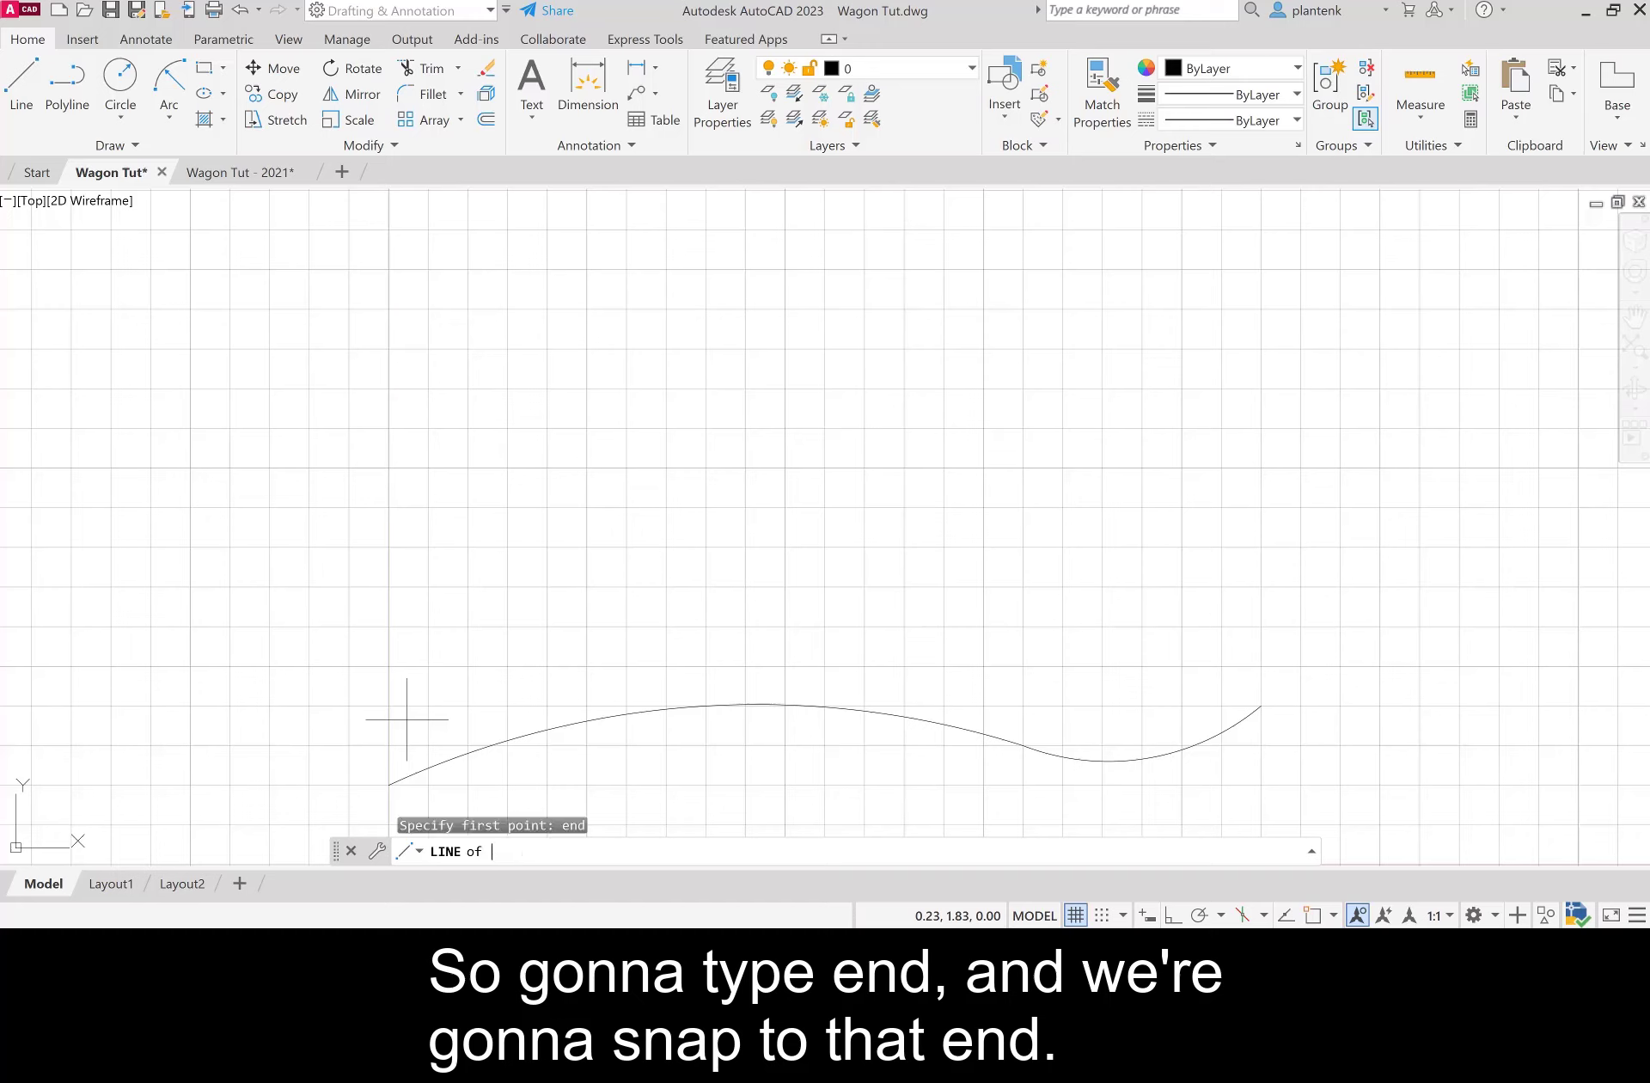
left_click(388, 784)
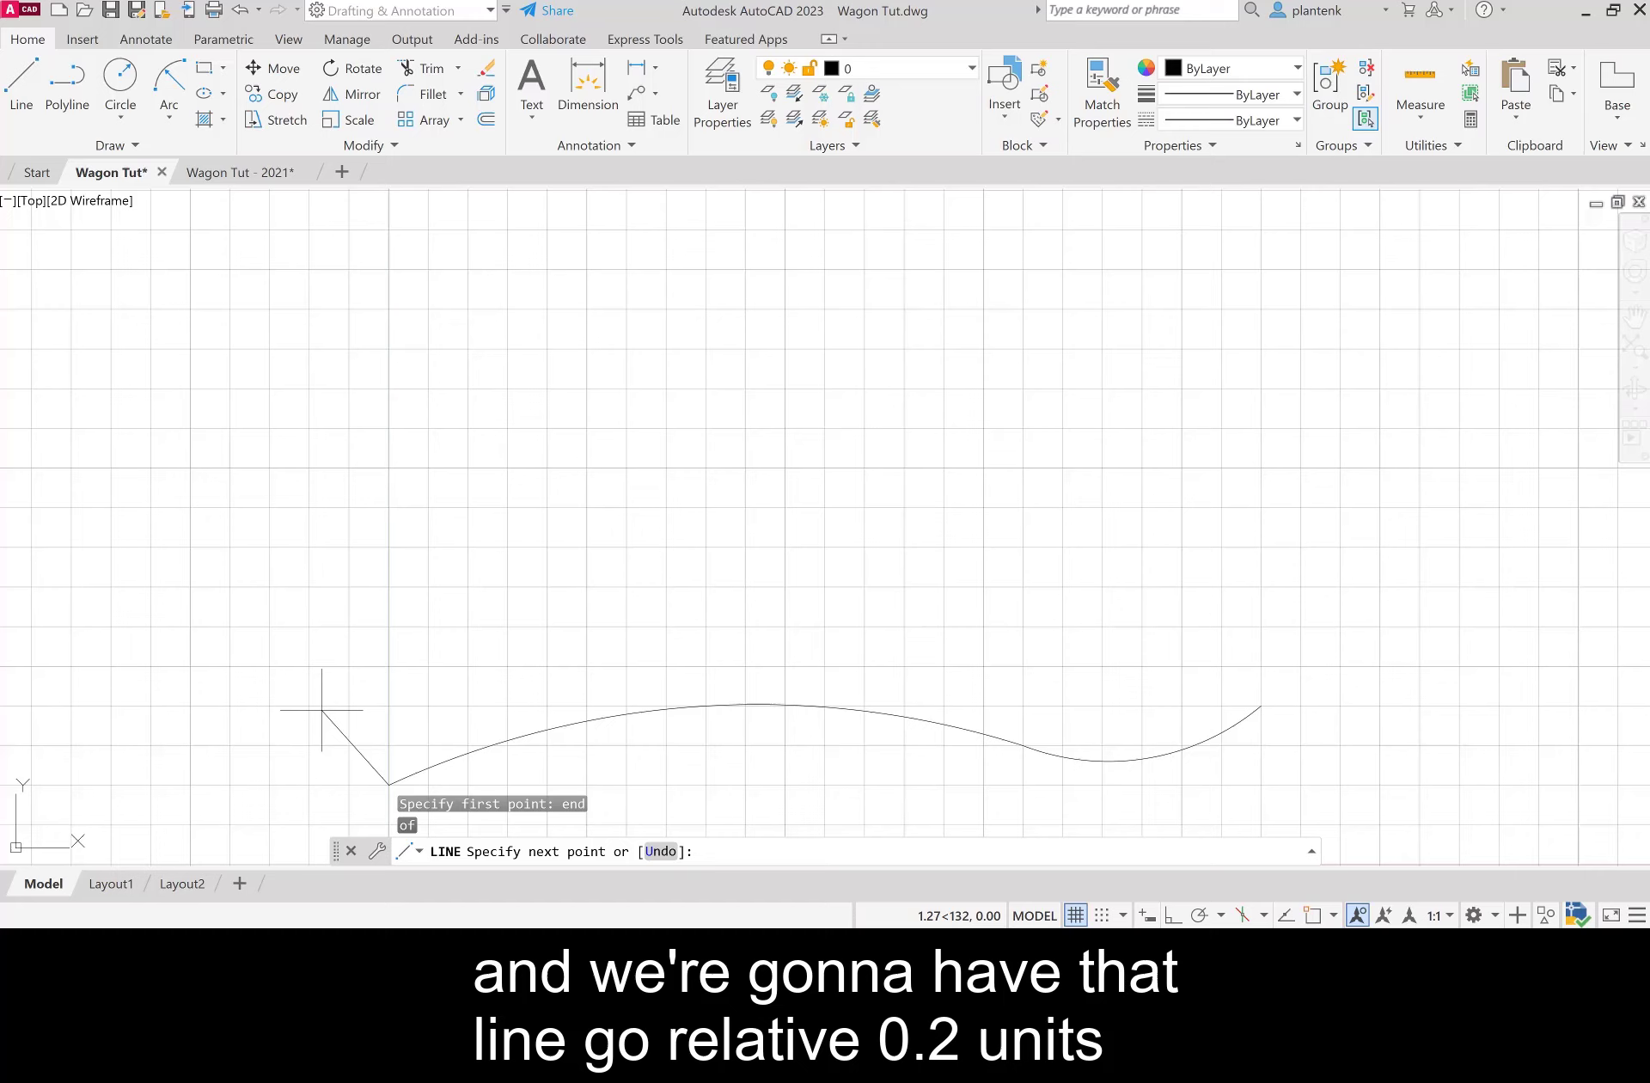
type("@")
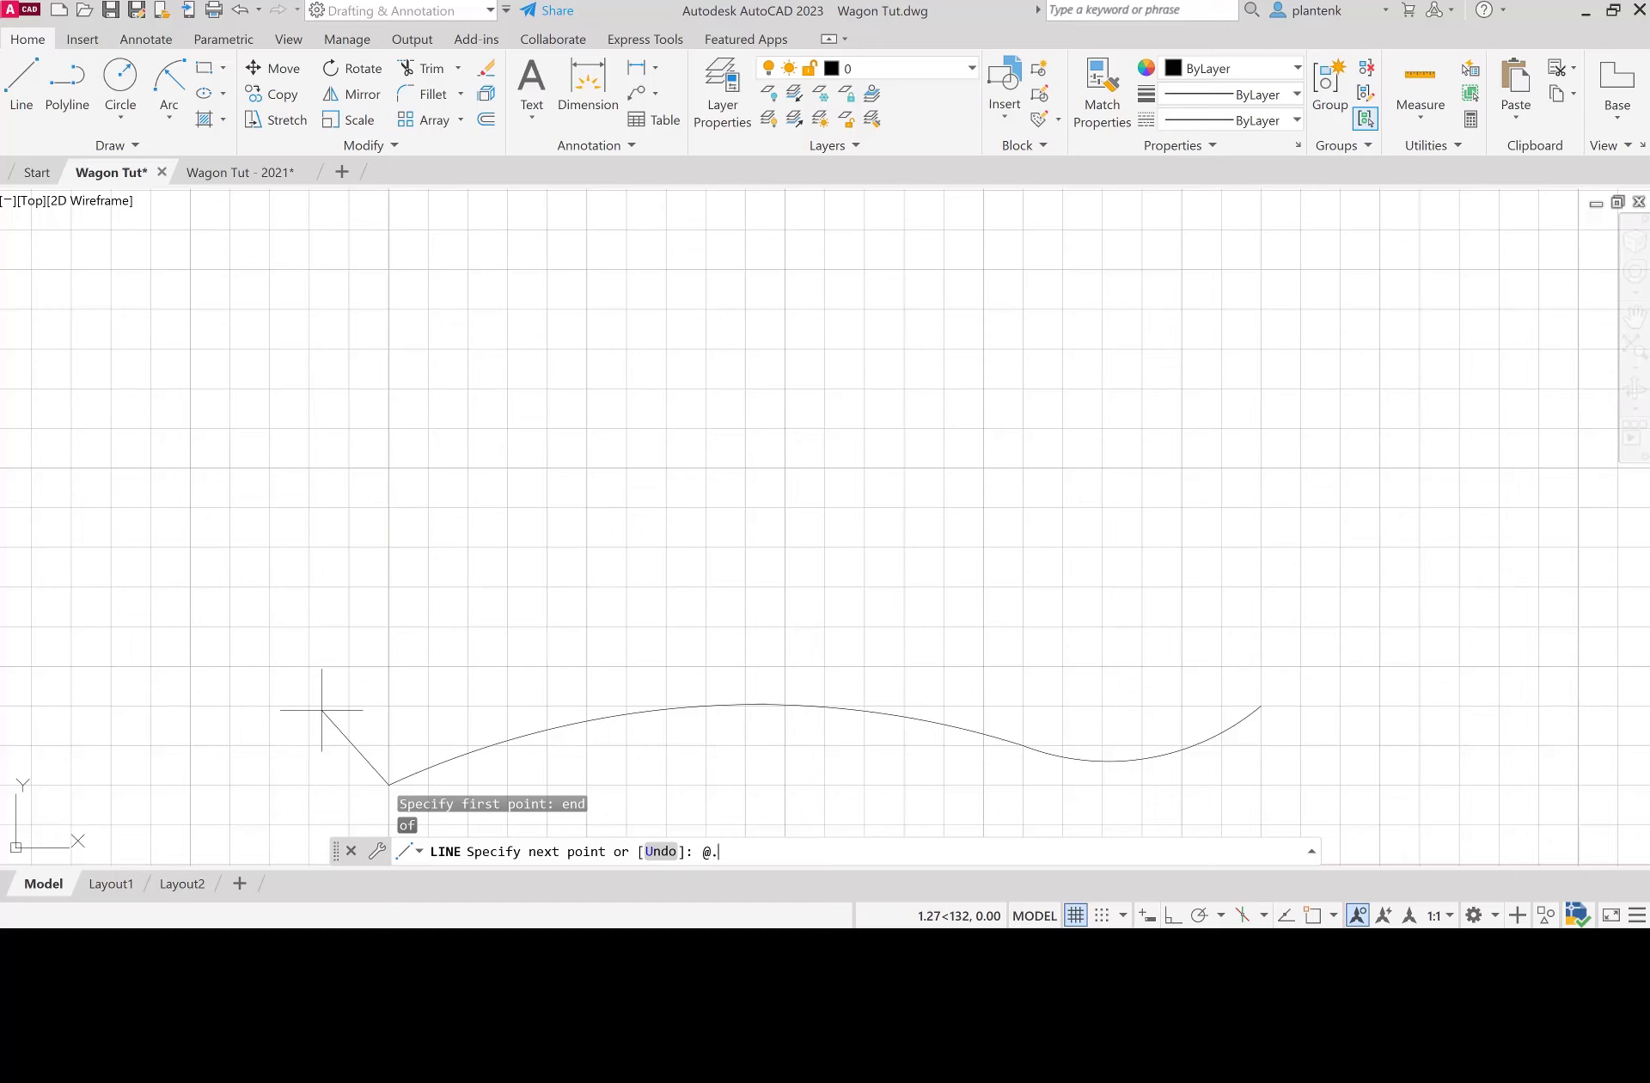
type(".2<145")
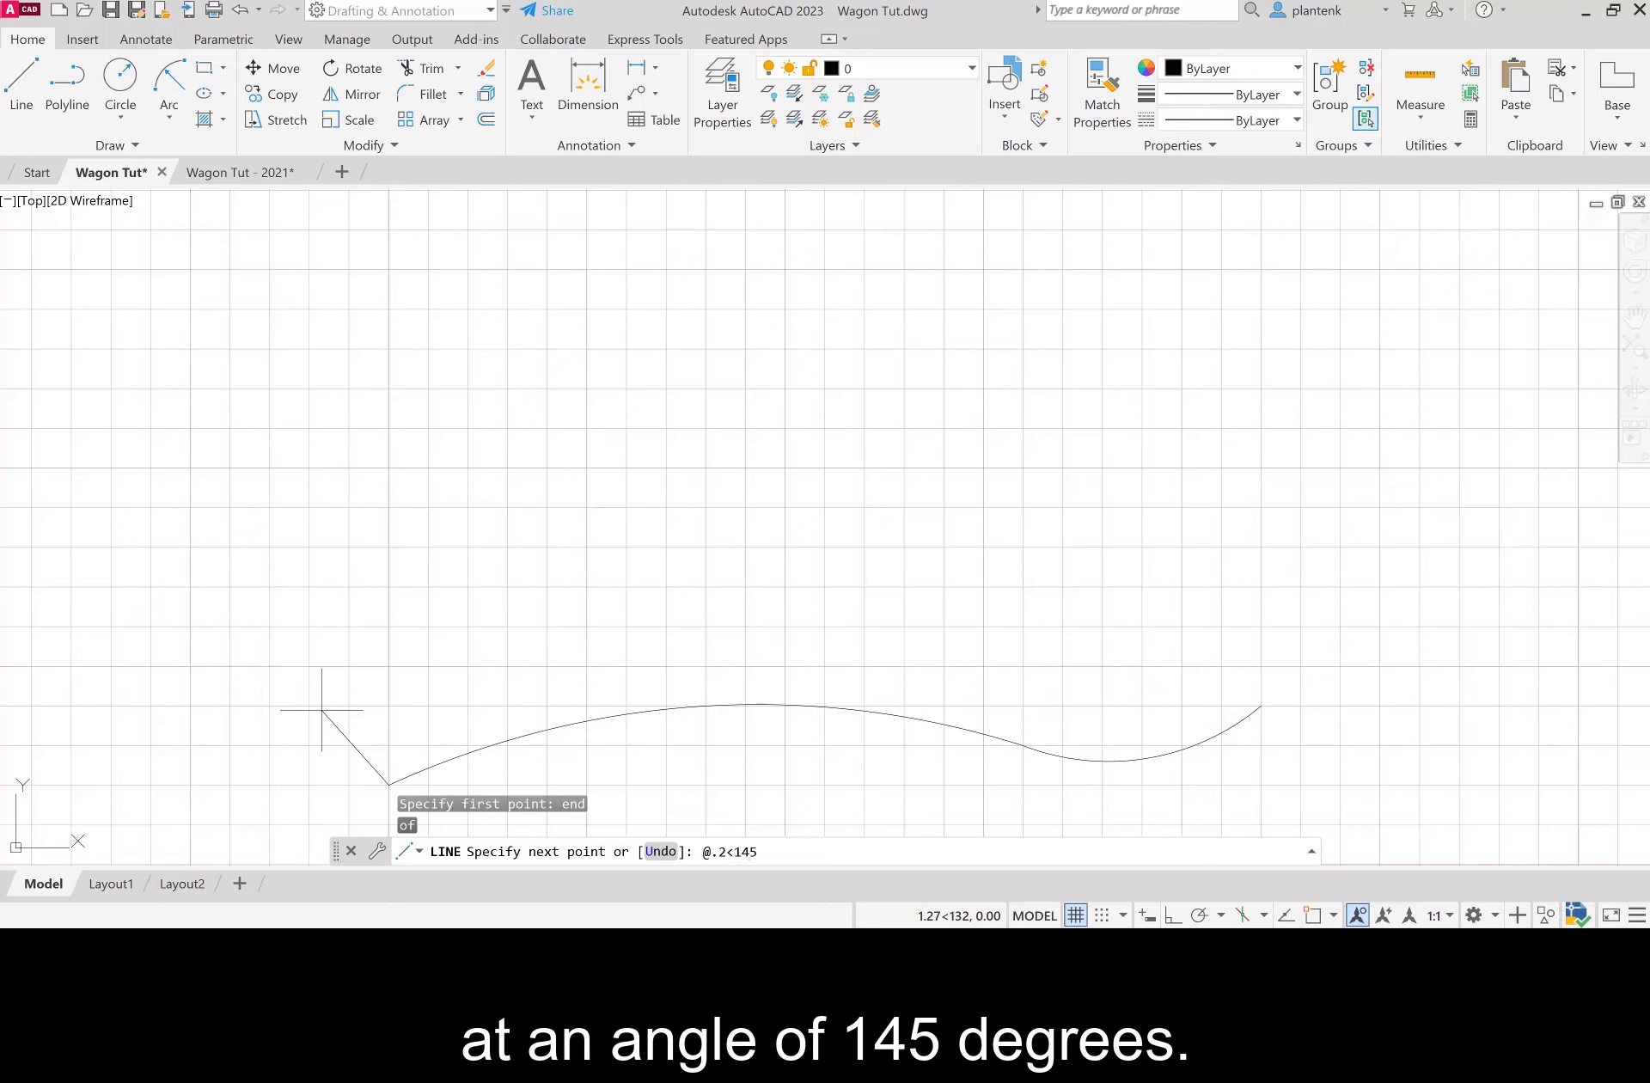
key("Return")
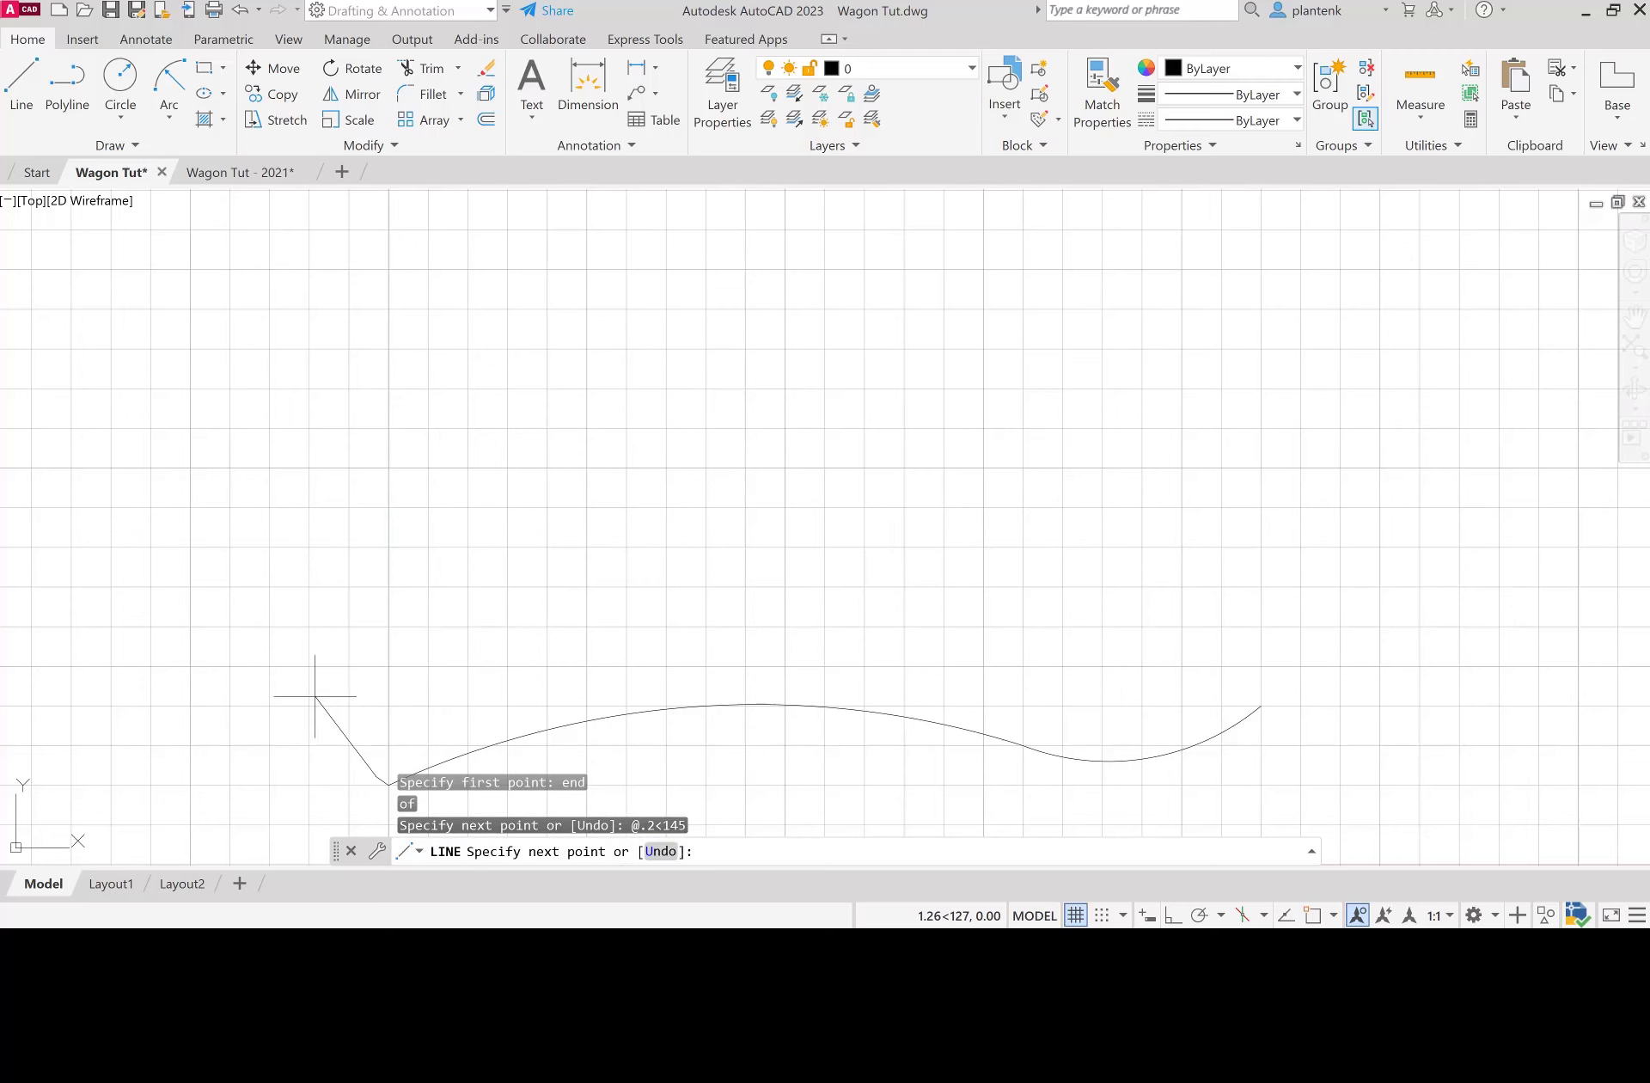
key("Return")
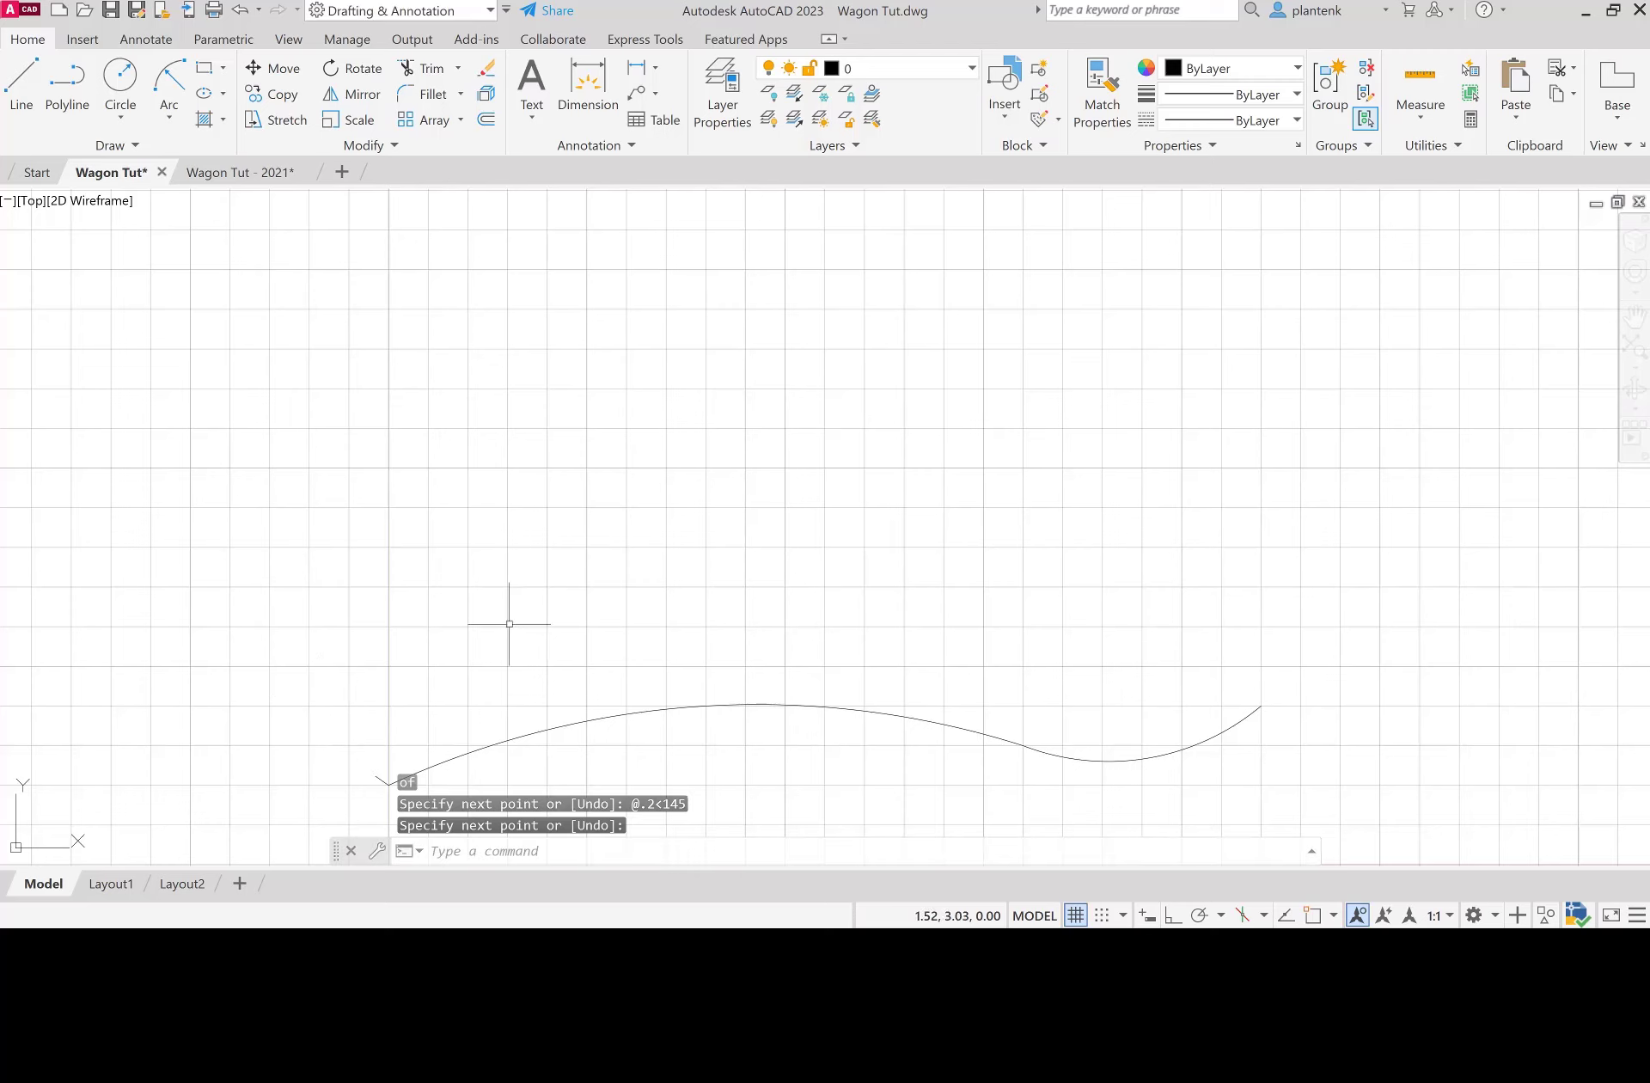
Step: Draw a second 0.2-unit grass blade straight up (@.2<90) from the same endpoint
left_click(24, 87)
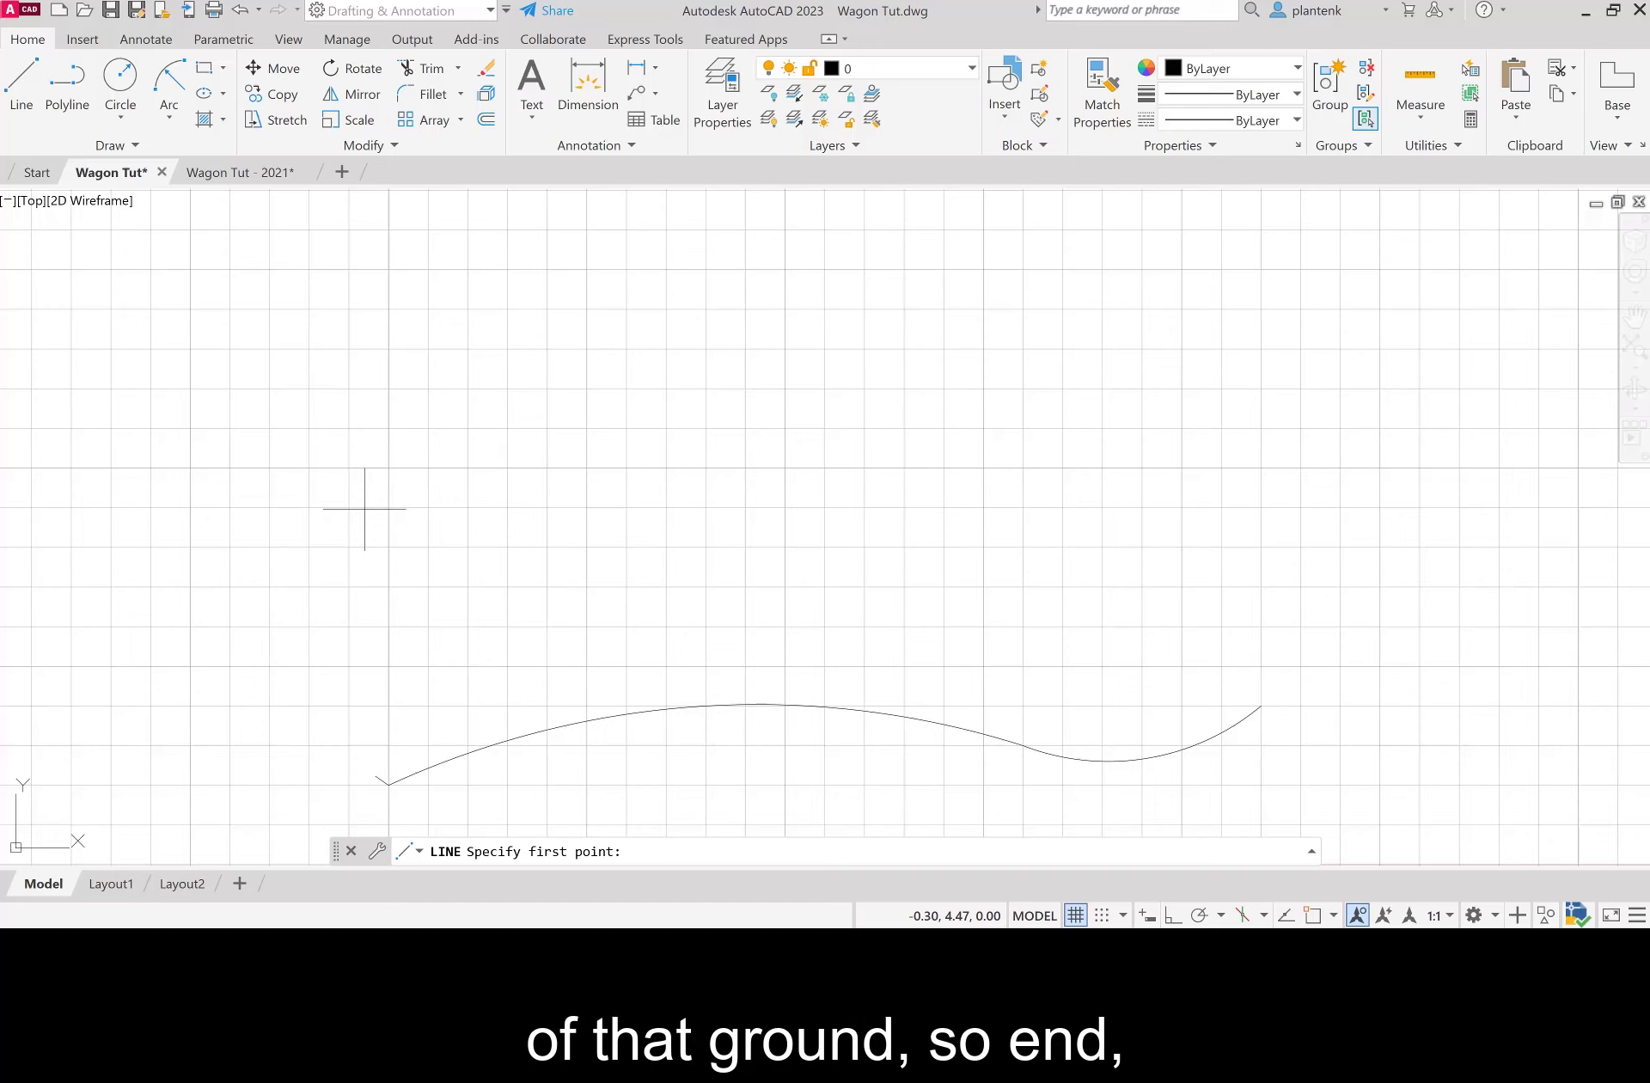
type("end")
key("Return")
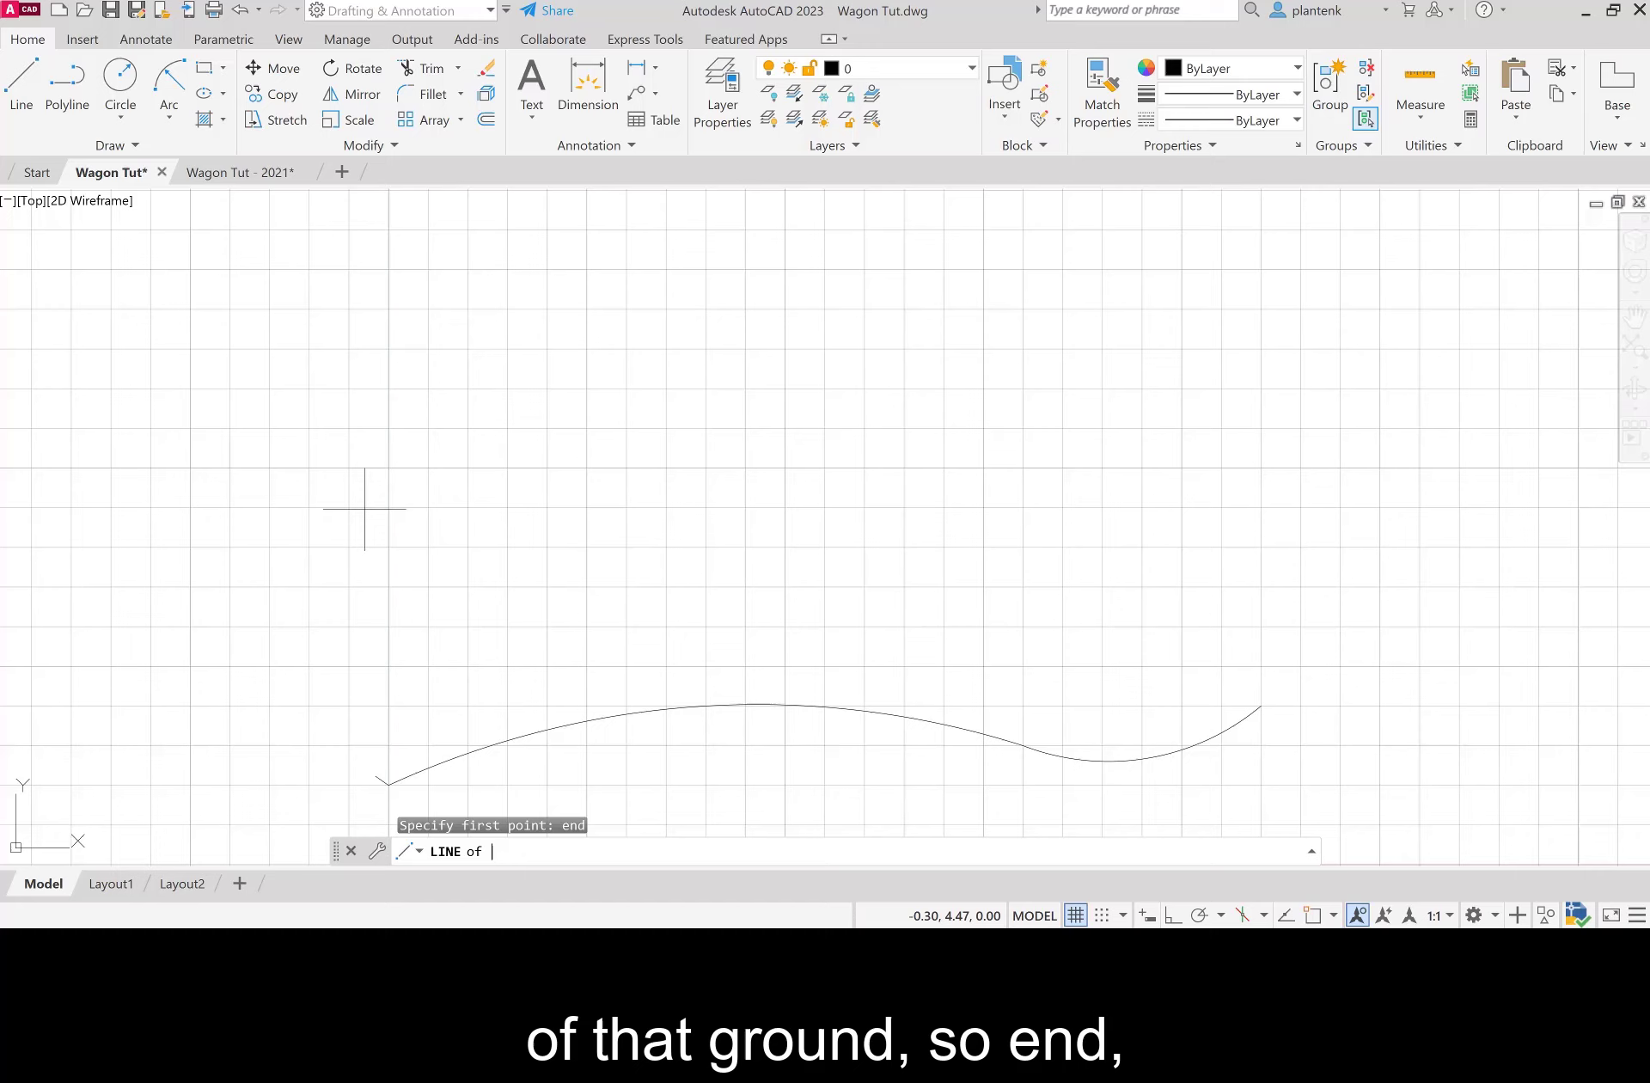
left_click(388, 784)
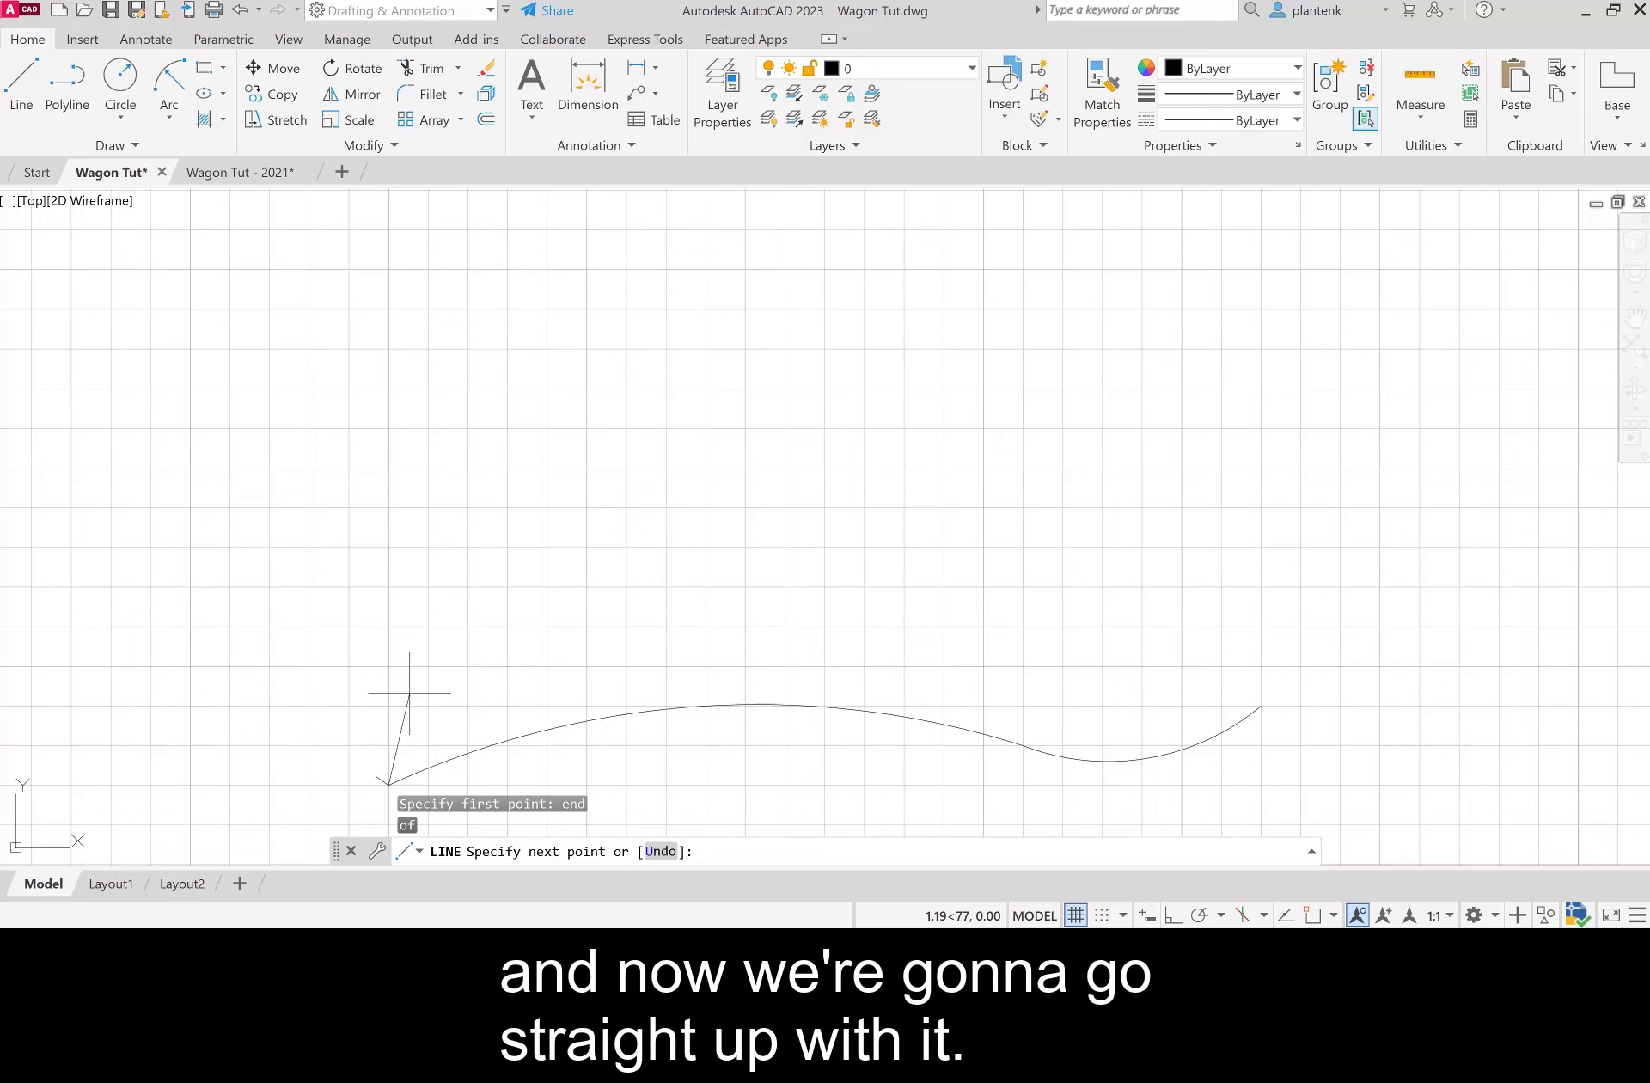
type("@")
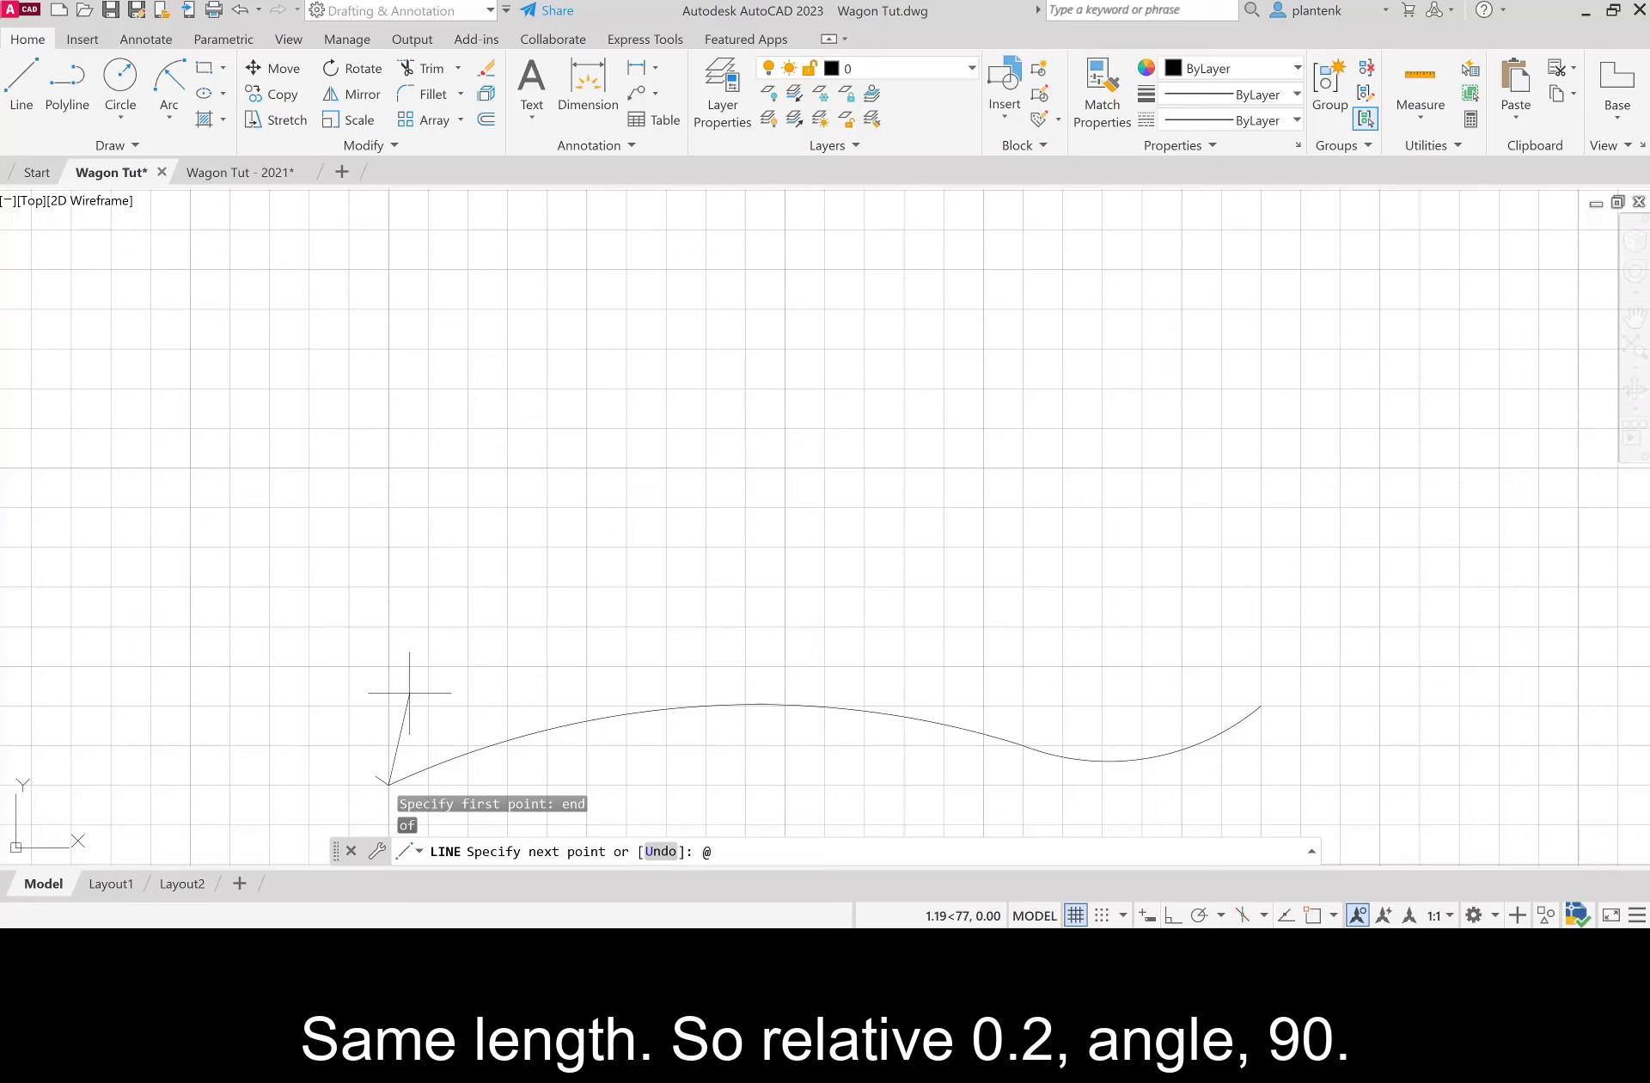
type(".2<90")
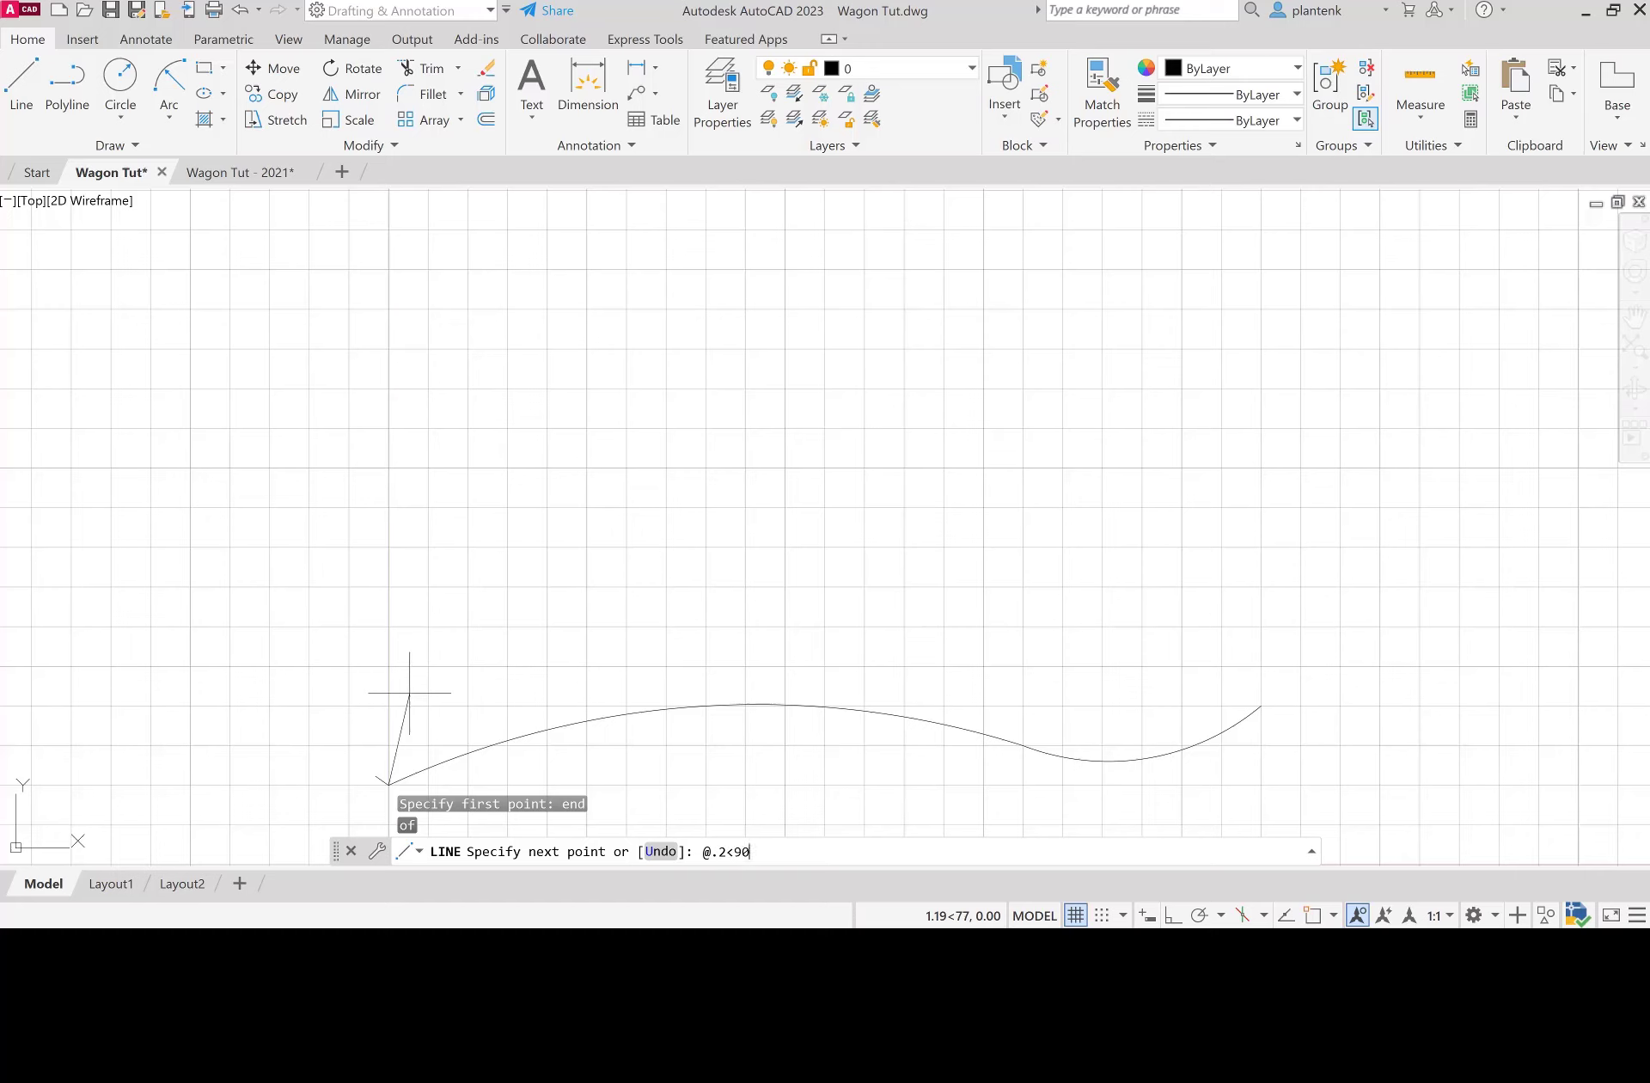
key("Return")
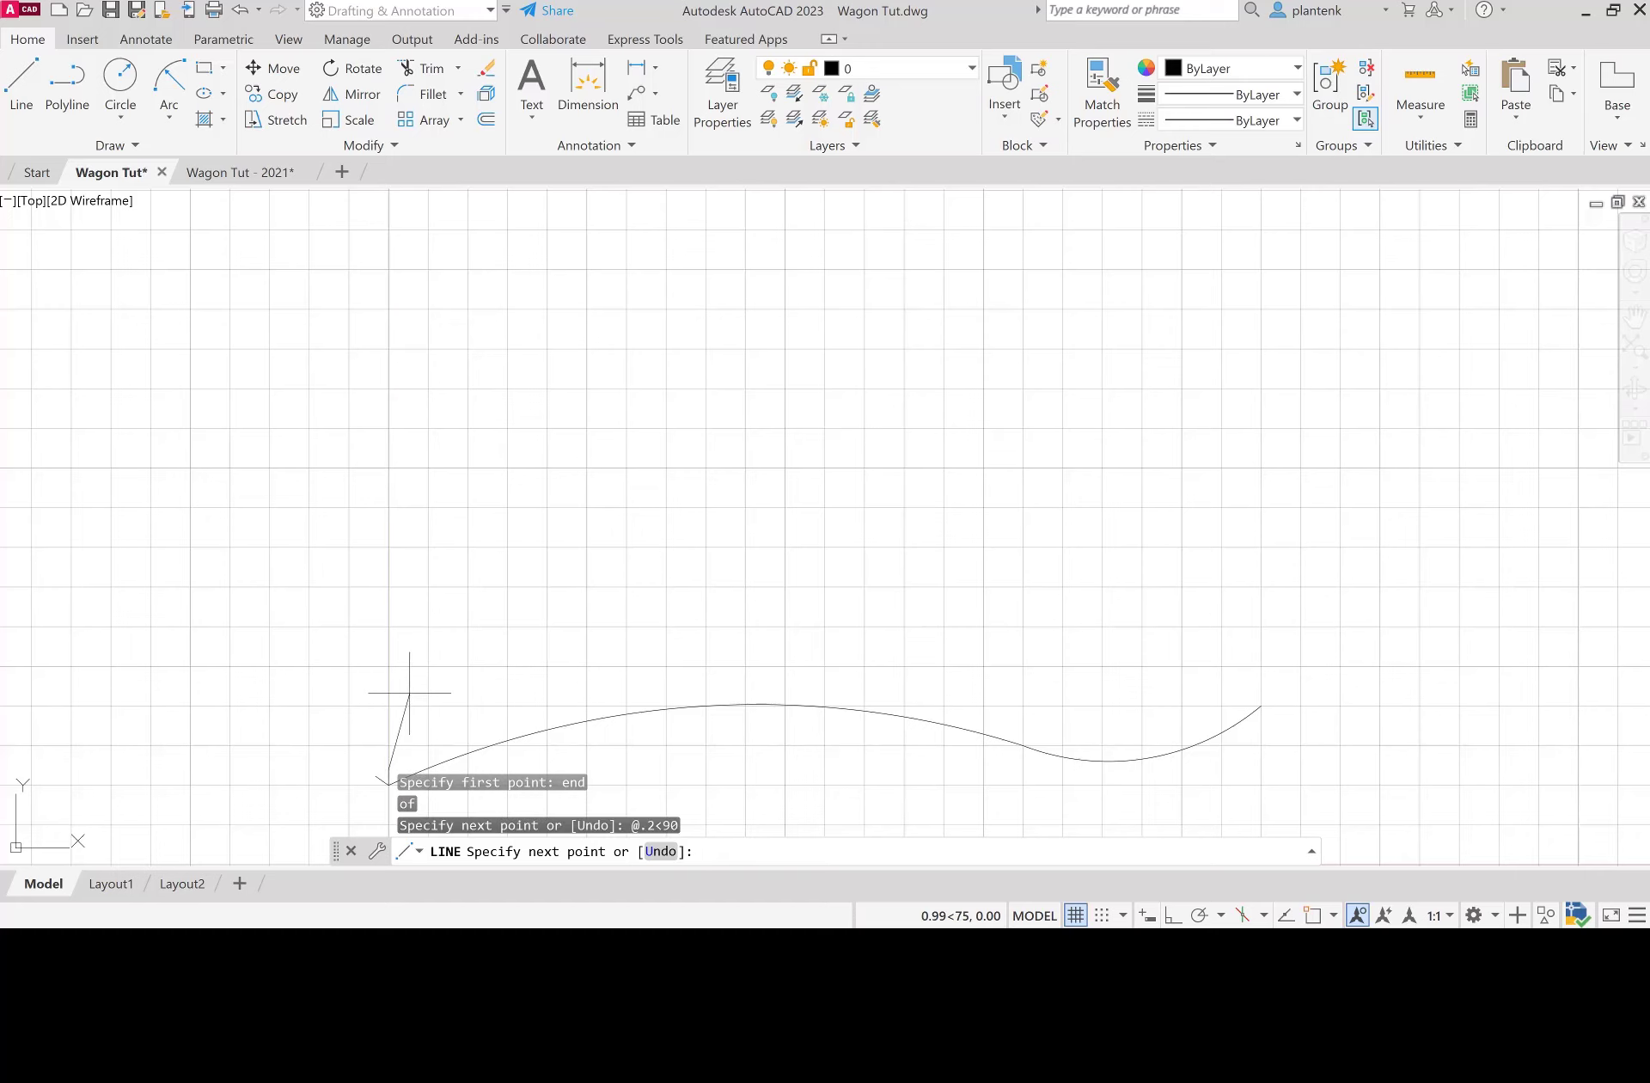
key("Return")
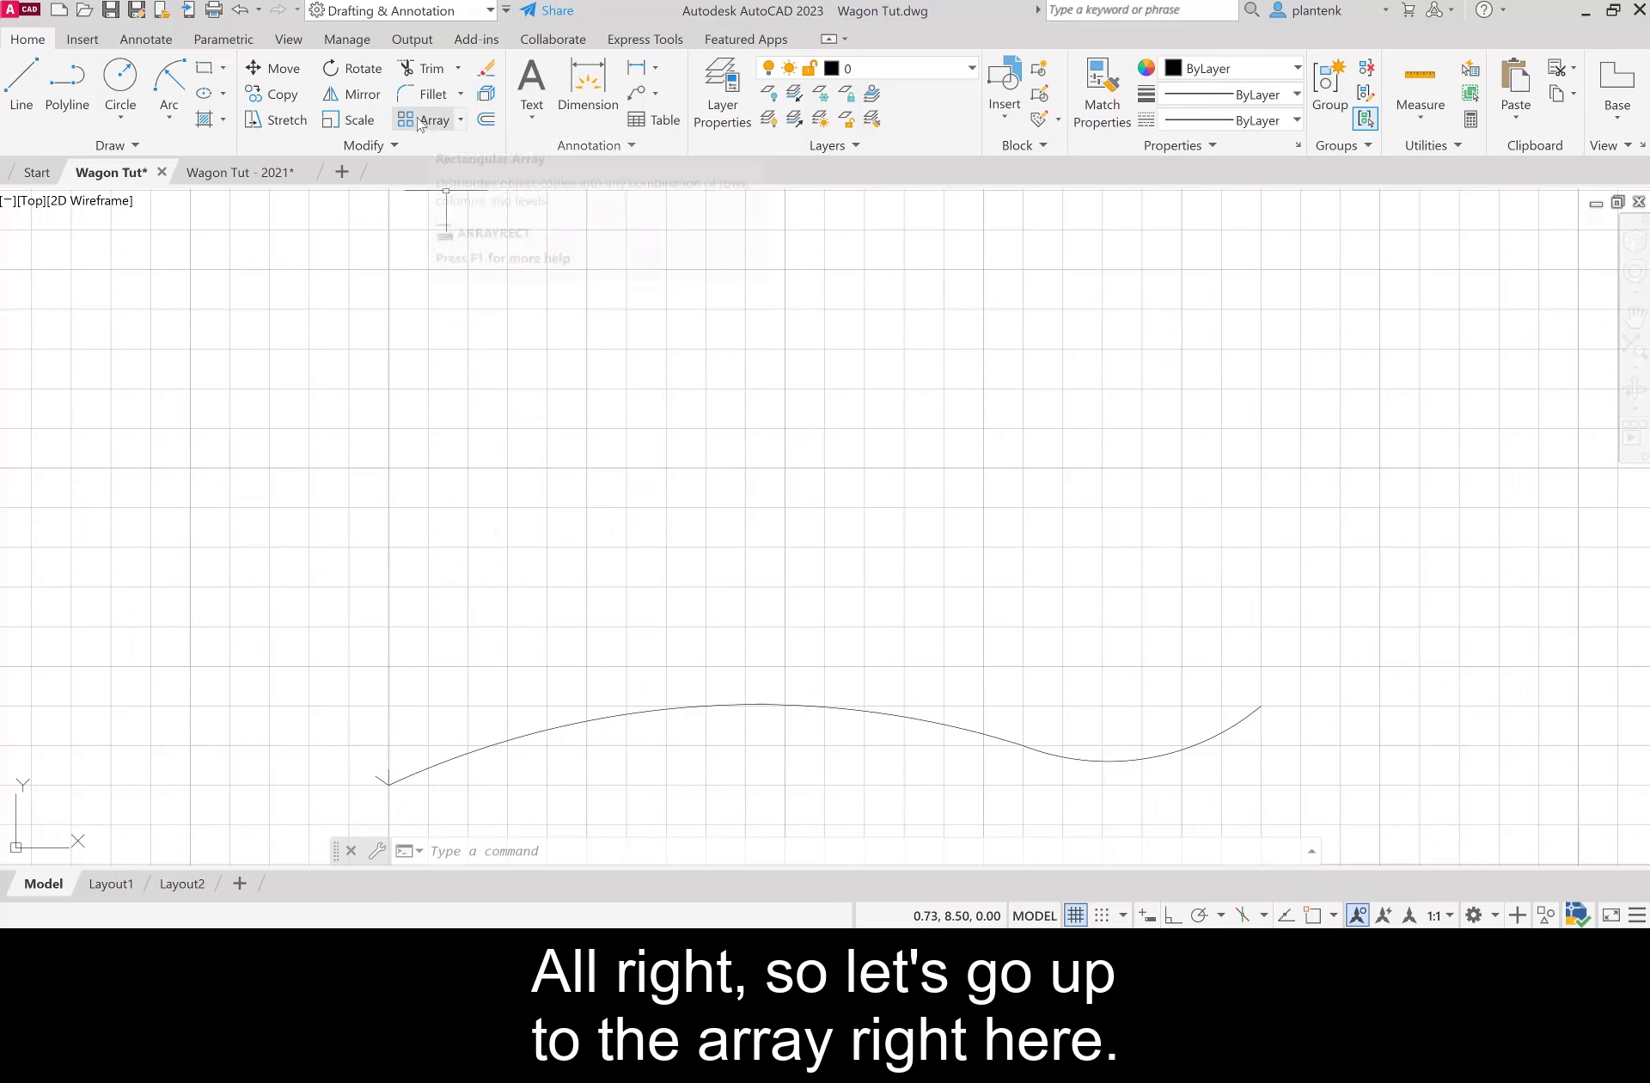
Step: Path-array both grass blades along the wavy ground curve, giving 47 copies 0.25 apart
left_click(461, 121)
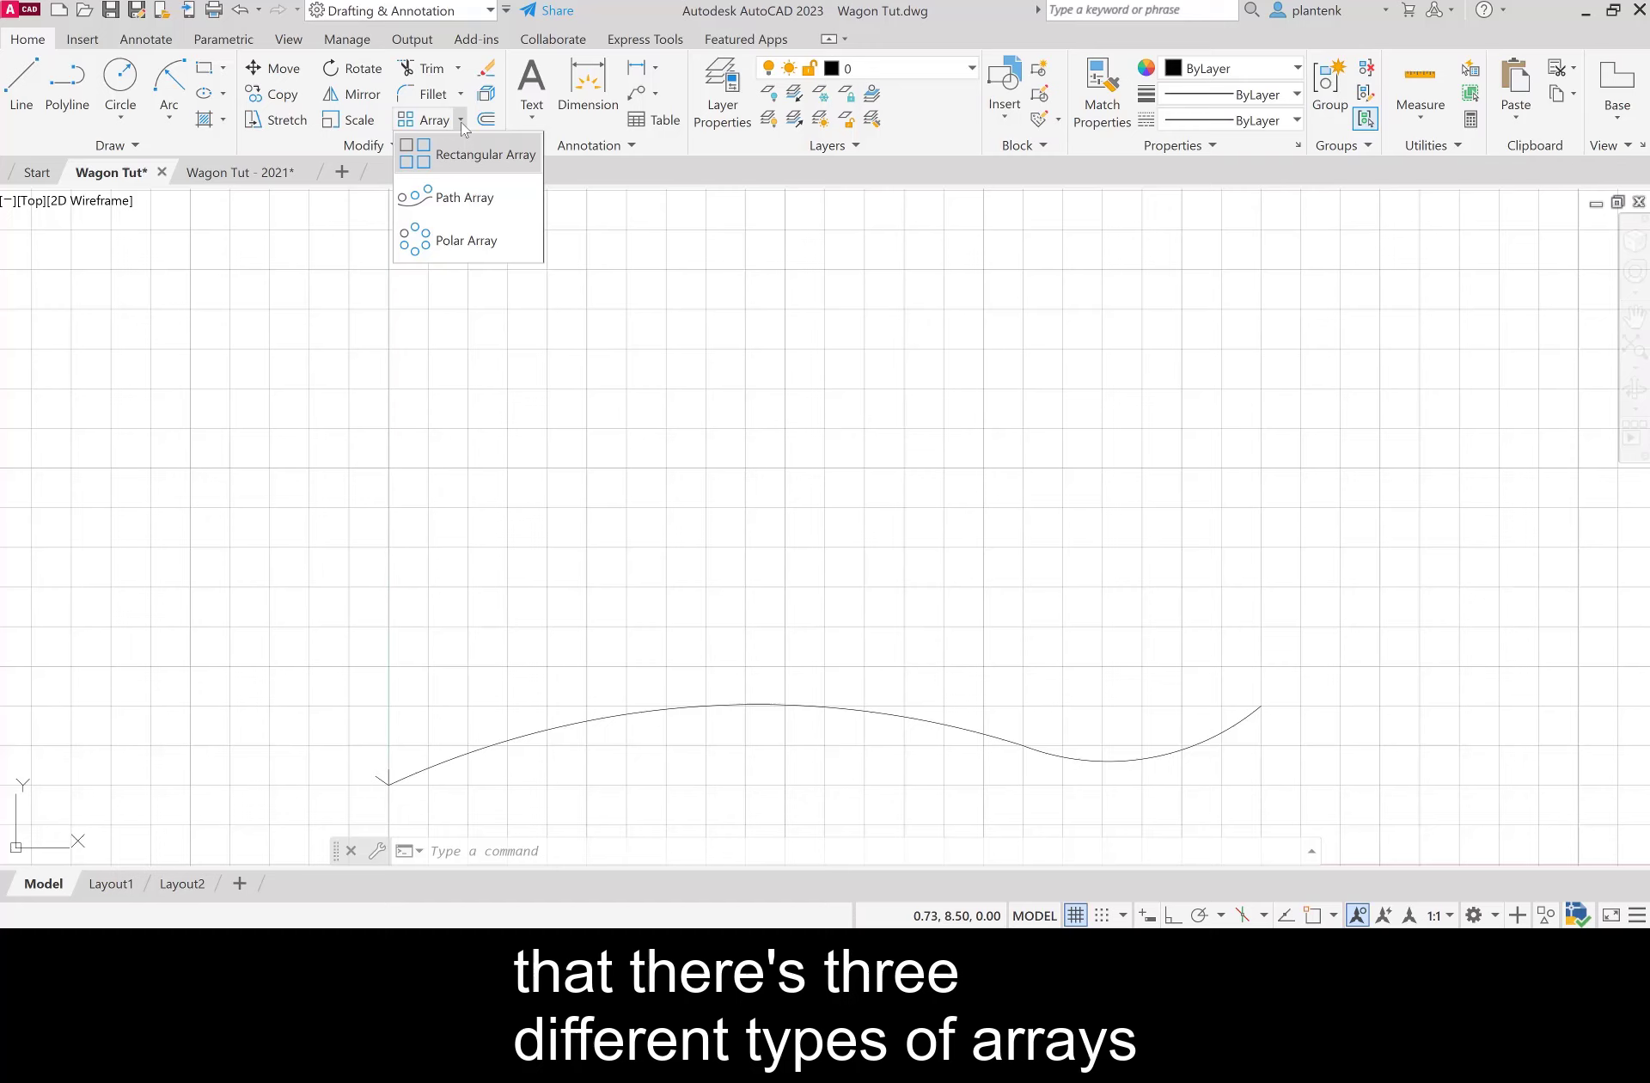
left_click(460, 199)
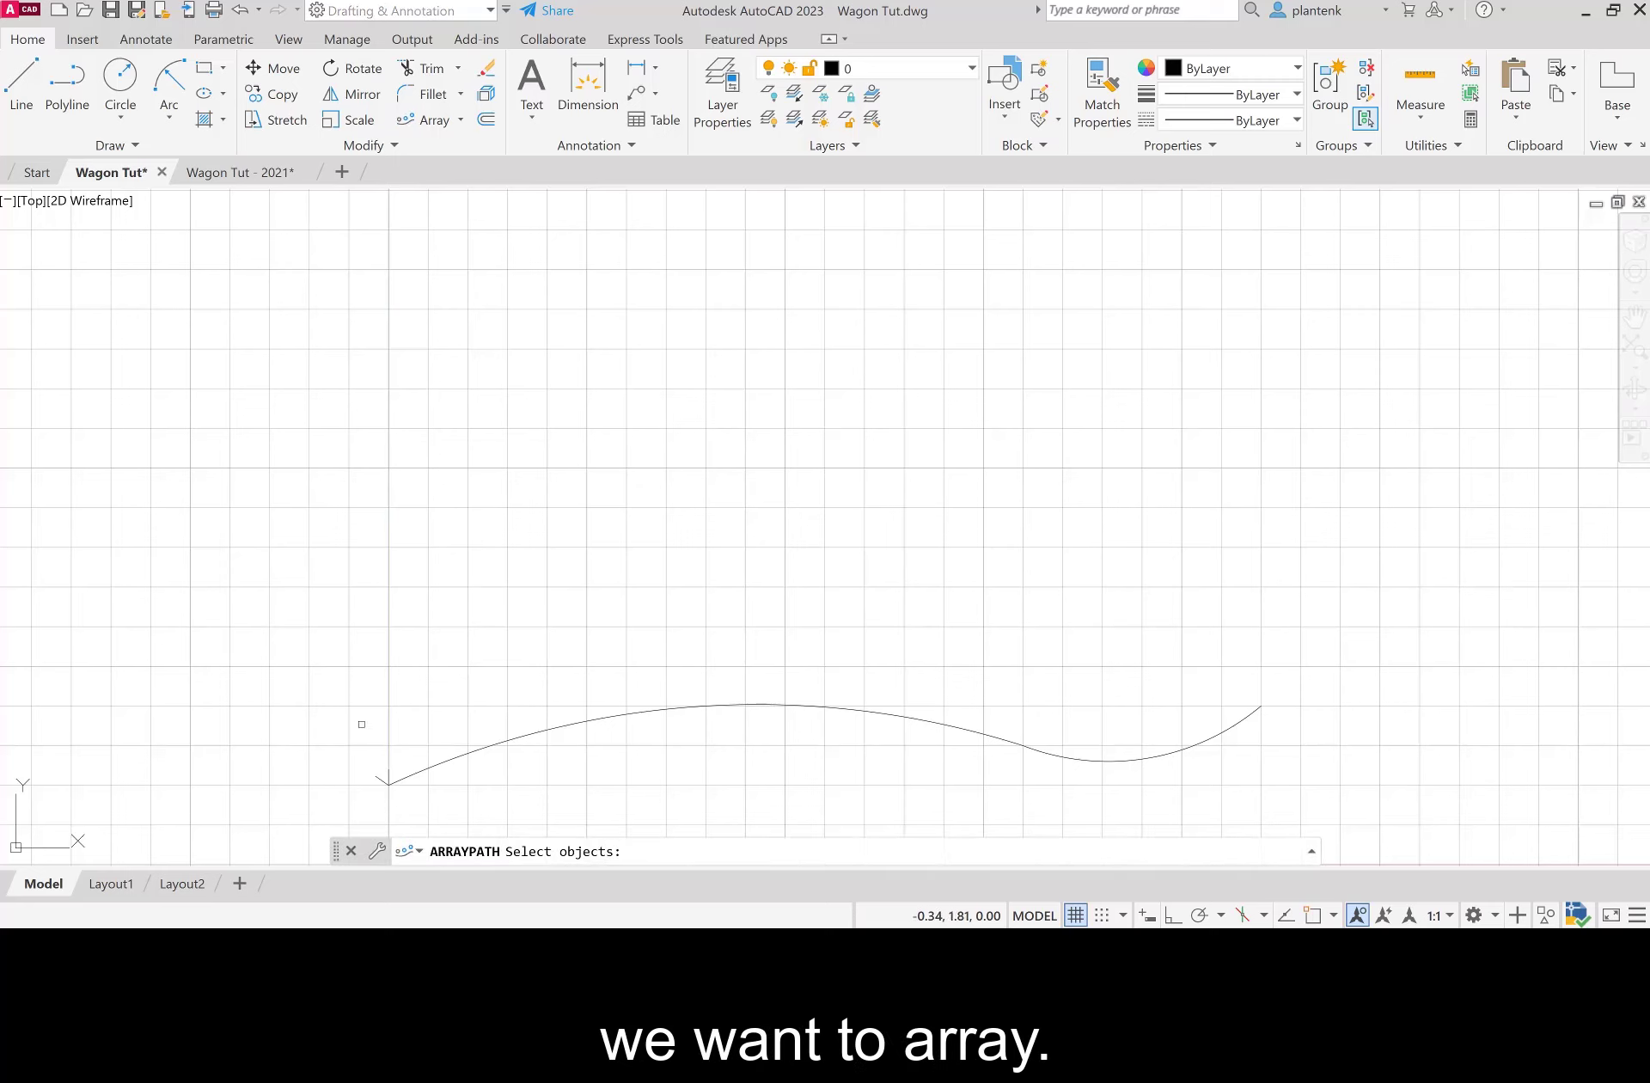
left_click(382, 779)
left_click(389, 775)
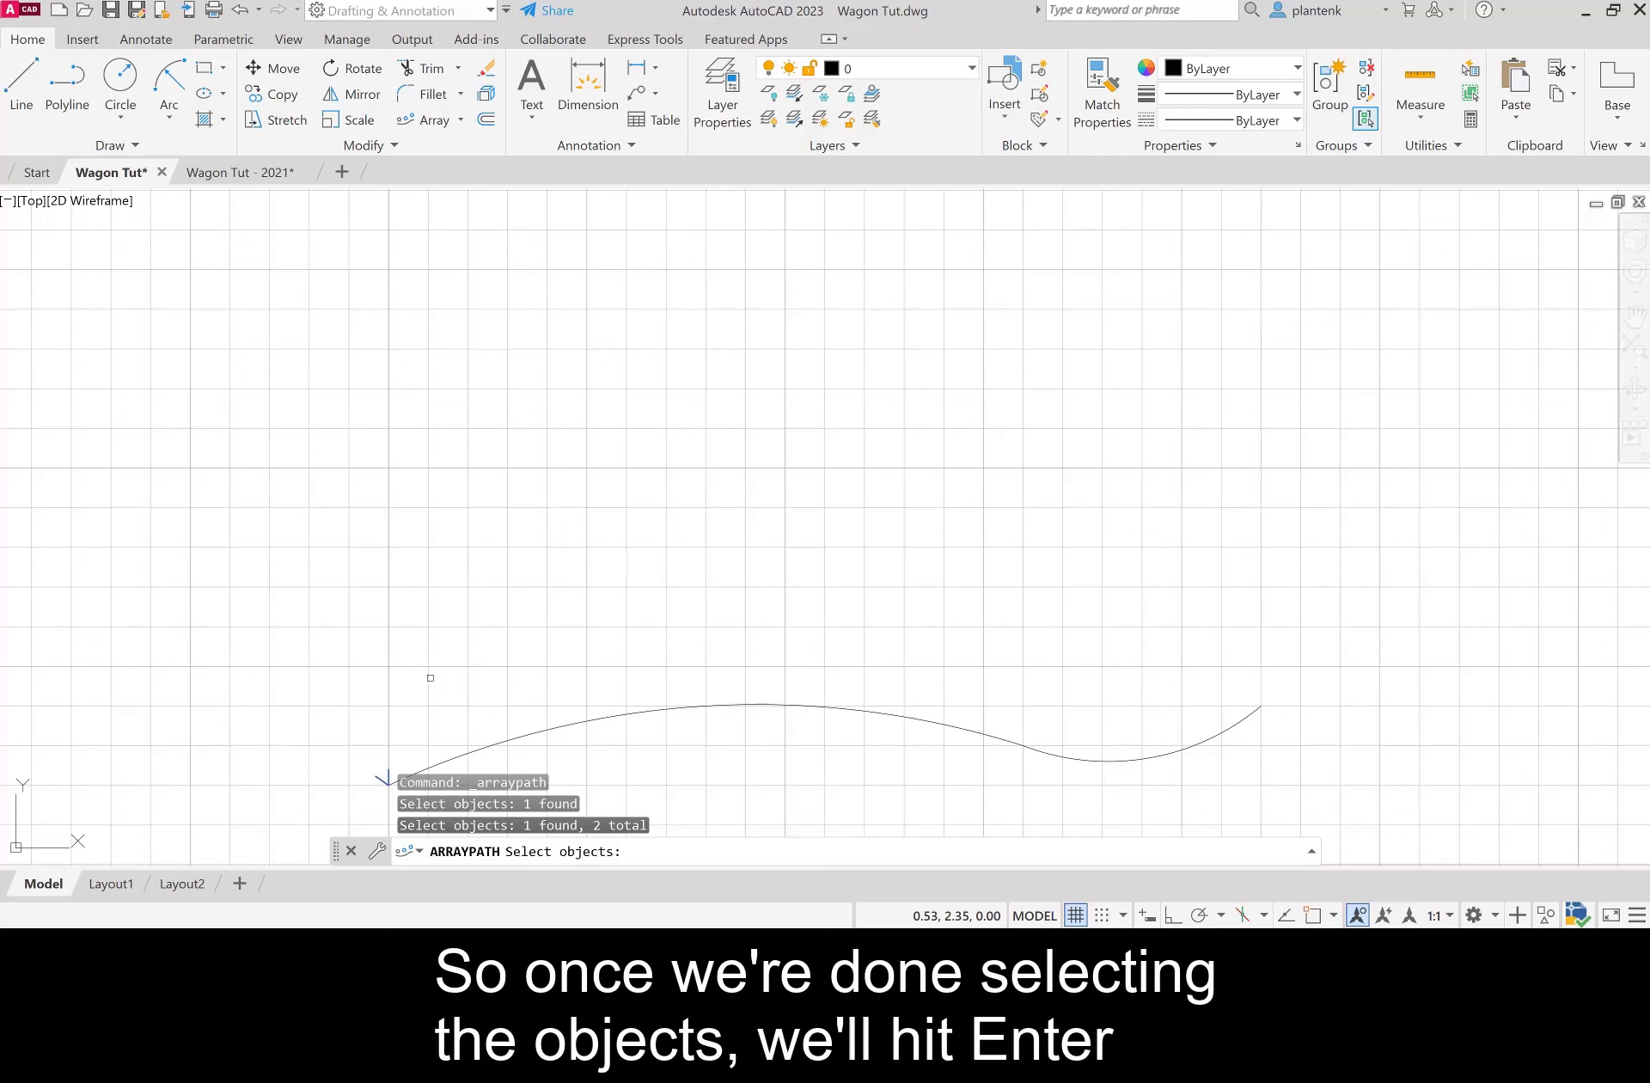
key("Return")
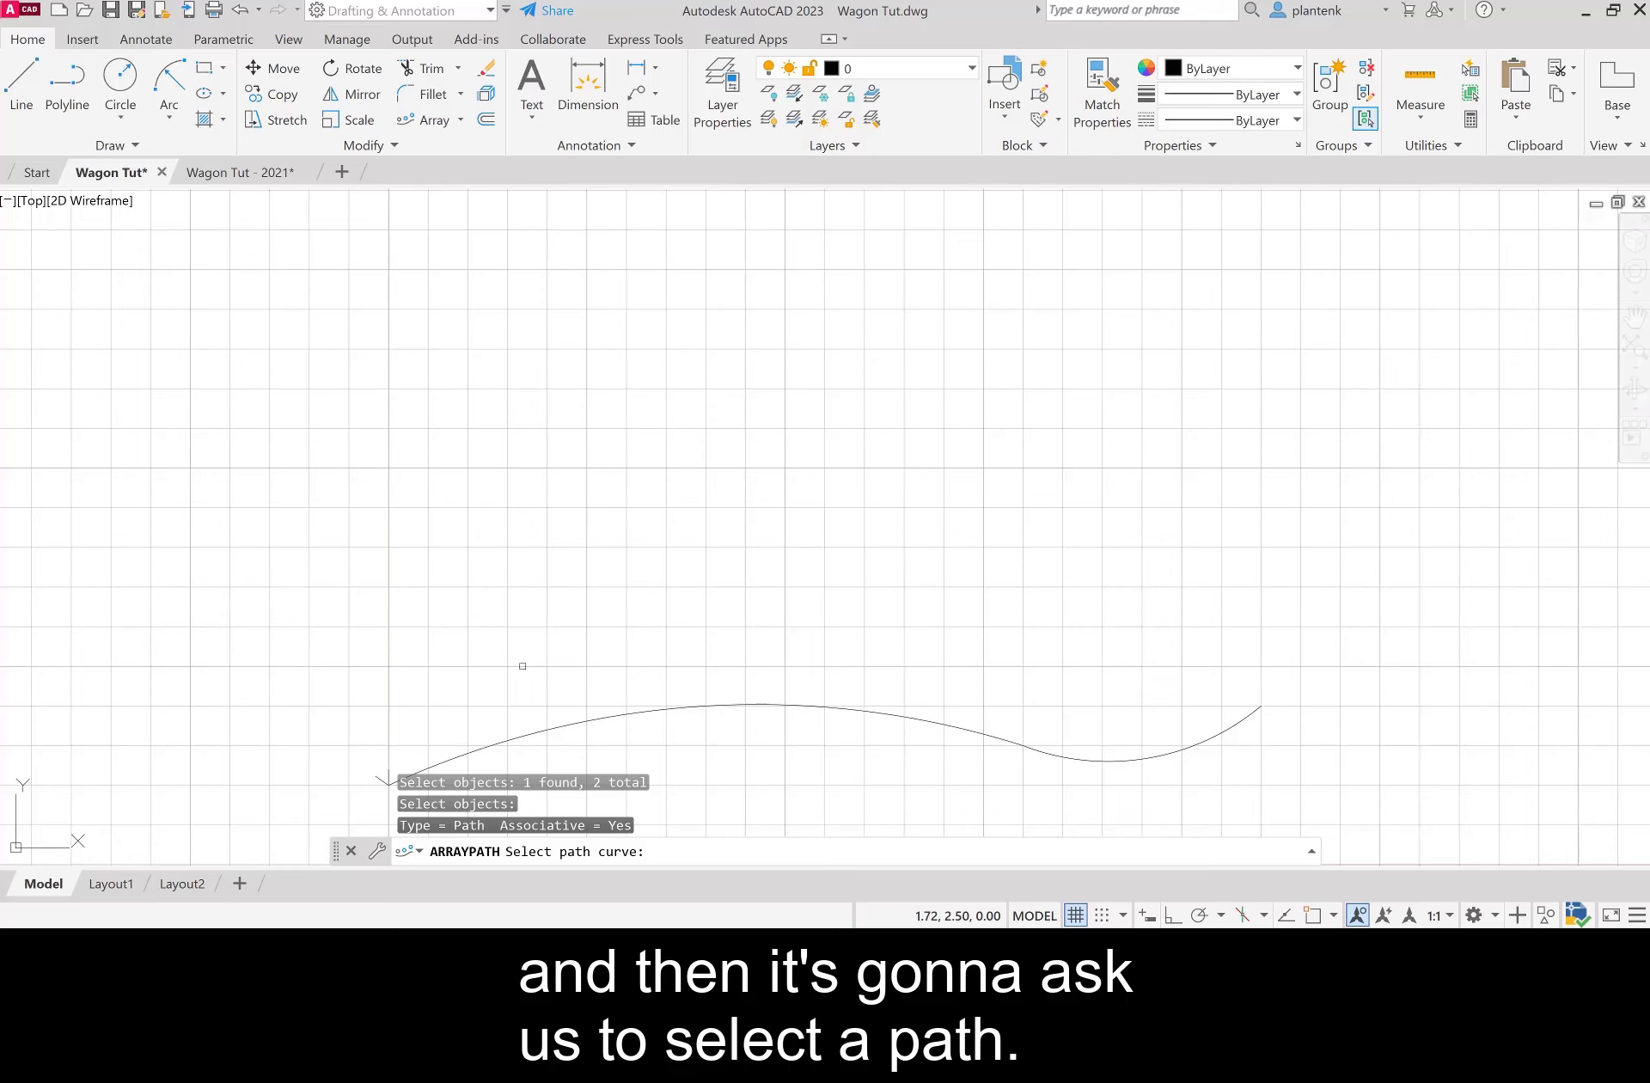
left_click(572, 722)
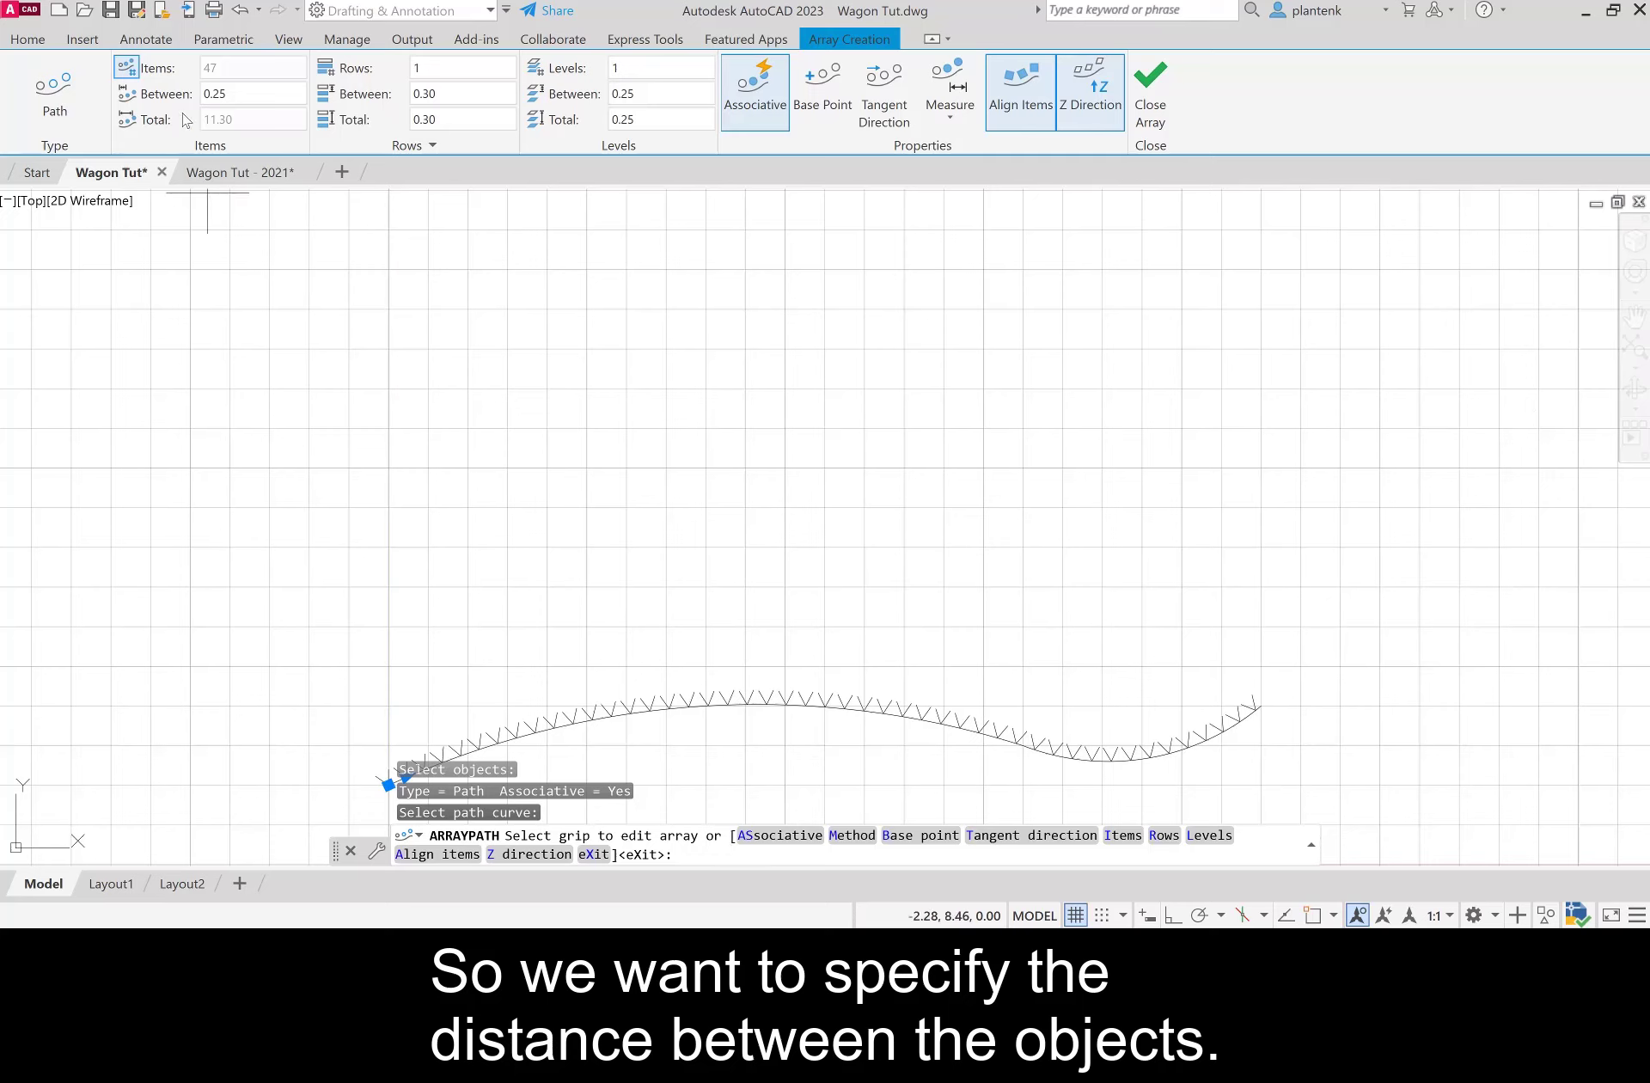
Step: Change the grass array spacing from 0.25 to 0.1, giving 114 blades, and finish the array
left_click(240, 93)
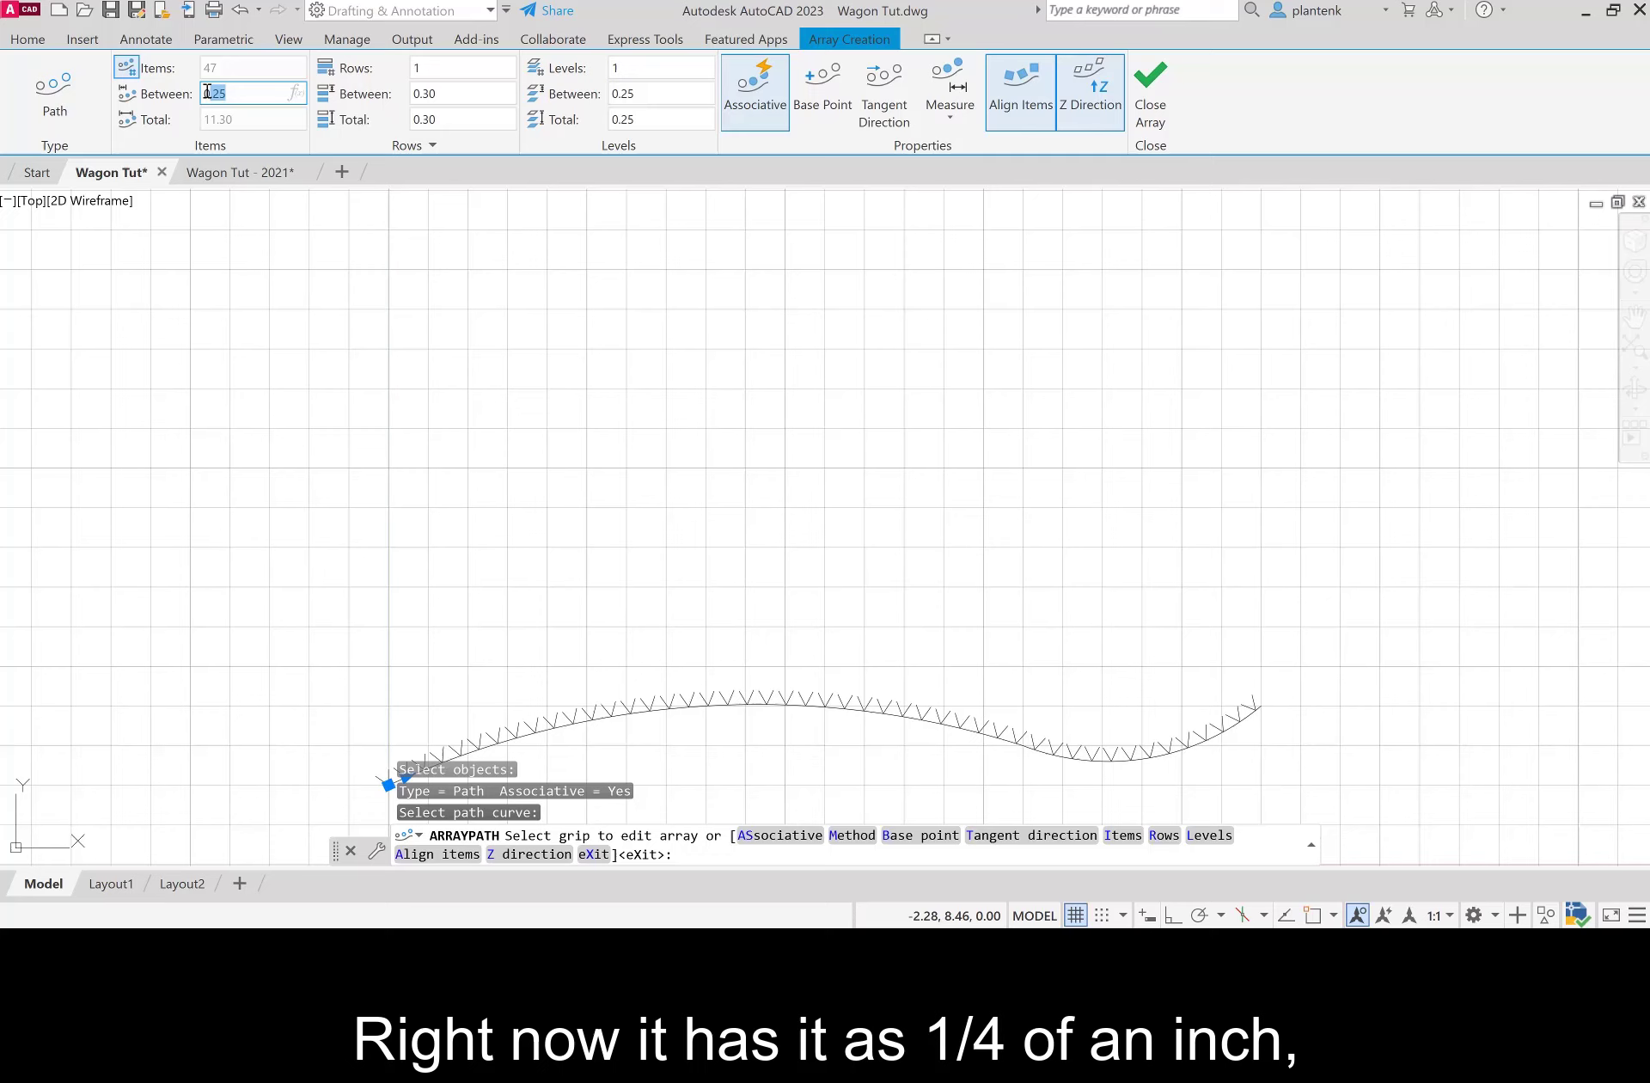
double_click(267, 92)
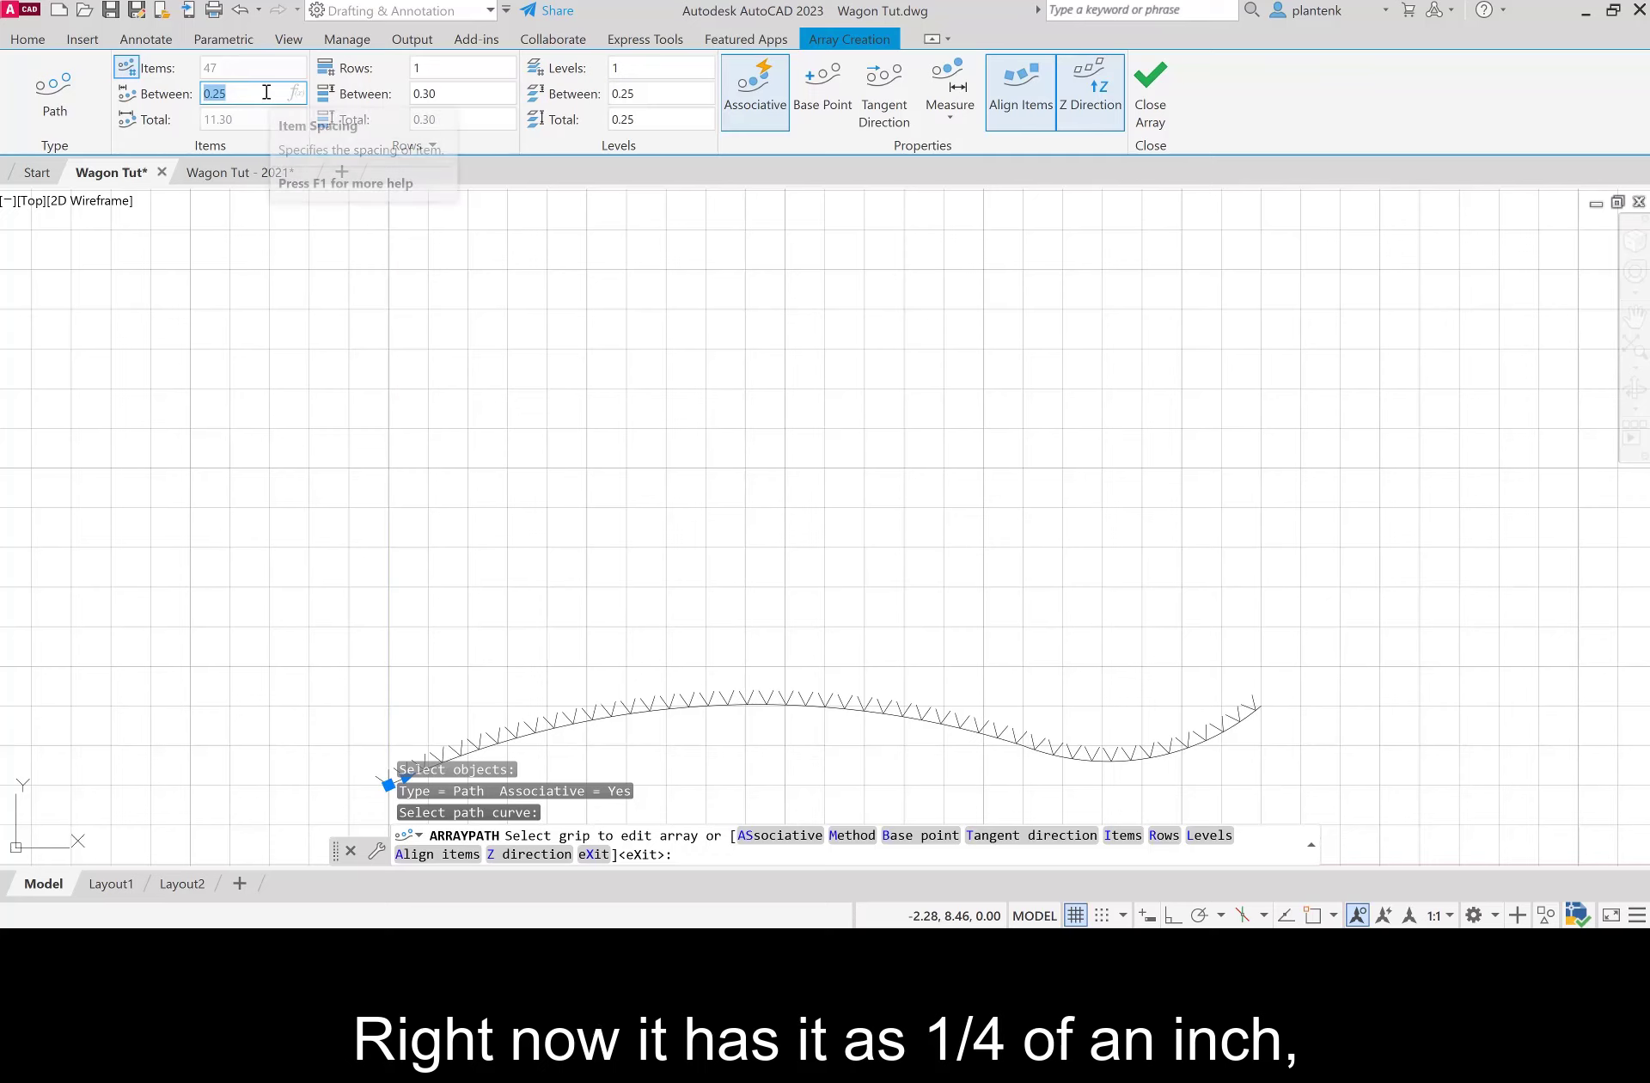
type("0.1")
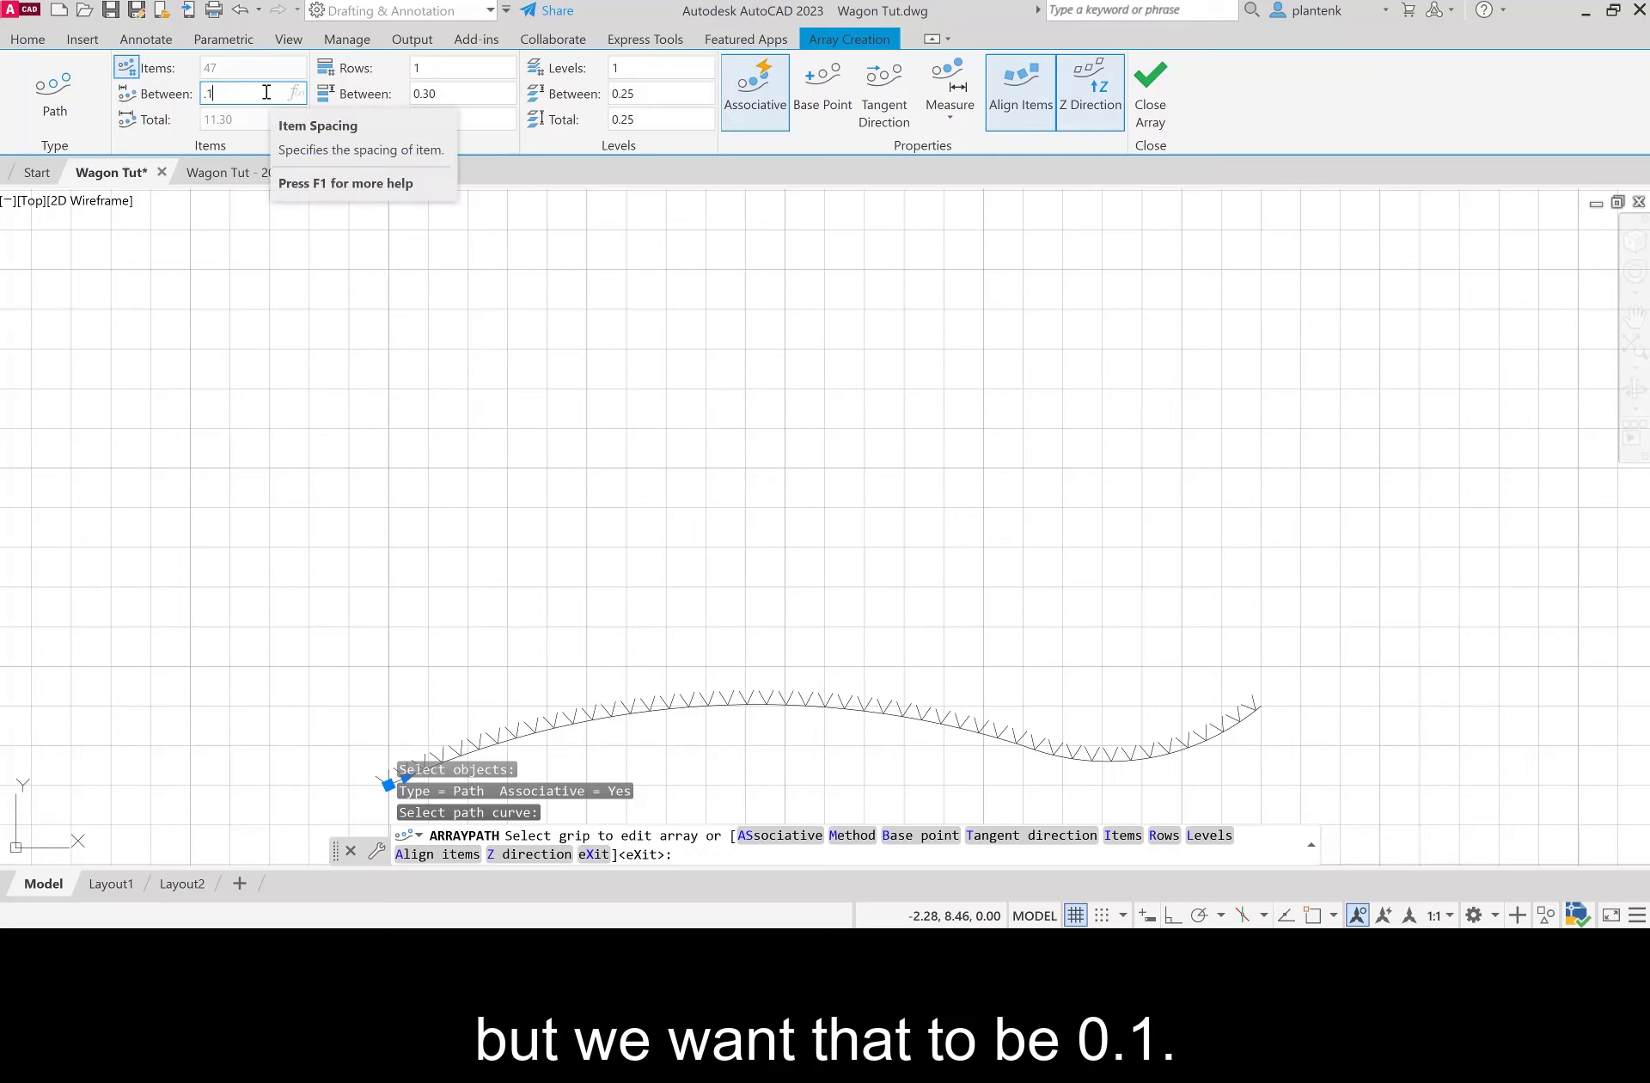
key("Return")
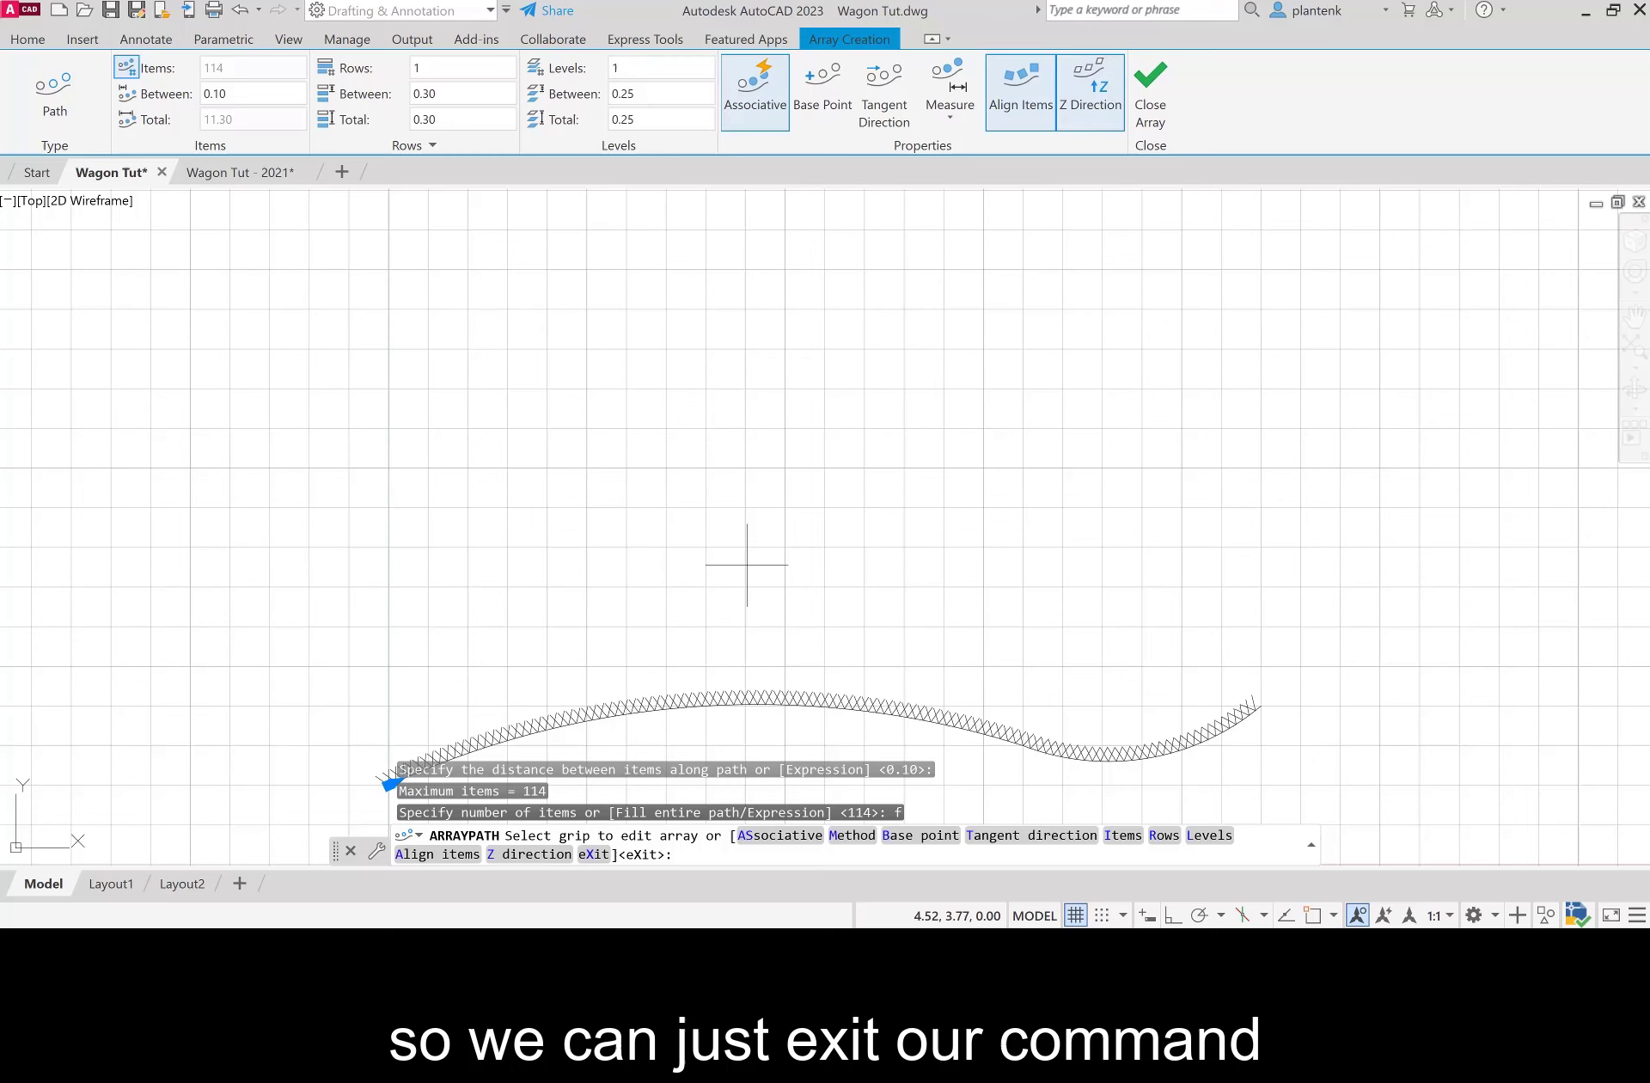
key("Return")
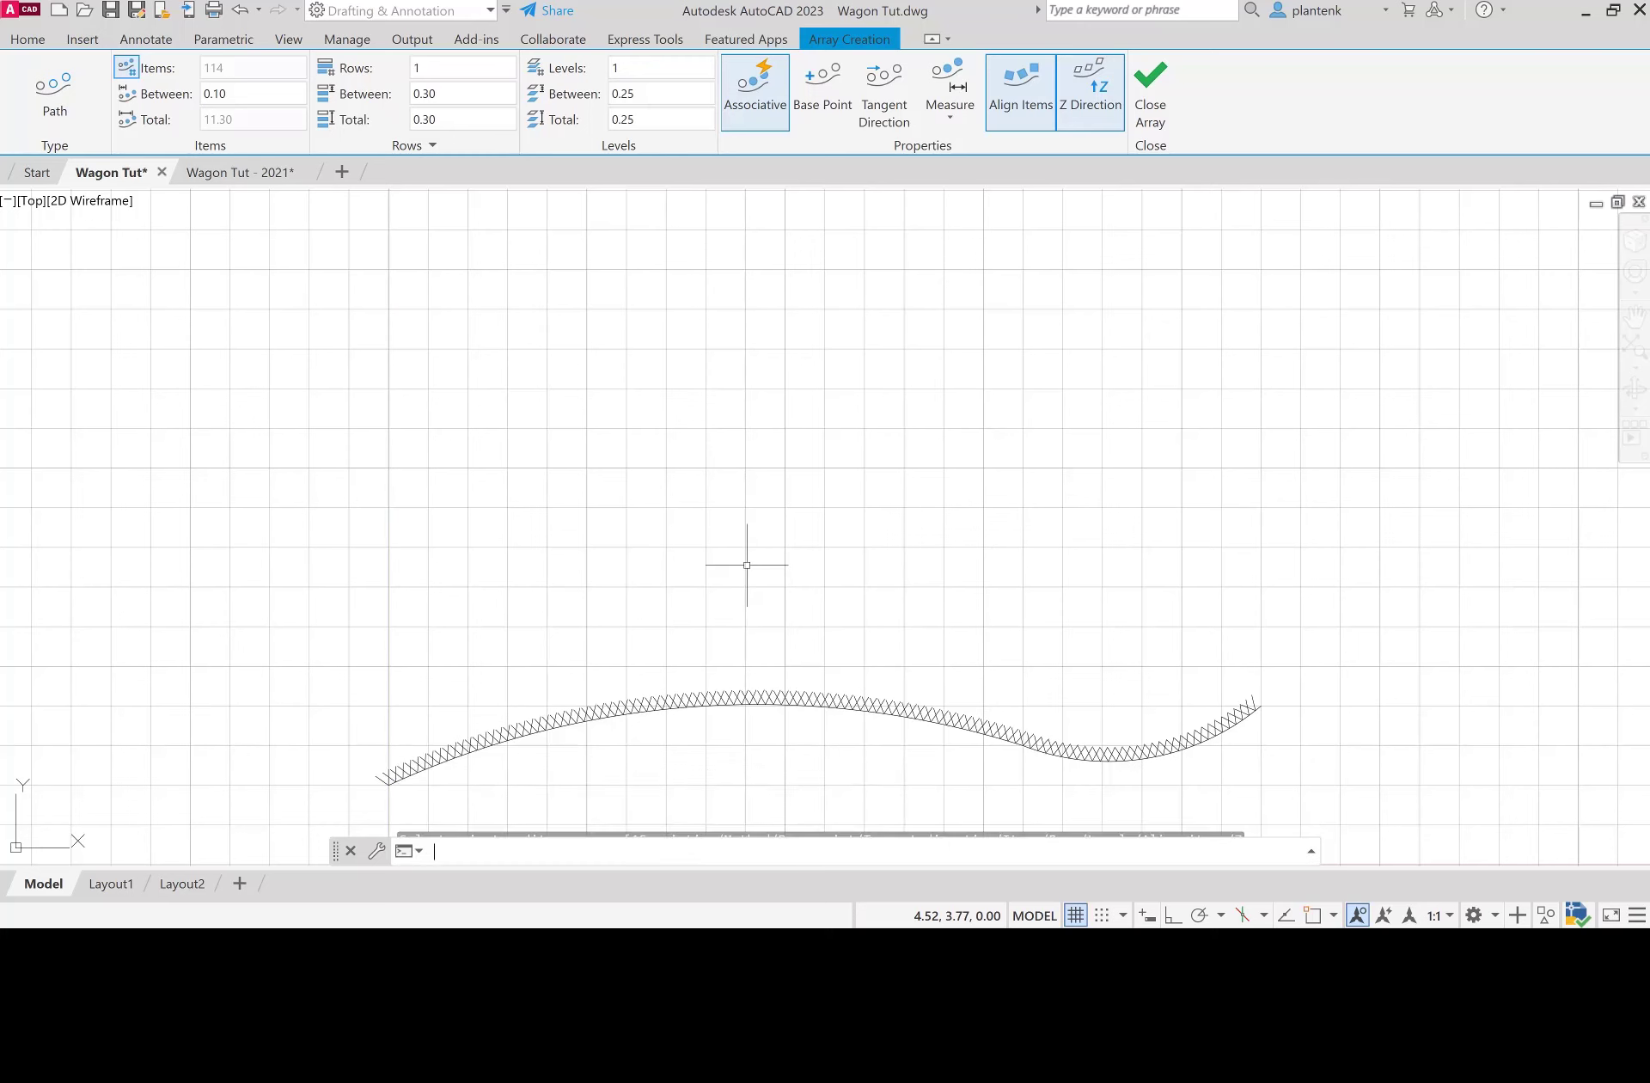